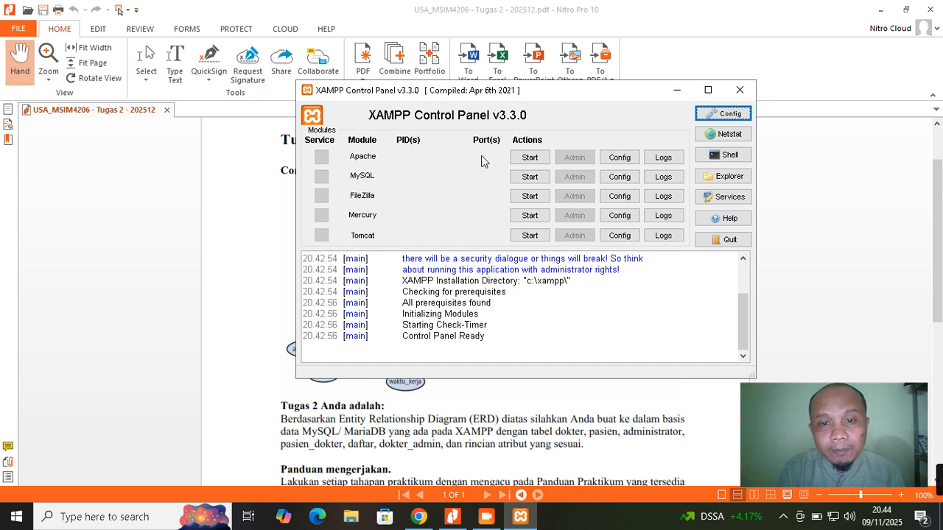
Start Apache and MySQL in XAMPP Control Panel, then minimize the panel to reveal the ERD
{"action": "left_click", "coordinate": [529, 158]}
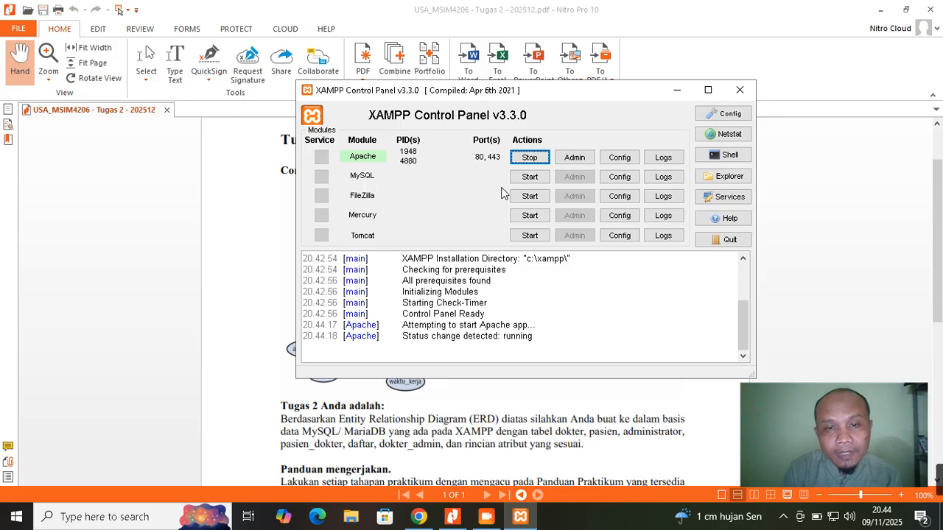
{"action": "left_click", "coordinate": [529, 176]}
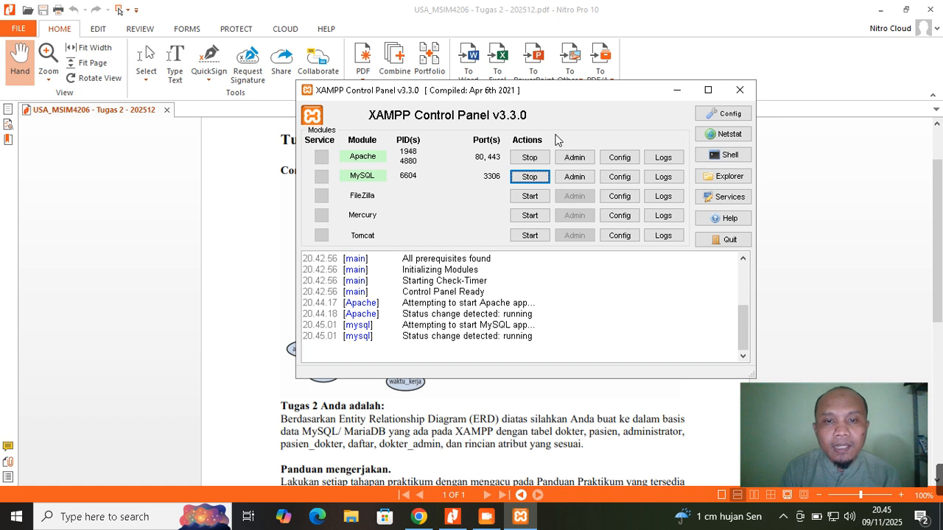
{"action": "left_click", "coordinate": [678, 90]}
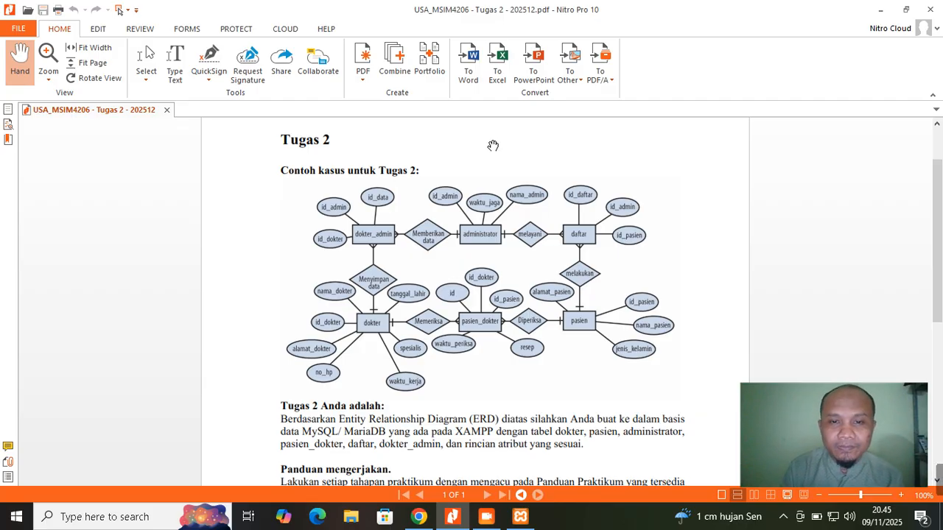
Check that Apache and MySQL are still running in XAMPP, then open File Explorer
{"action": "left_click", "coordinate": [520, 517]}
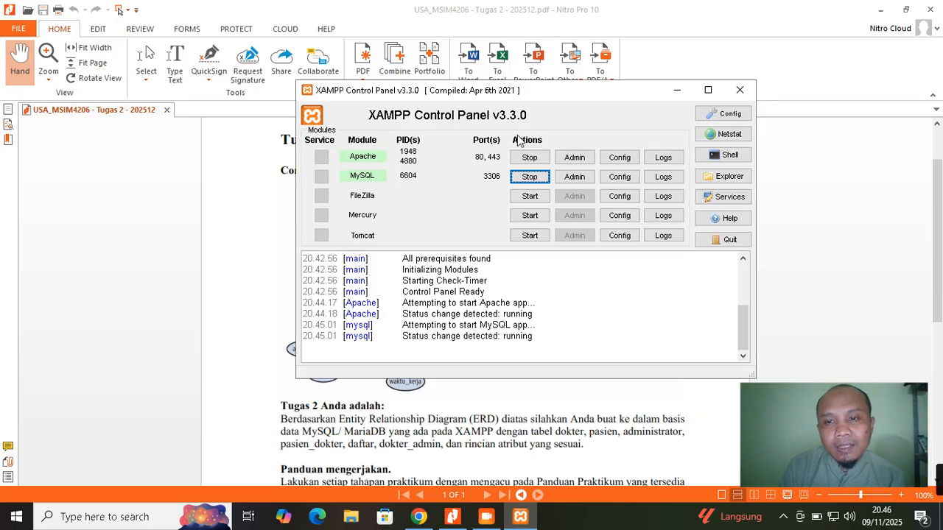
{"action": "left_click", "coordinate": [677, 92]}
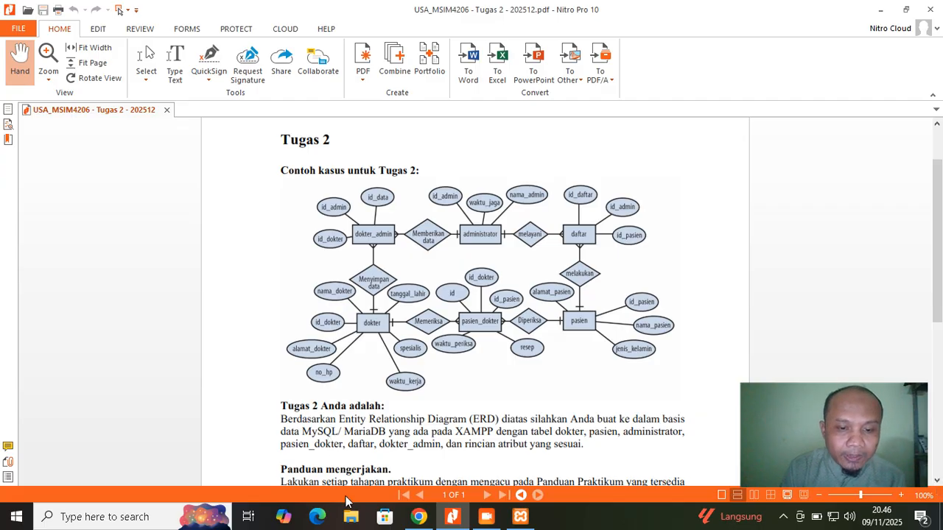
{"action": "left_click", "coordinate": [350, 520]}
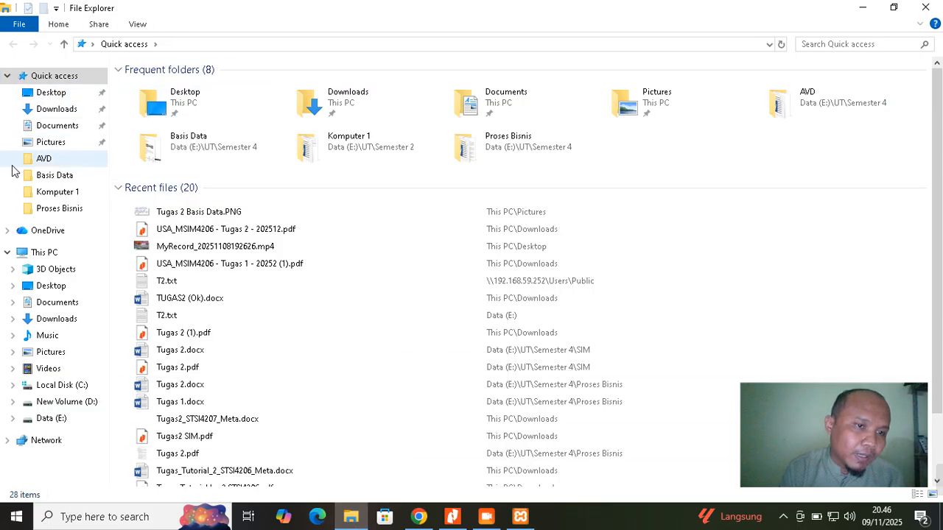
Navigate to C:\xampp\mysql\bin and select its full path in the address bar
{"action": "left_click", "coordinate": [66, 388]}
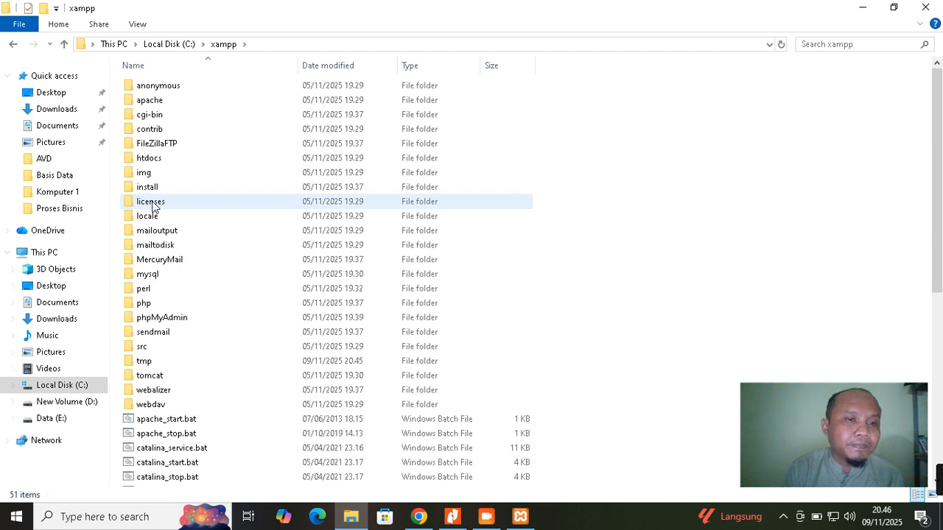
{"action": "double_click", "coordinate": [157, 274]}
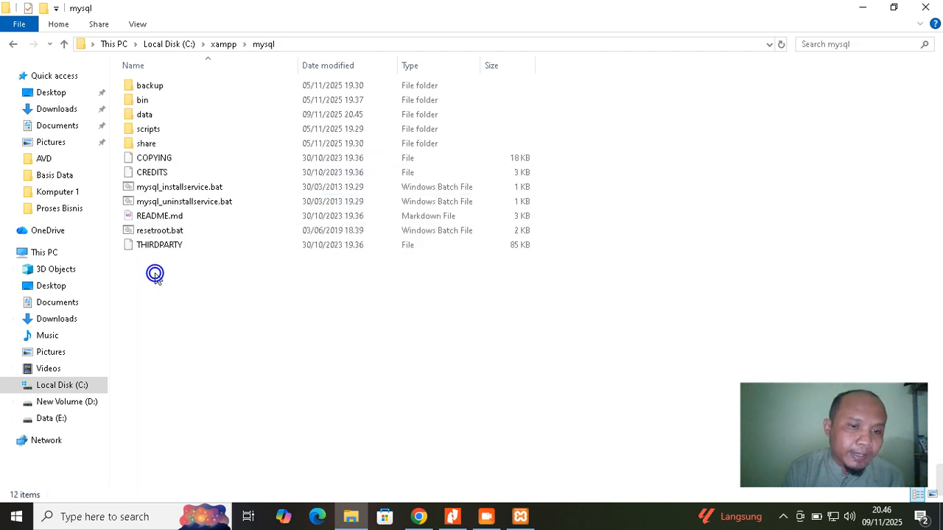
{"action": "double_click", "coordinate": [169, 100]}
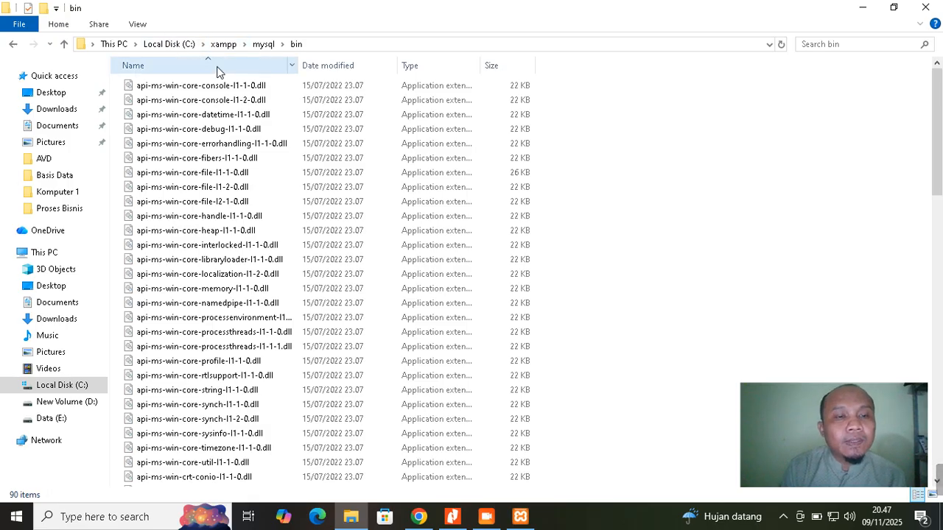
{"action": "left_click", "coordinate": [324, 45]}
{"action": "key", "text": "ctrl+c"}
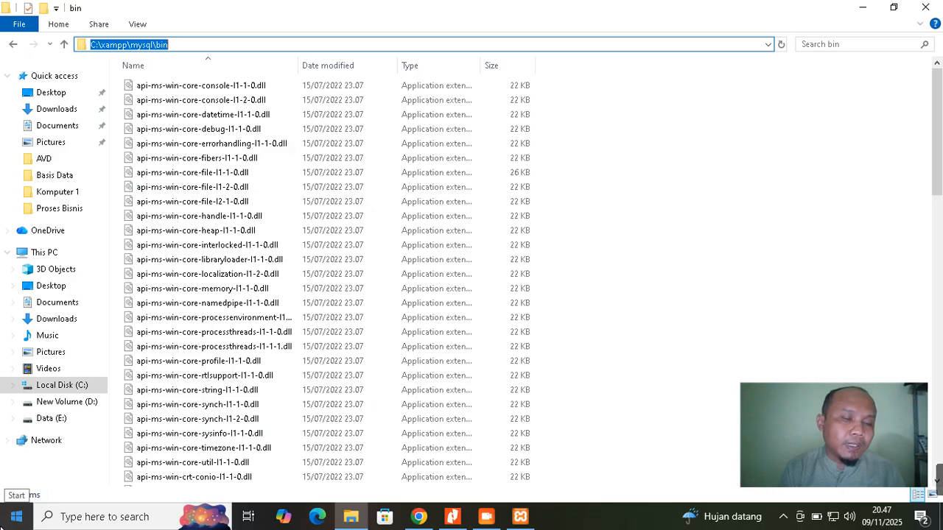
Launch Command Prompt by searching for cmd in the Start menu
{"action": "left_click", "coordinate": [16, 516]}
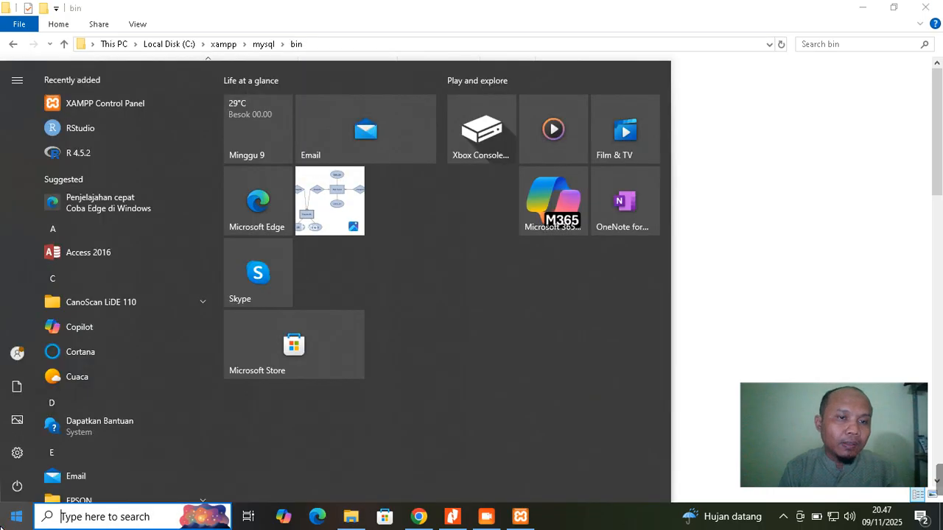
{"action": "type", "text": "cmd"}
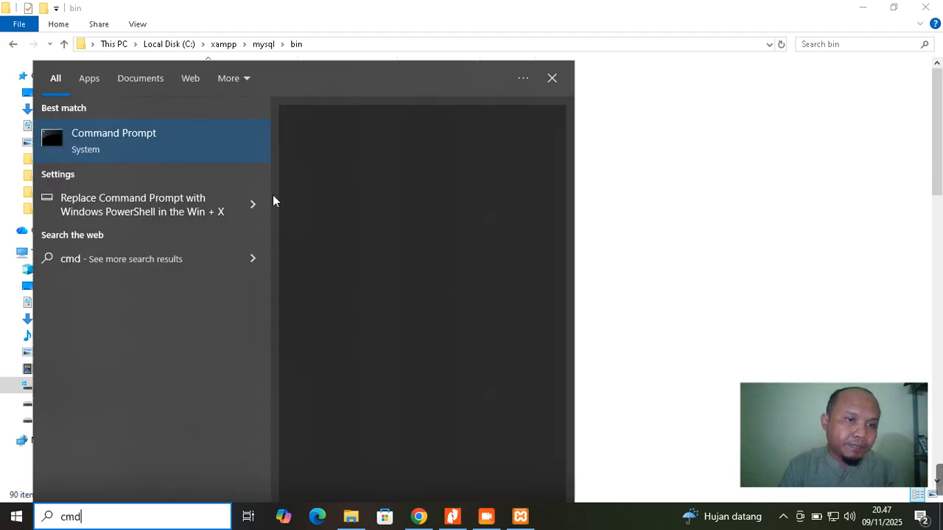
{"action": "left_click", "coordinate": [201, 157]}
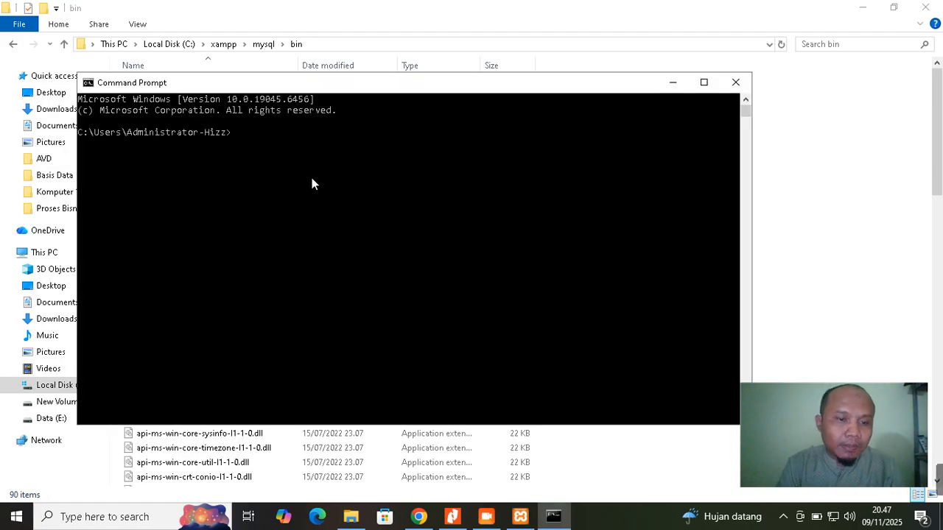
Change directory to C:\xampp\mysql\bin and run mysql -u root -p
{"action": "type", "text": "cd"}
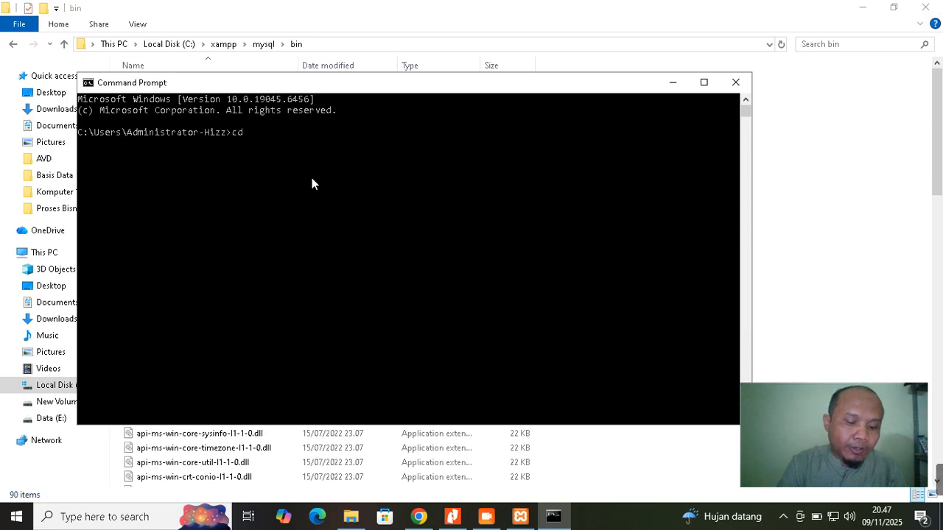
{"action": "key", "text": "ctrl+v"}
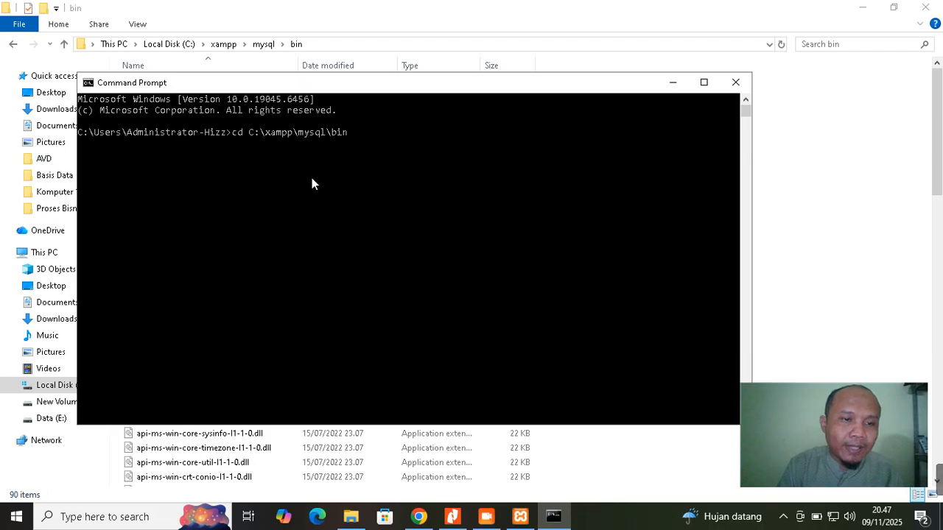
{"action": "key", "text": "Return"}
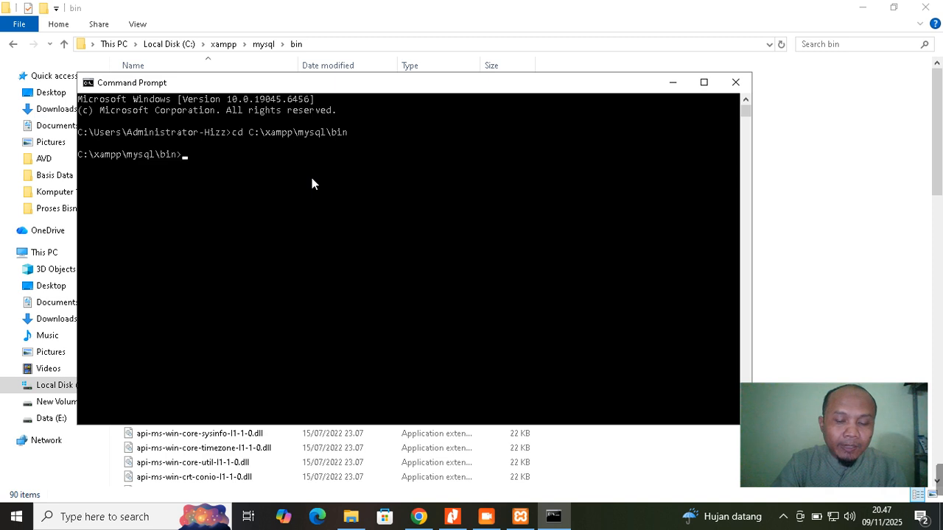
{"action": "type", "text": "mysql "}
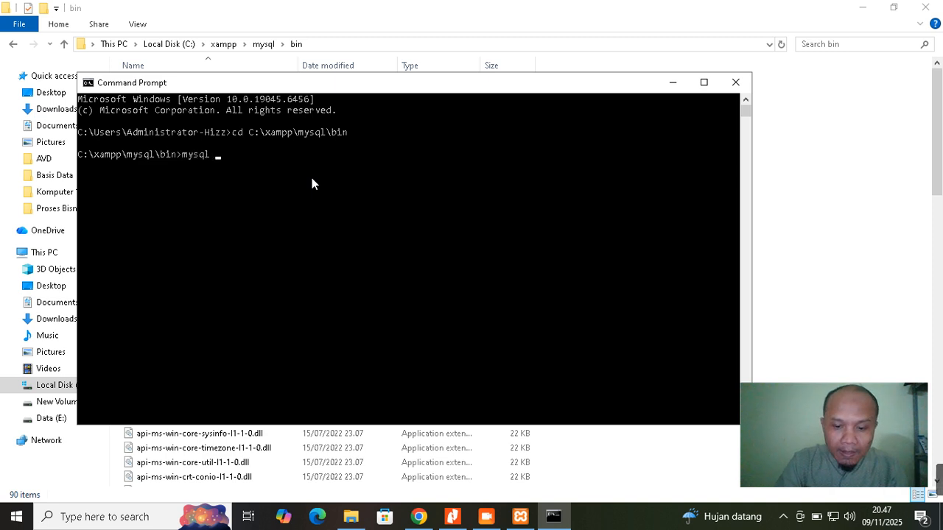
{"action": "type", "text": "-u root"}
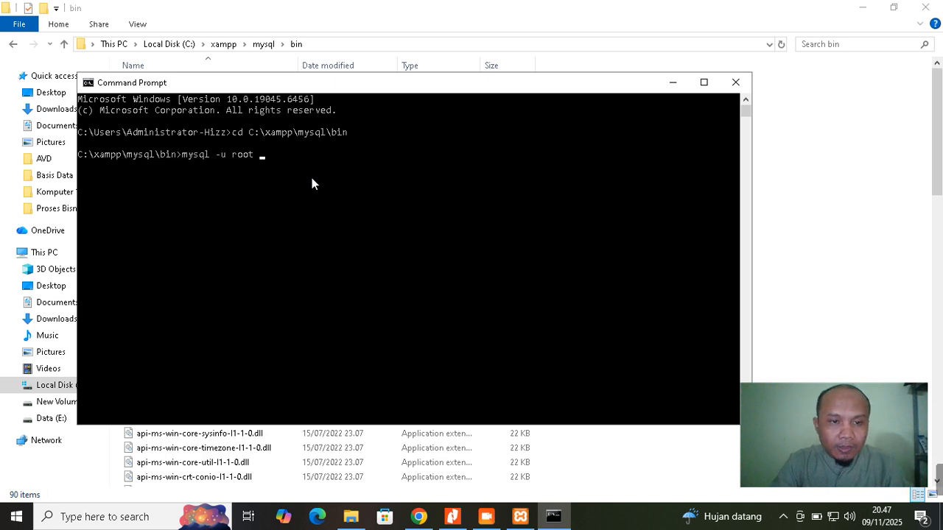
{"action": "type", "text": " -p"}
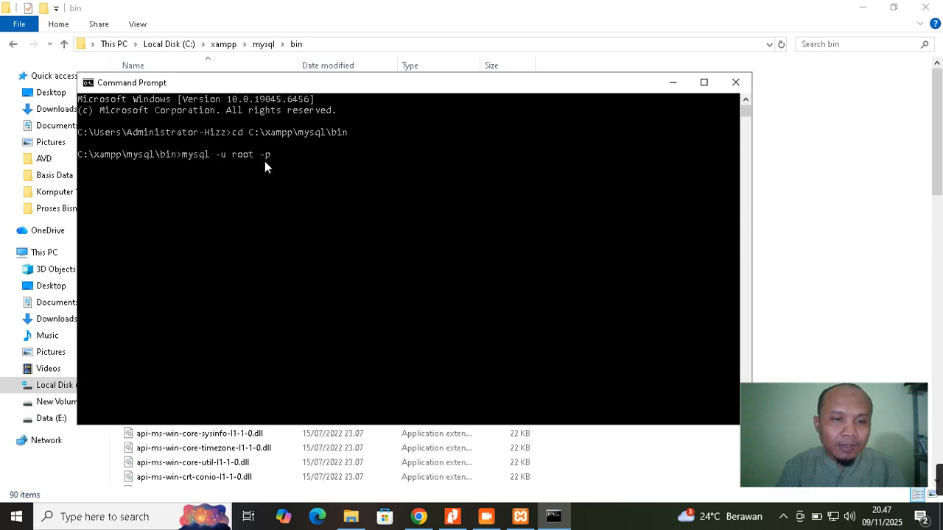
{"action": "key", "text": "Return"}
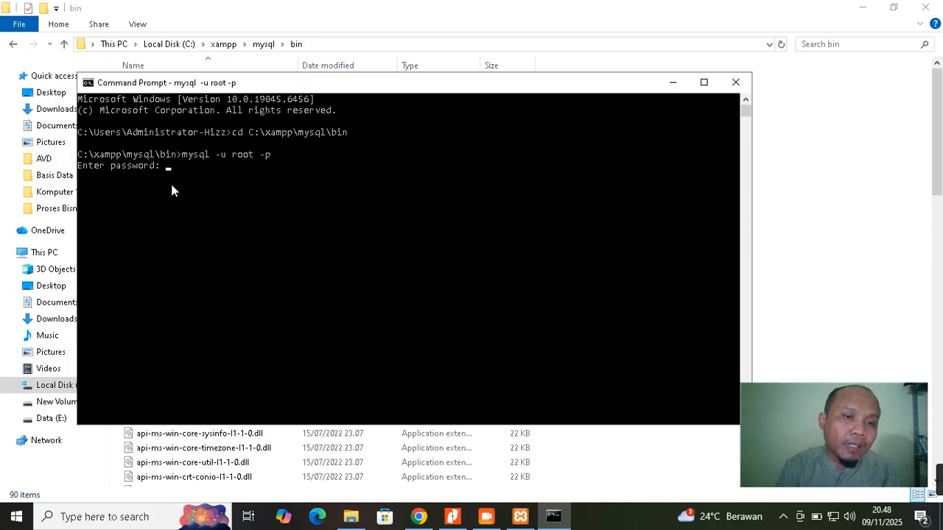
Log in with an empty root password and run show databases; to list five databases
{"action": "key", "text": "Return"}
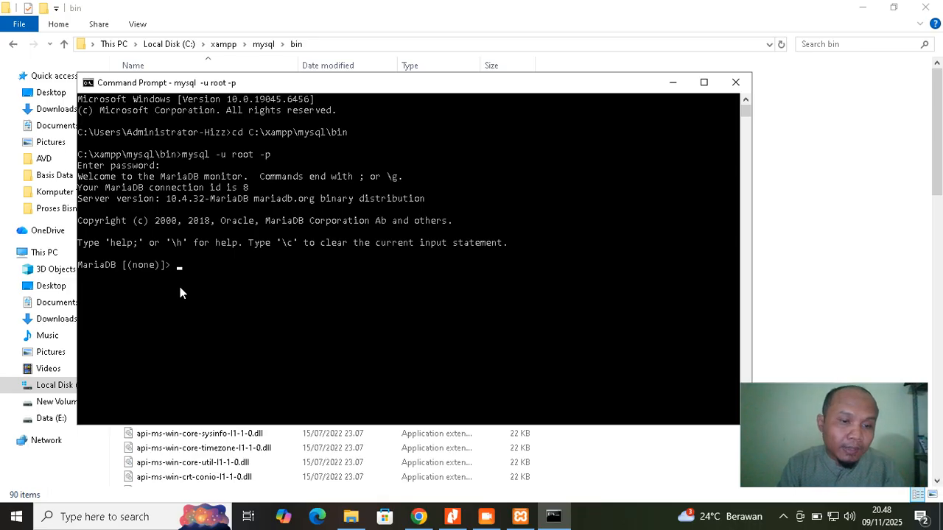
{"action": "type", "text": "show databases;"}
{"action": "key", "text": "Return"}
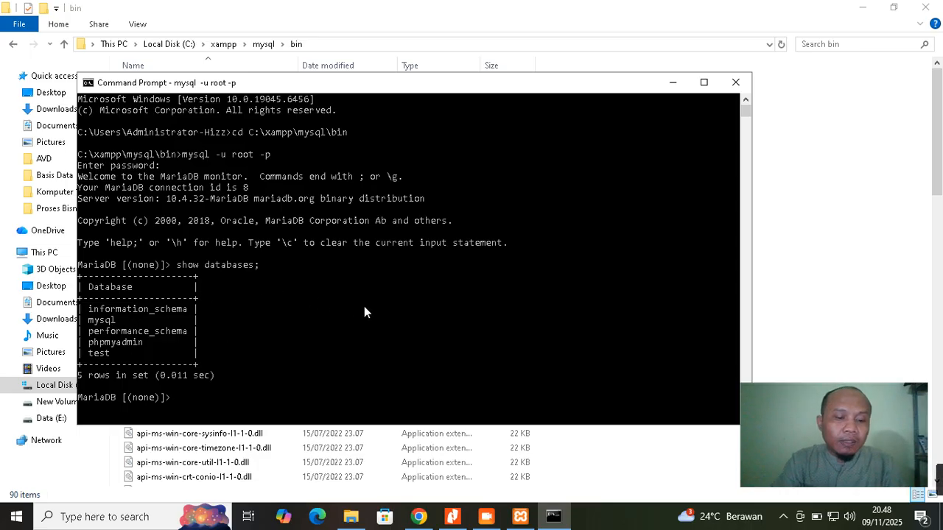
Switch to the phpmyadmin database with use phpmyadmin;
{"action": "type", "text": "use"}
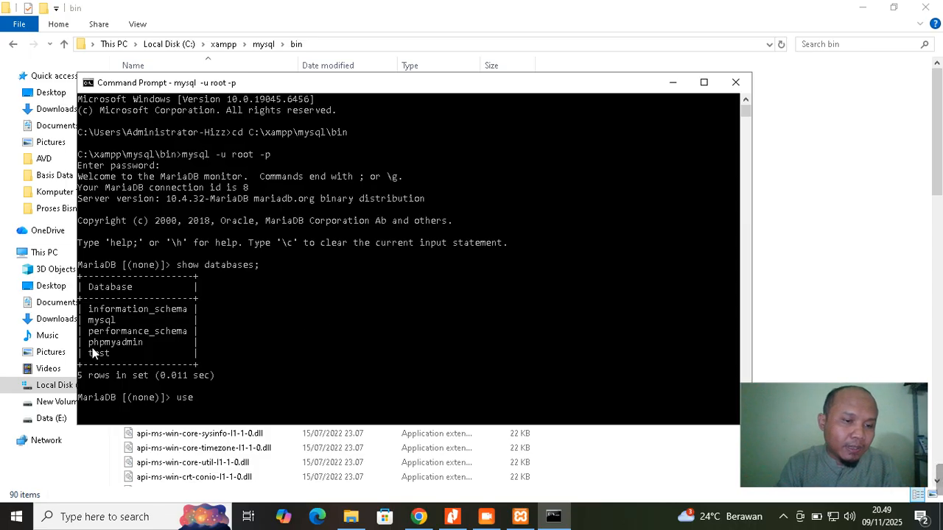
{"action": "type", "text": "p"}
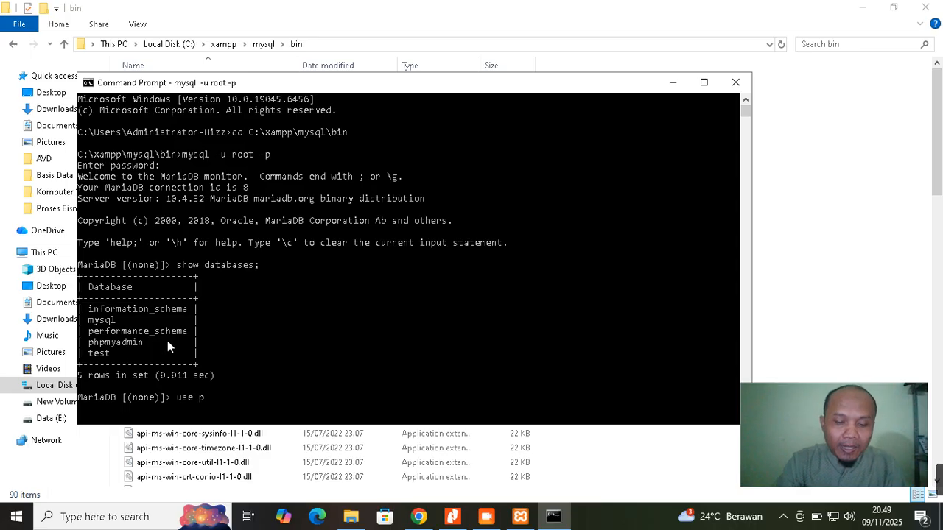
{"action": "type", "text": "hpmyad"}
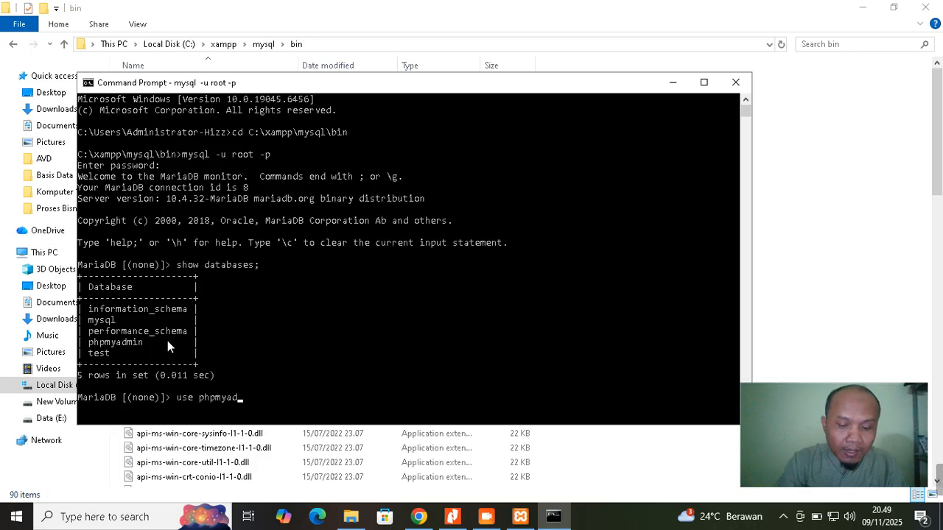
{"action": "type", "text": "min;"}
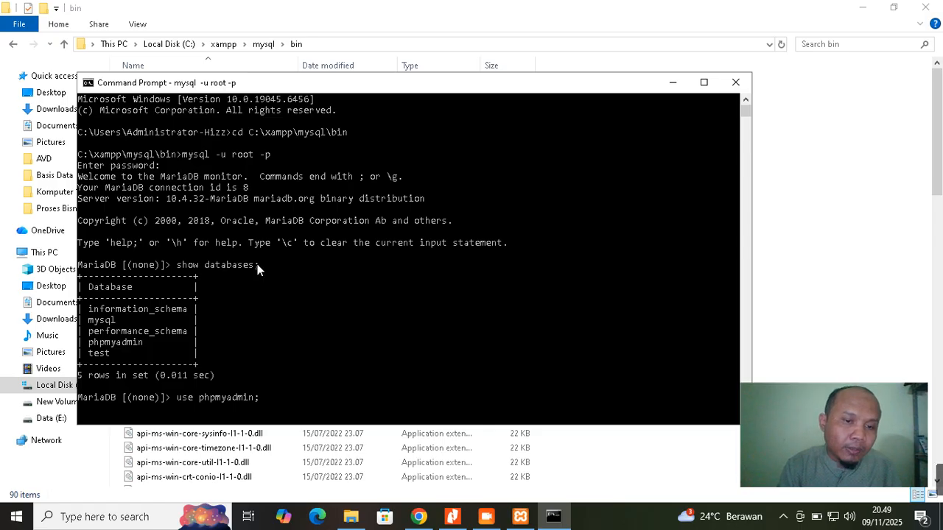
{"action": "key", "text": "Return"}
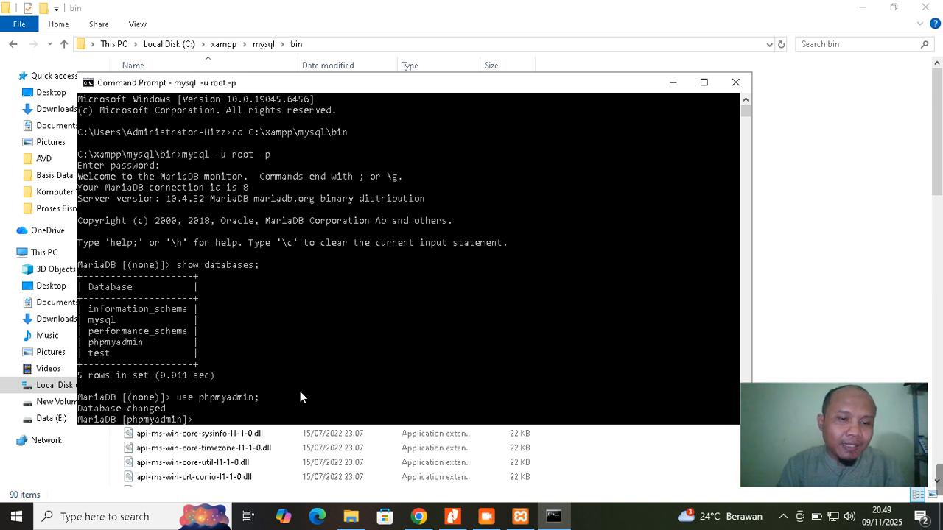
Maximize the console and run show tables; to list phpmyadmin's 19 pma__ tables
{"action": "left_click", "coordinate": [699, 86]}
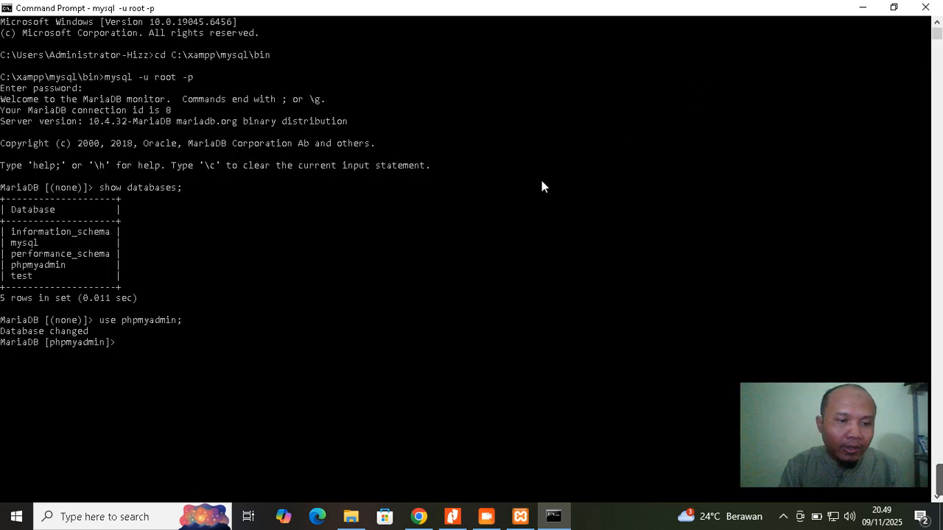
{"action": "type", "text": "s"}
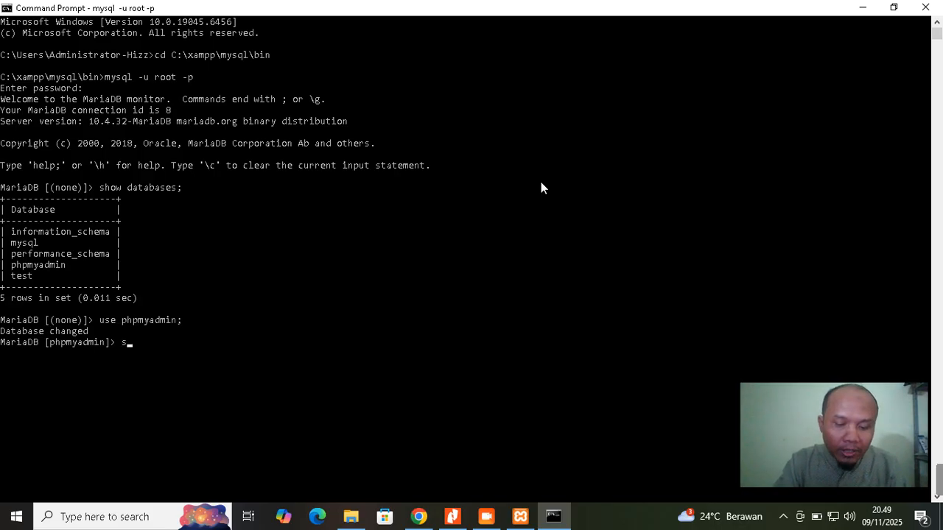
{"action": "type", "text": "how tabl"}
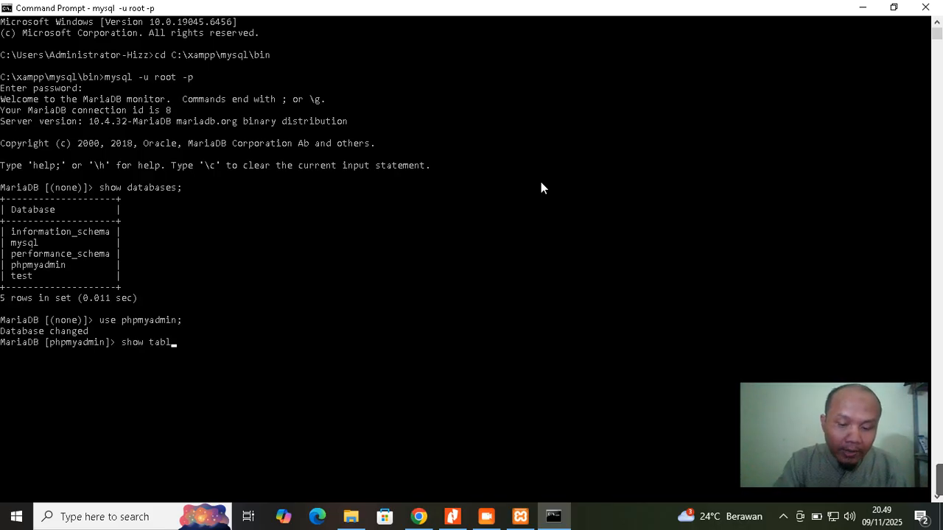
{"action": "type", "text": "es;"}
{"action": "key", "text": "Return"}
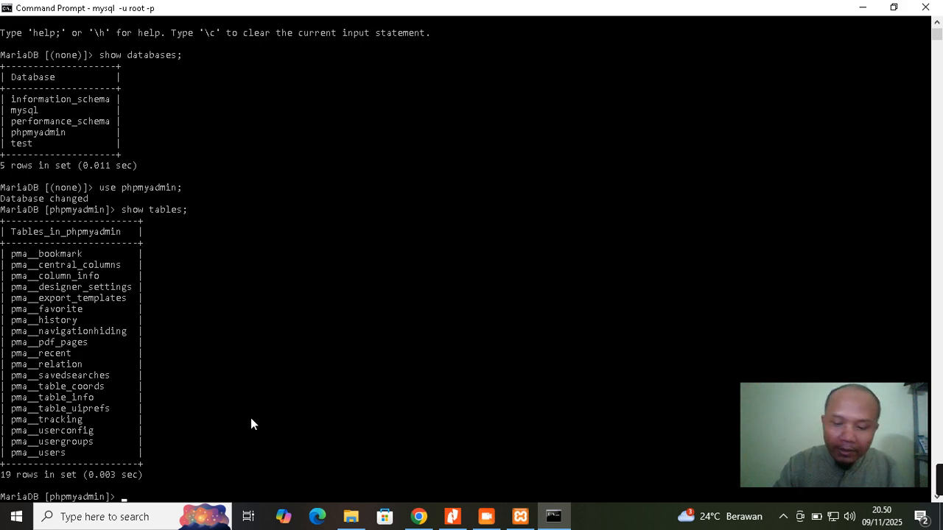
Quit the MariaDB monitor with \q
{"action": "type", "text": "\\q"}
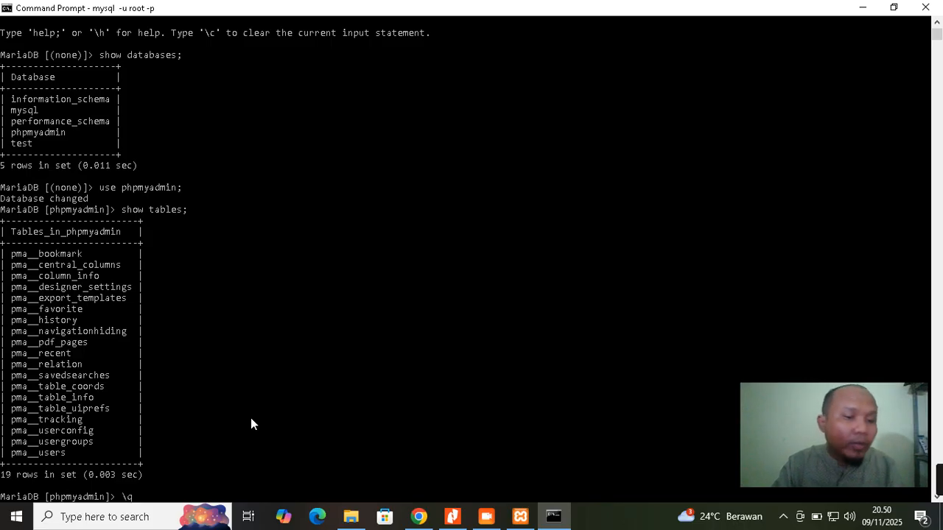
{"action": "key", "text": "Return"}
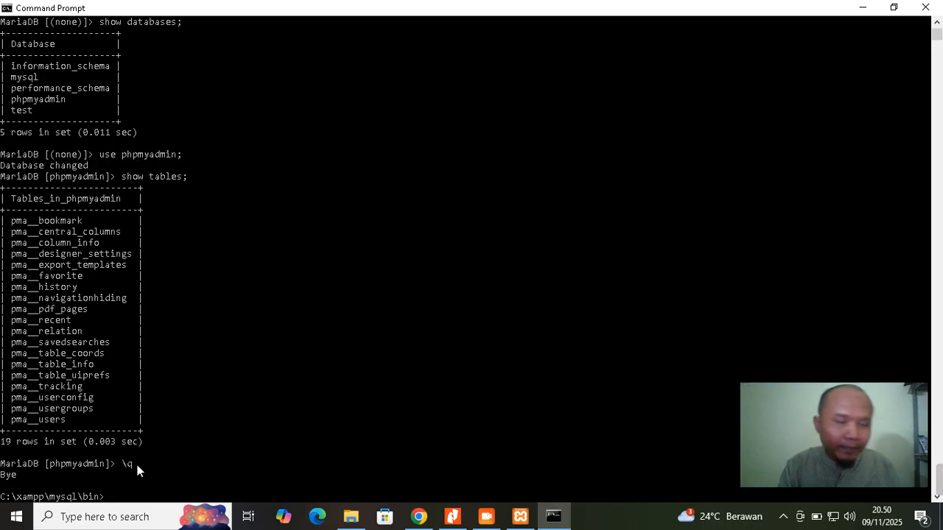
Close Command Prompt, minimize the bin folder window, and switch back to Chrome
{"action": "left_click", "coordinate": [926, 7]}
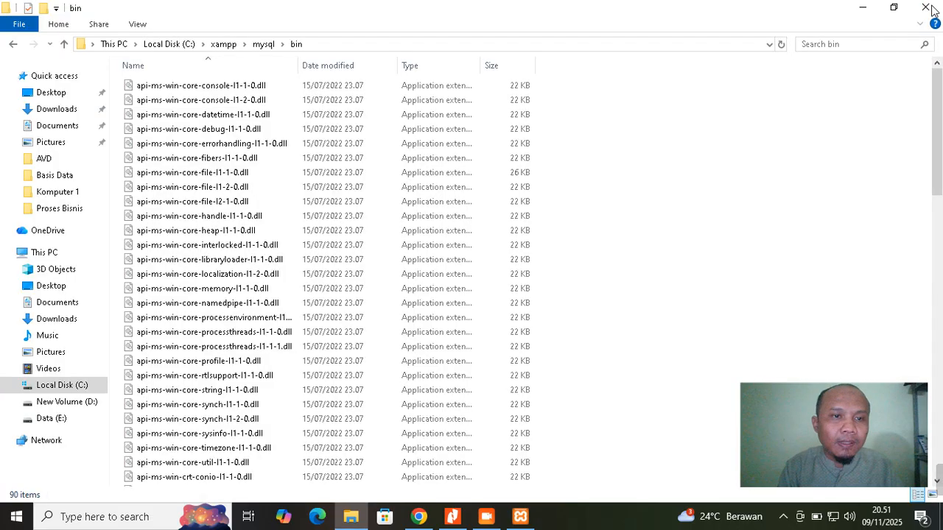
{"action": "left_click", "coordinate": [864, 7]}
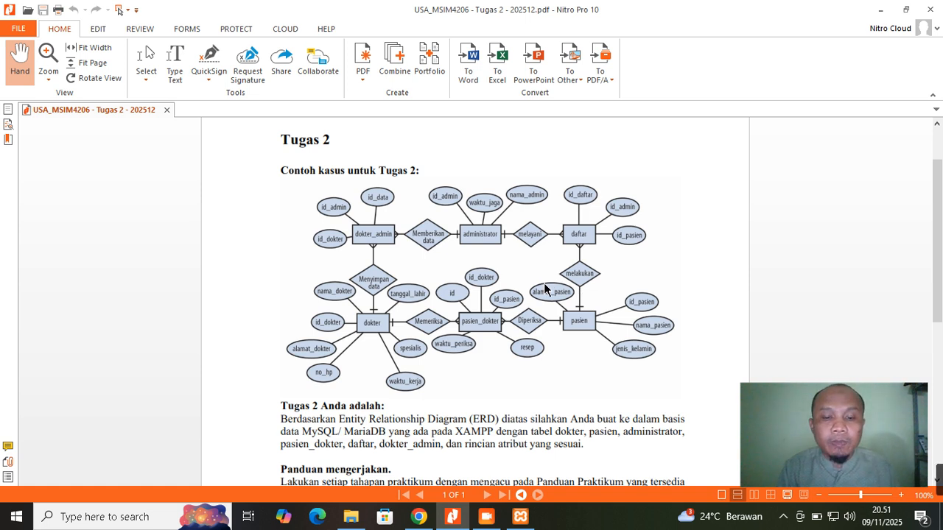
{"action": "left_click", "coordinate": [420, 518]}
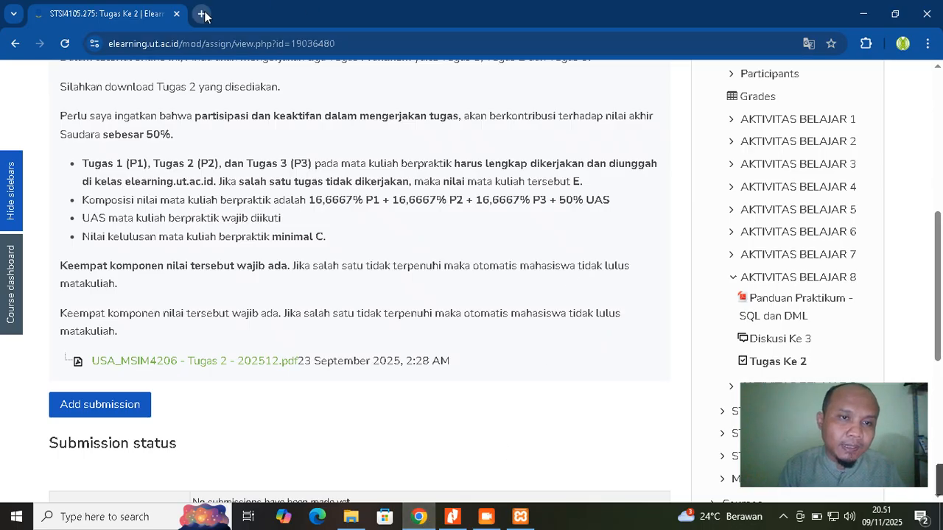
Open a new tab and load localhost to show the XAMPP welcome dashboard
{"action": "left_click", "coordinate": [201, 14]}
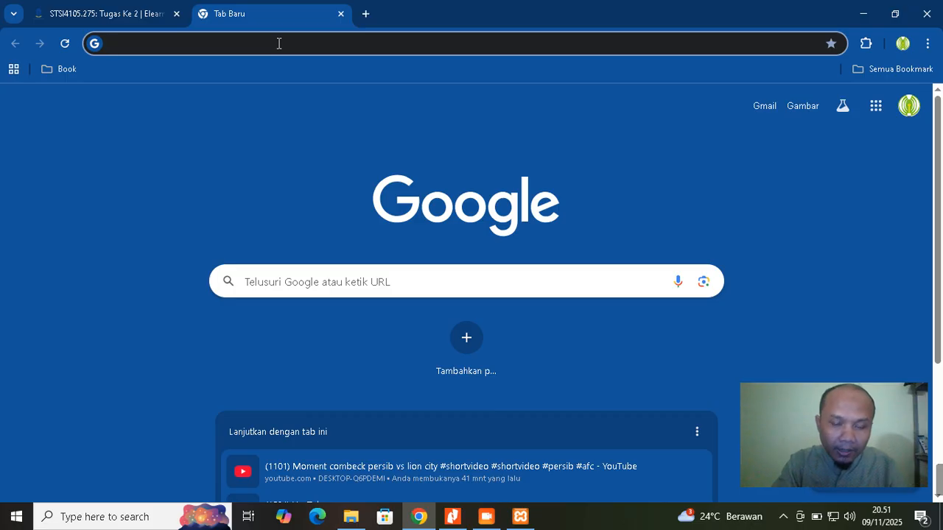
{"action": "type", "text": "localhost"}
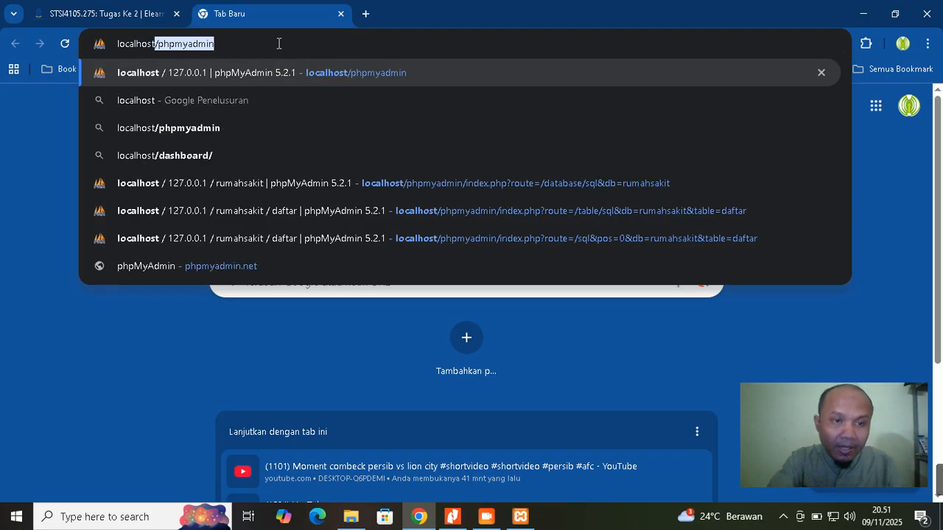
{"action": "key", "text": "Delete"}
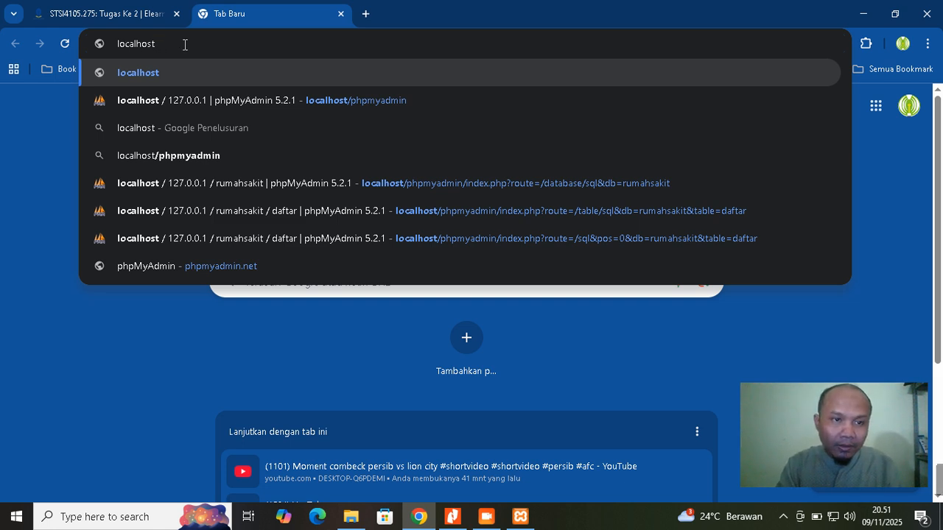
{"action": "key", "text": "Return"}
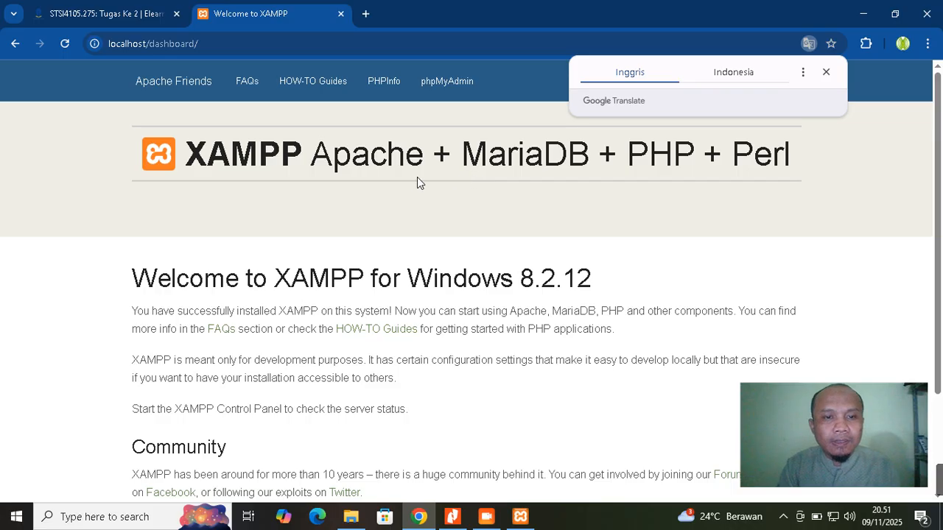
Dismiss the translation offer and change the address to localhost/phpmyadmin
{"action": "left_click", "coordinate": [828, 72]}
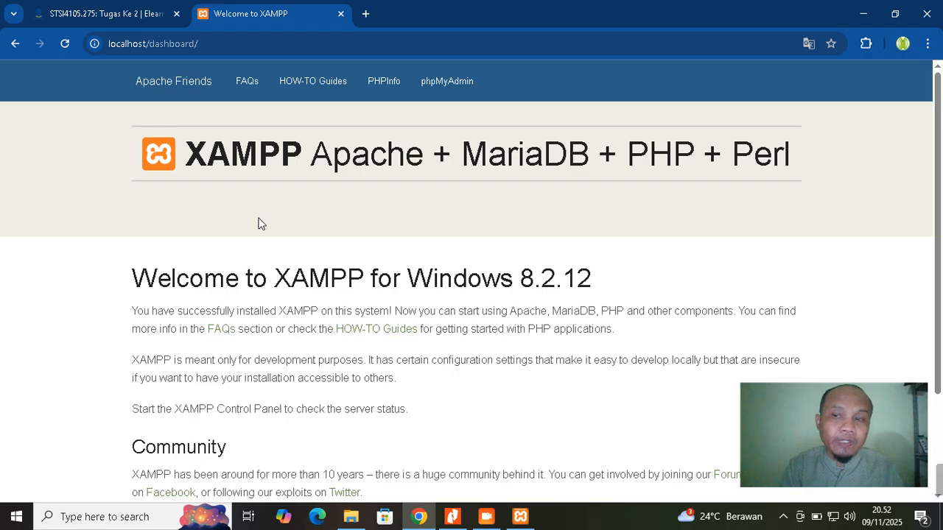
{"action": "left_click_drag", "start_coordinate": [227, 44], "coordinate": [150, 47]}
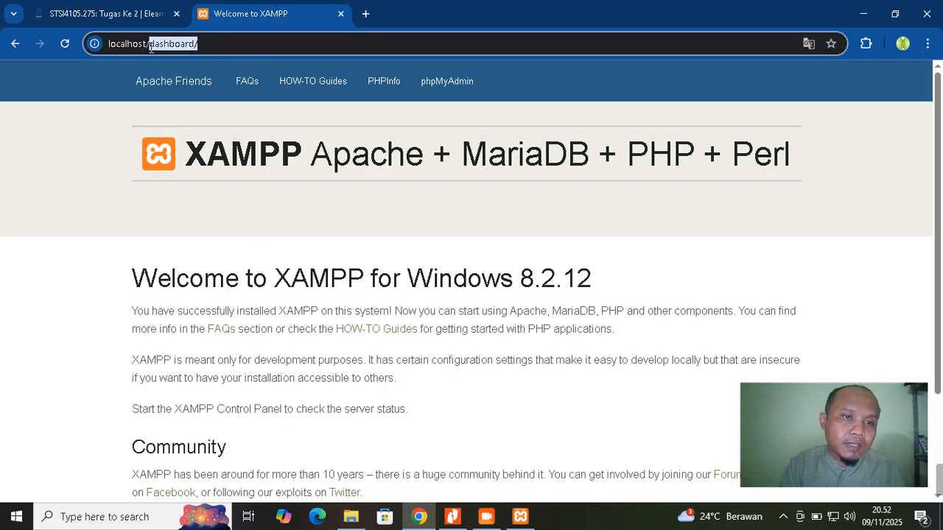
{"action": "key", "text": "BackSpace"}
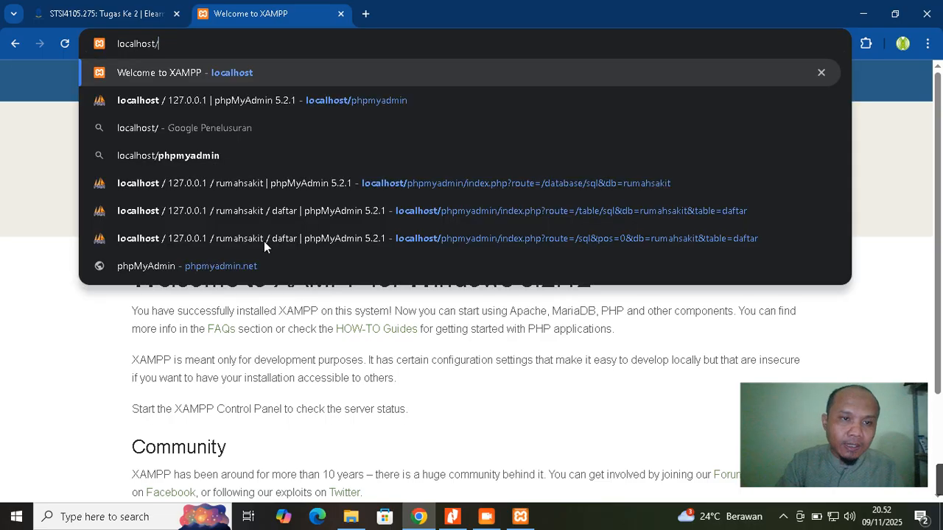
{"action": "type", "text": "phpmyadmin"}
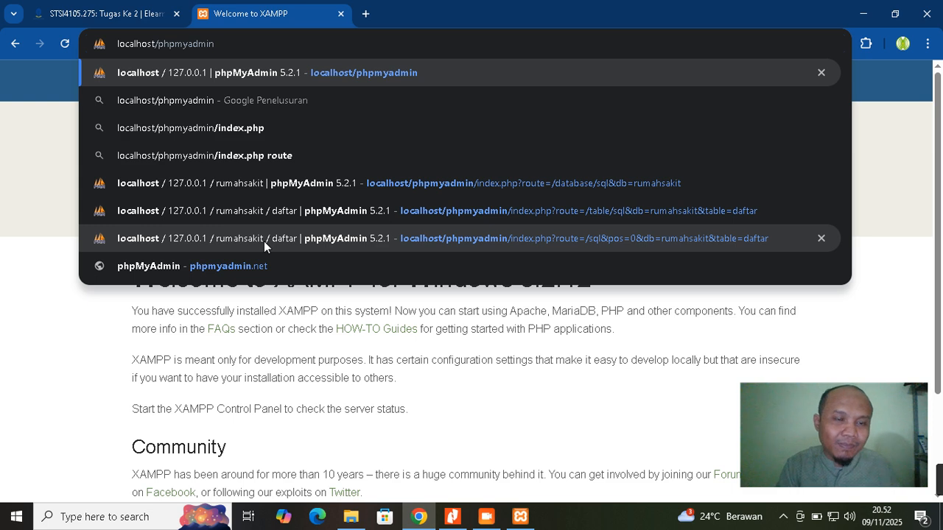
Load localhost/phpmyadmin and open the Databases tab listing five databases
{"action": "key", "text": "Return"}
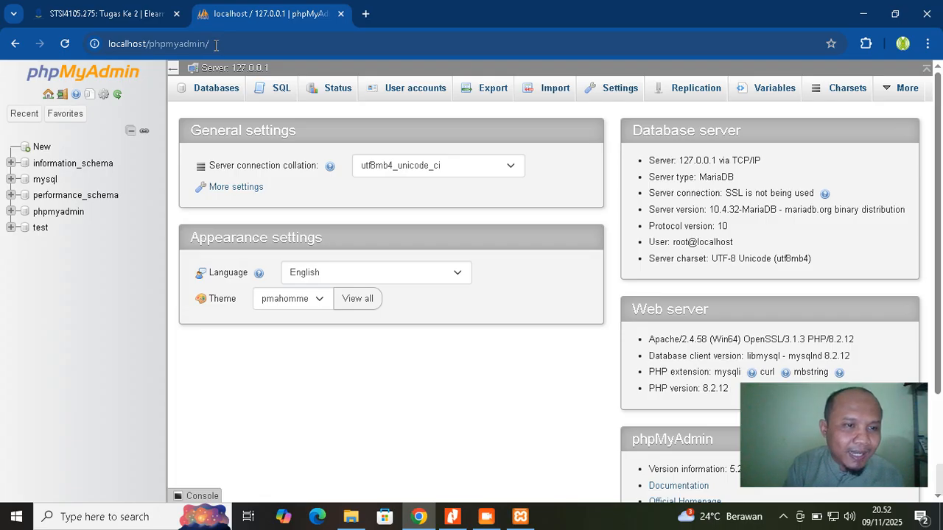
{"action": "left_click", "coordinate": [212, 94]}
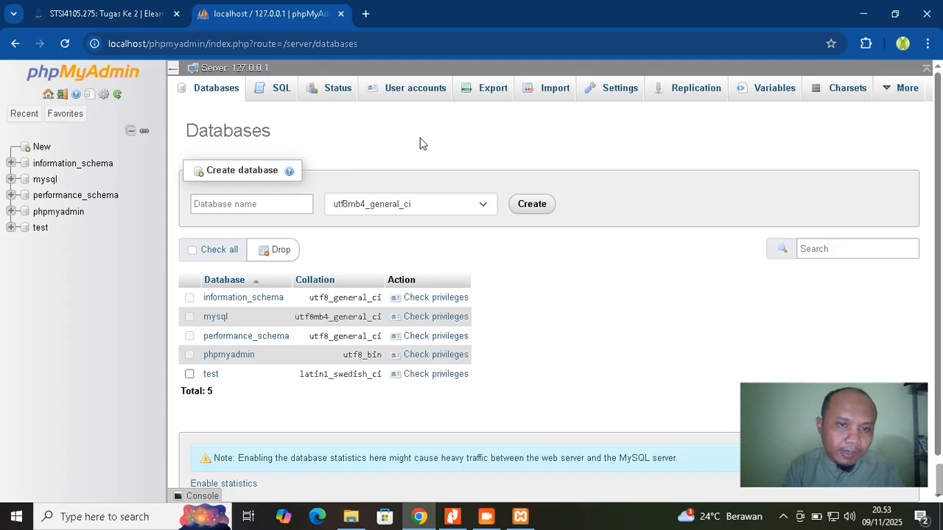
Open phpMyAdmin's server SQL page, enlarge the query editor, and bring up the Windows Start menu
{"action": "left_click", "coordinate": [277, 98]}
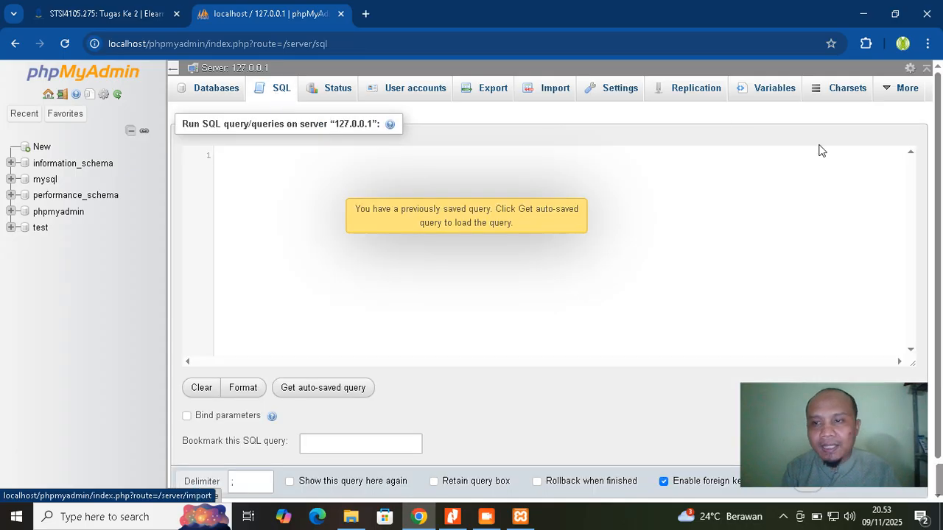
{"action": "scroll", "coordinate": [941, 131], "scroll_direction": "down", "scroll_amount": 1}
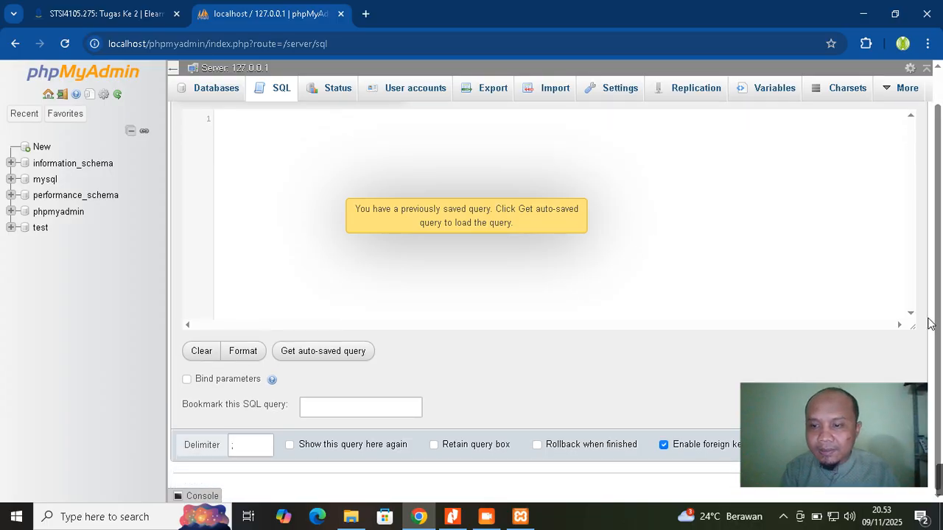
{"action": "left_click_drag", "start_coordinate": [913, 327], "coordinate": [921, 442]}
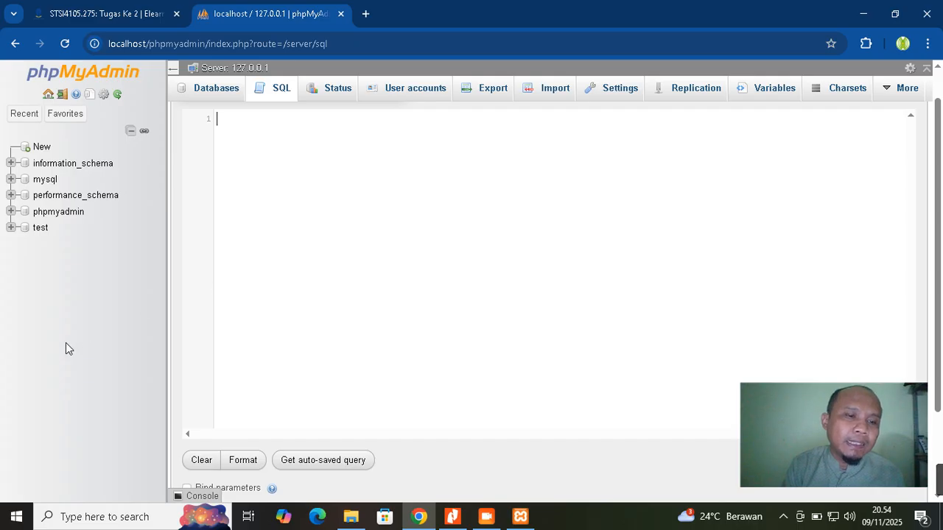
{"action": "left_click", "coordinate": [3, 524]}
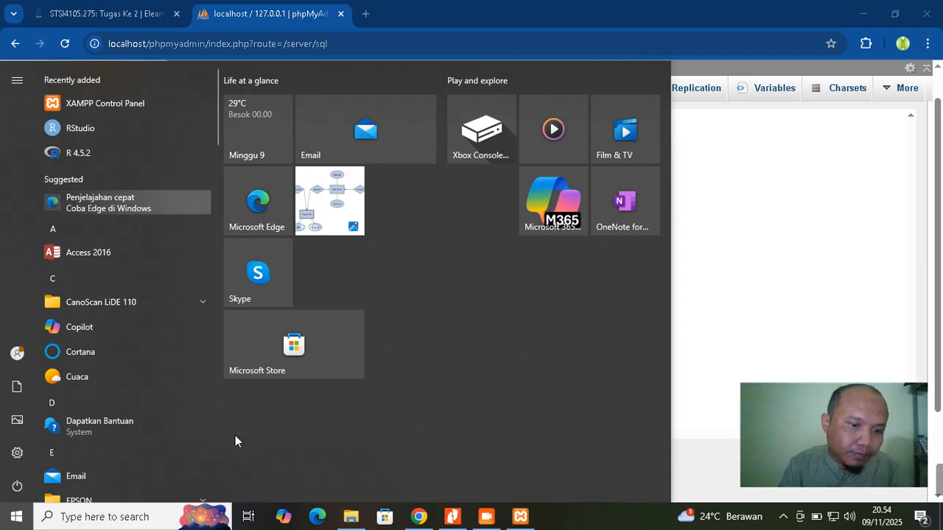
Search the Start menu for 'word' and launch Word 2016
{"action": "left_click", "coordinate": [114, 517]}
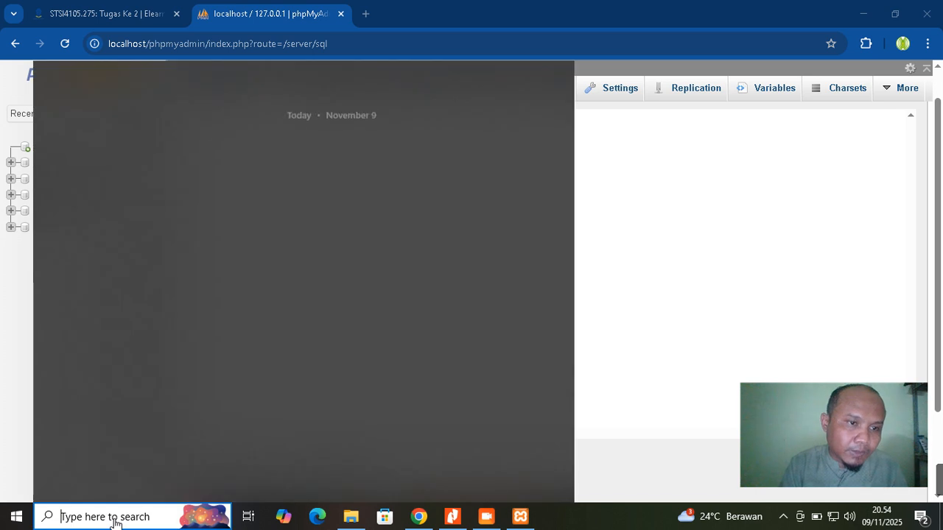
{"action": "type", "text": "word"}
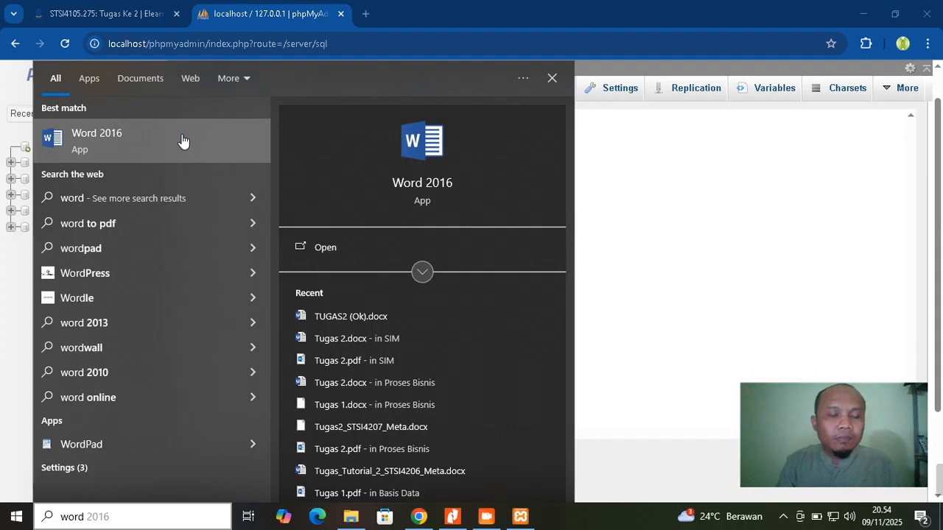
{"action": "left_click", "coordinate": [368, 162]}
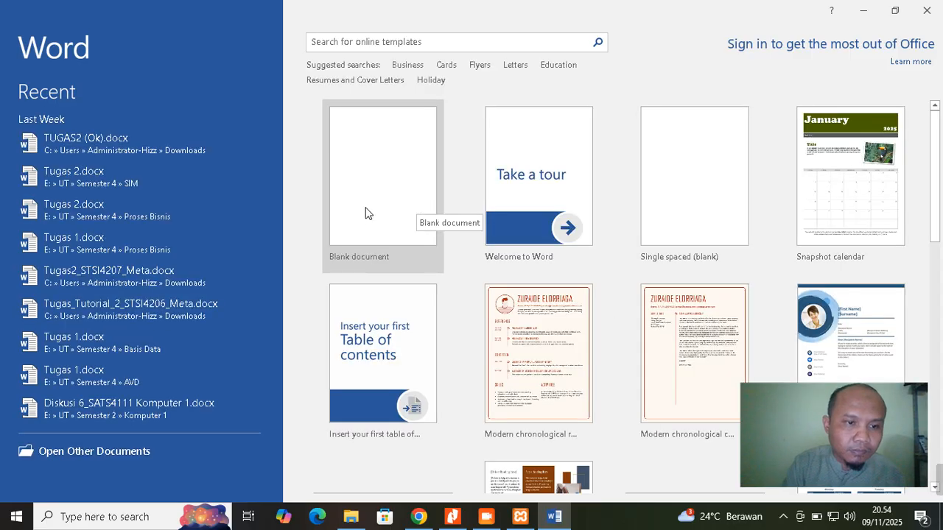
Create a blank document, dismiss the activation notice, and set everything to Times New Roman 12 pt
{"action": "left_click", "coordinate": [371, 214]}
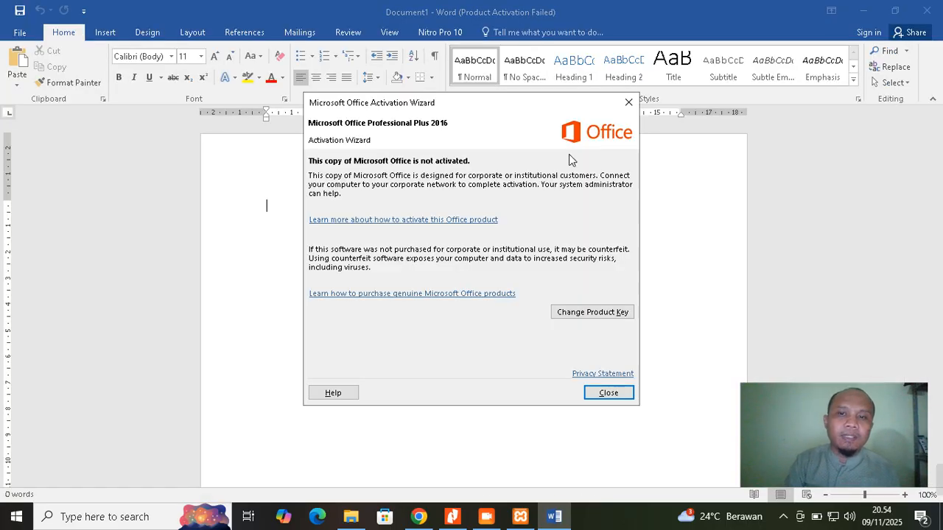
{"action": "left_click", "coordinate": [628, 101]}
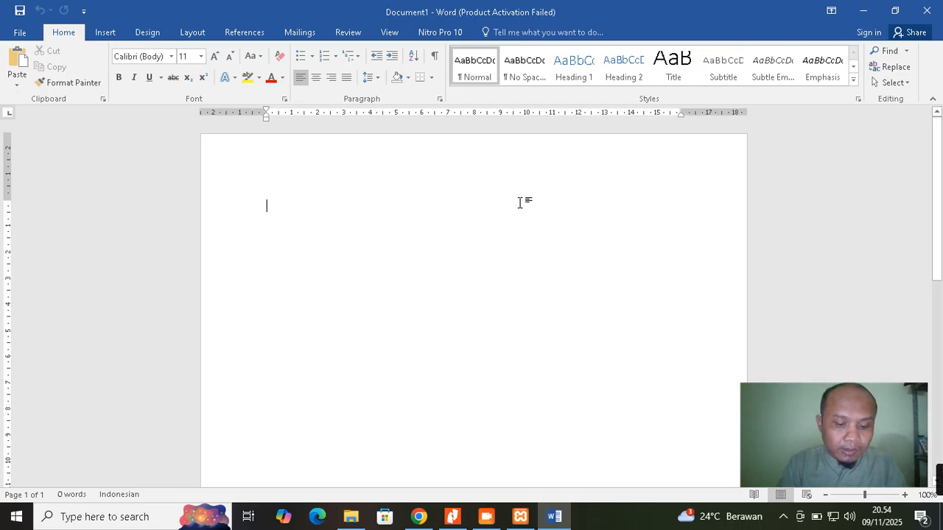
{"action": "key", "text": "ctrl+a"}
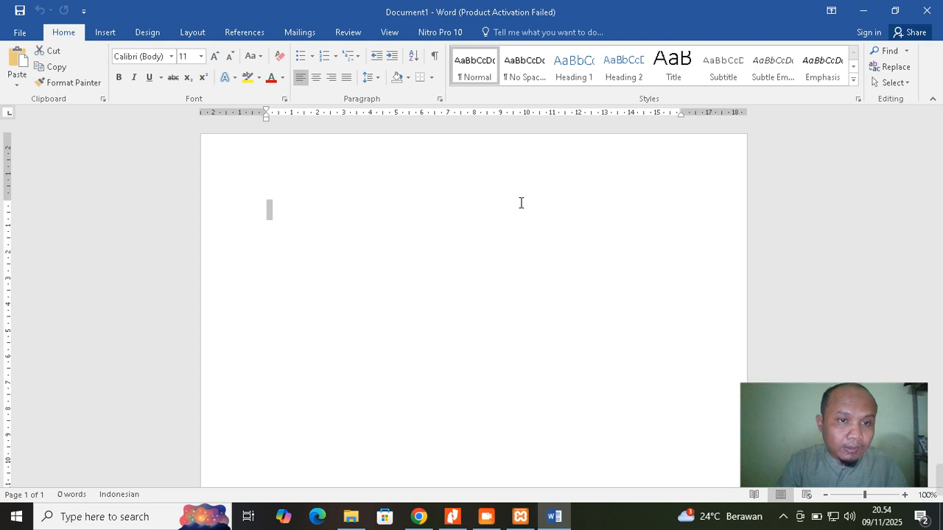
{"action": "left_click", "coordinate": [171, 56]}
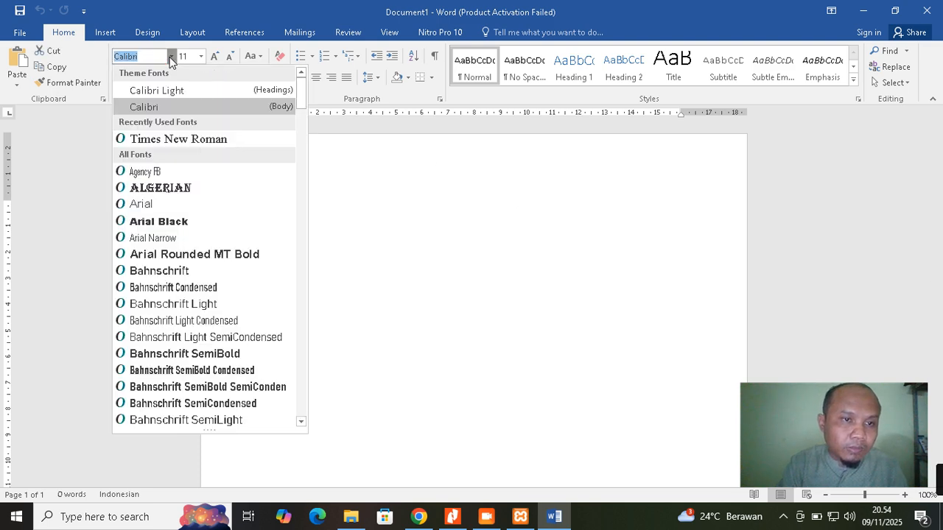
{"action": "left_click", "coordinate": [168, 140]}
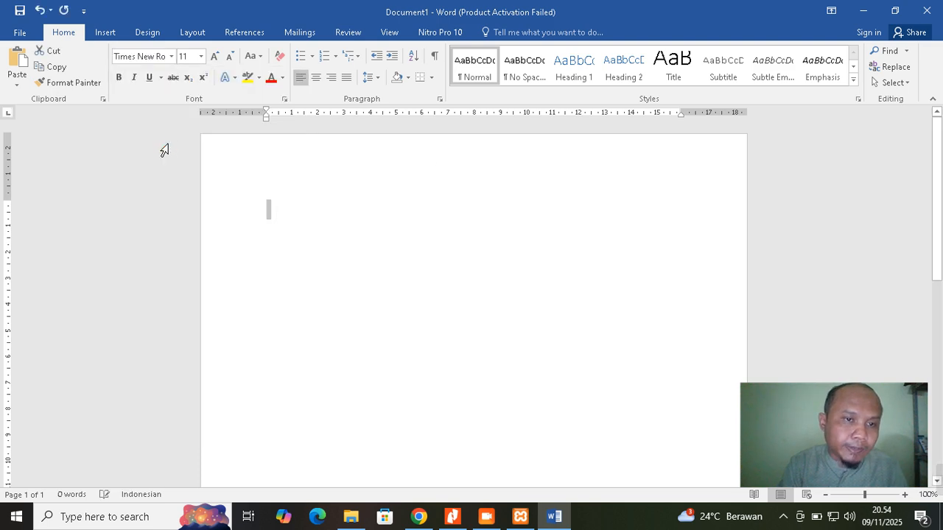
{"action": "left_click", "coordinate": [201, 56]}
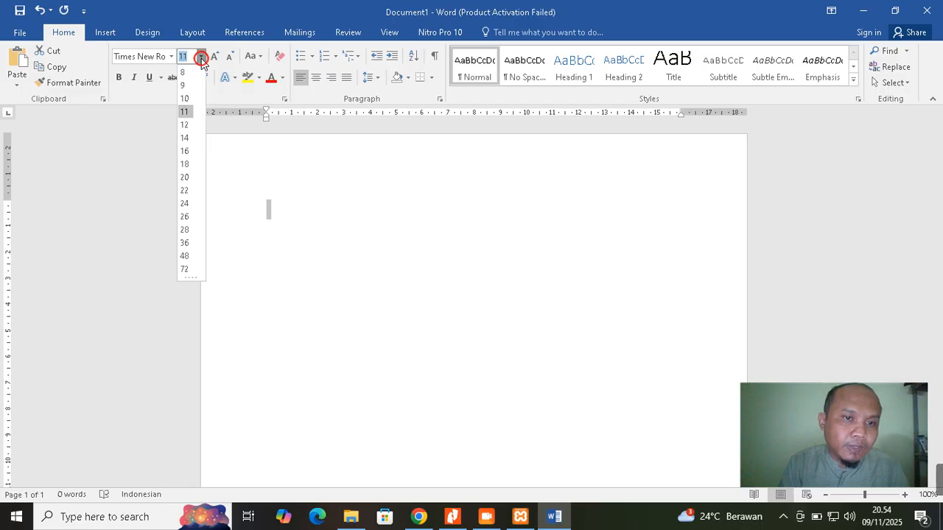
{"action": "left_click", "coordinate": [184, 126]}
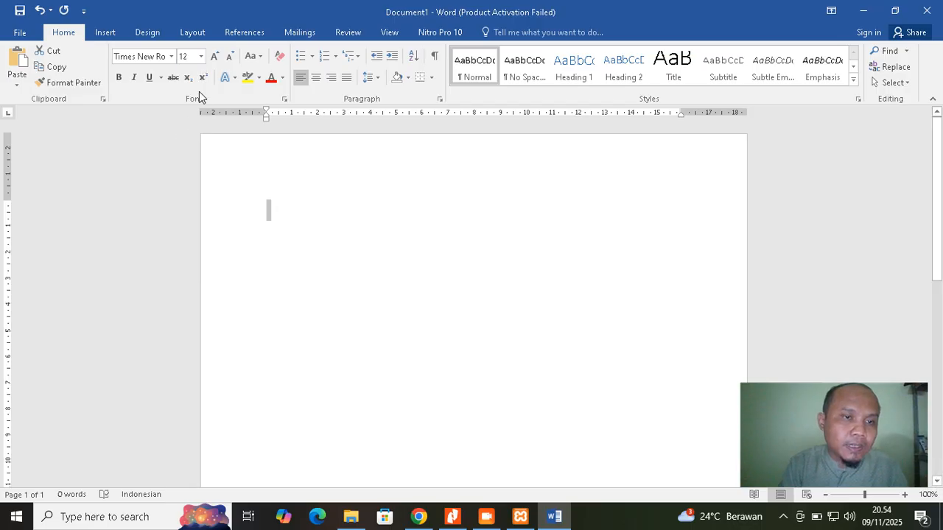
Set paragraph spacing after to 0 pt
{"action": "left_click", "coordinate": [193, 32]}
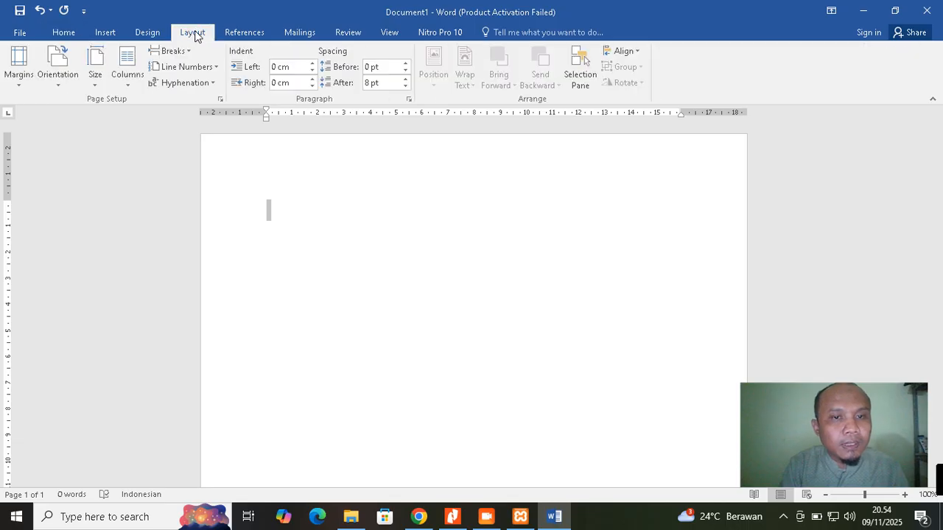
{"action": "left_click", "coordinate": [387, 83]}
{"action": "type", "text": "0"}
{"action": "key", "text": "Return"}
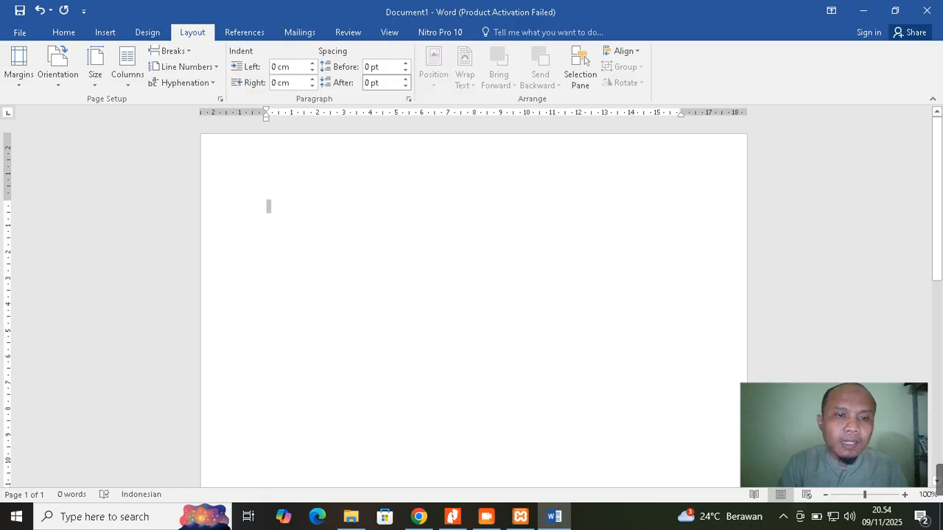
{"action": "left_click", "coordinate": [334, 200]}
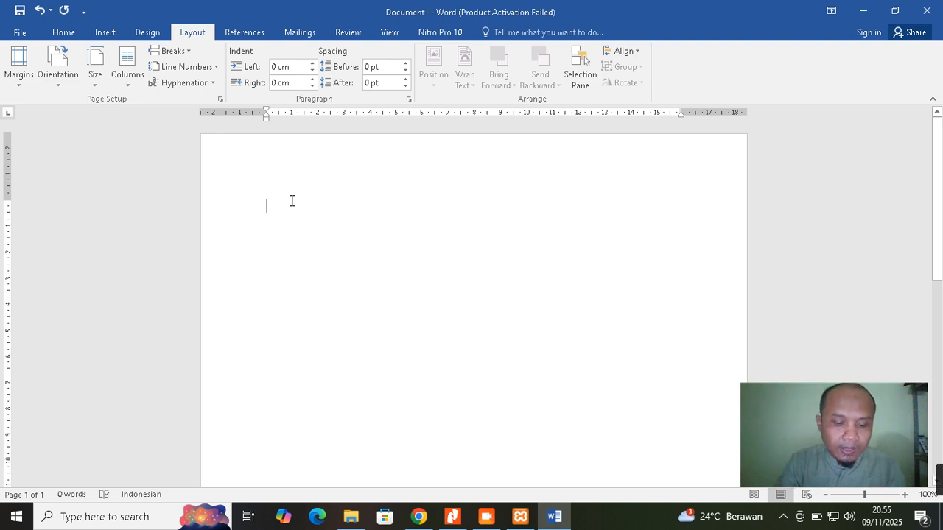
Type the Nama line with the student's name and the Tab-aligned NIM line with the student ID
{"action": "type", "text": "Nama"}
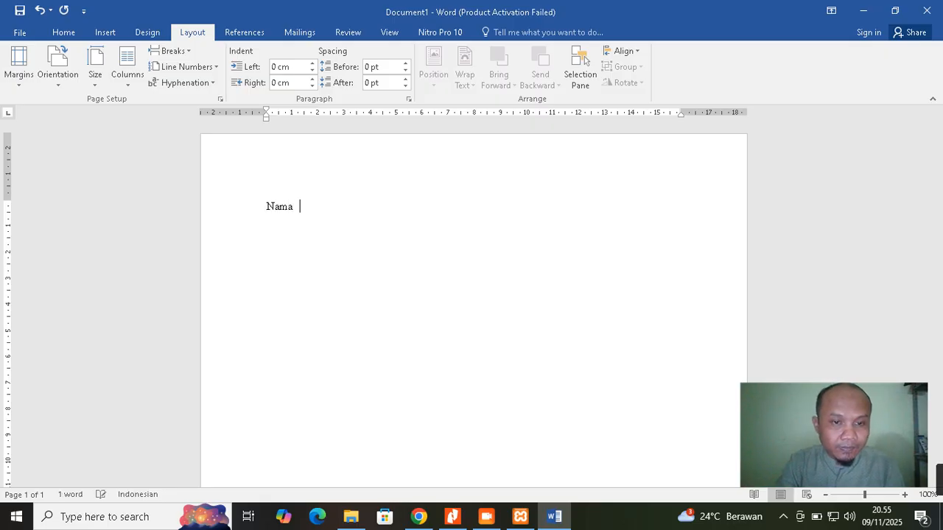
{"action": "type", "text": "  : "}
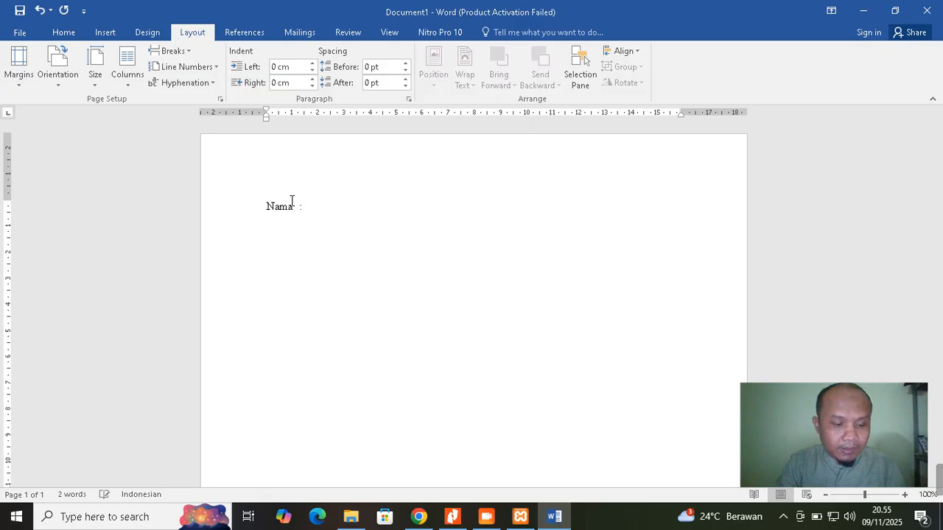
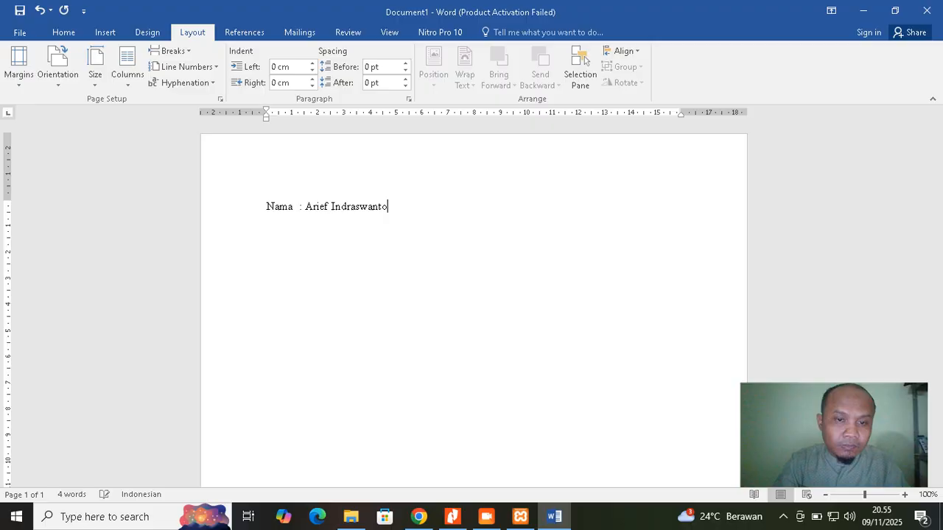
{"action": "key", "text": "Return"}
{"action": "type", "text": "NIM"}
{"action": "key", "text": "Tab"}
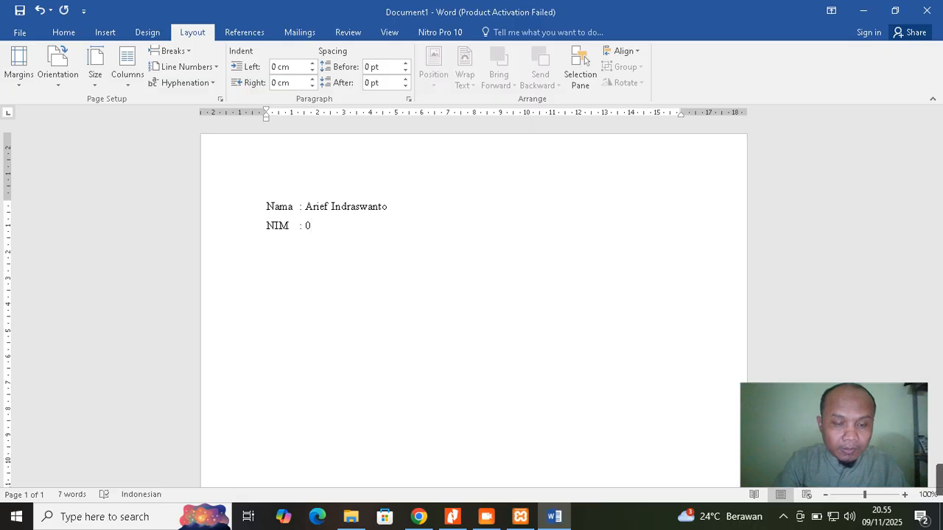
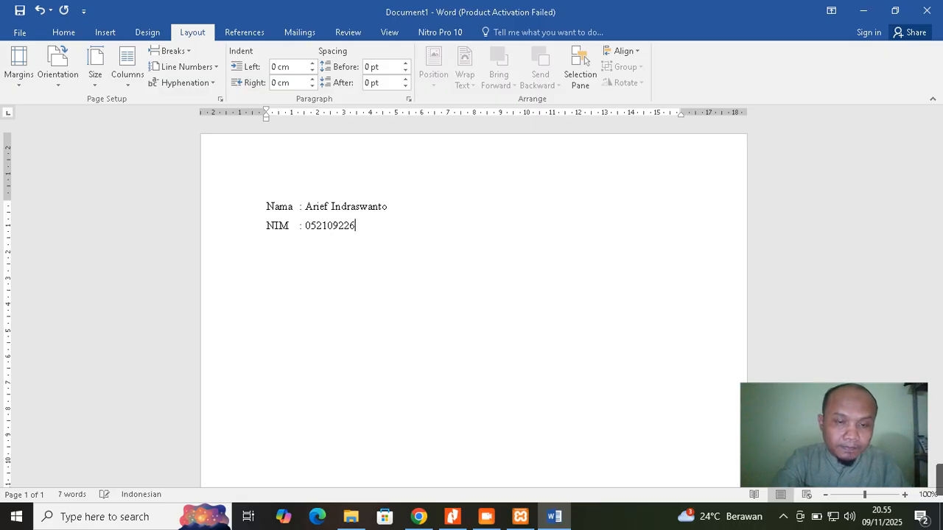
{"action": "key", "text": "Return"}
Add the line 'Prodi: Fakultas Sains dan Teknologi (FST)' and start a numbered list with '1.'
{"action": "type", "text": "P"}
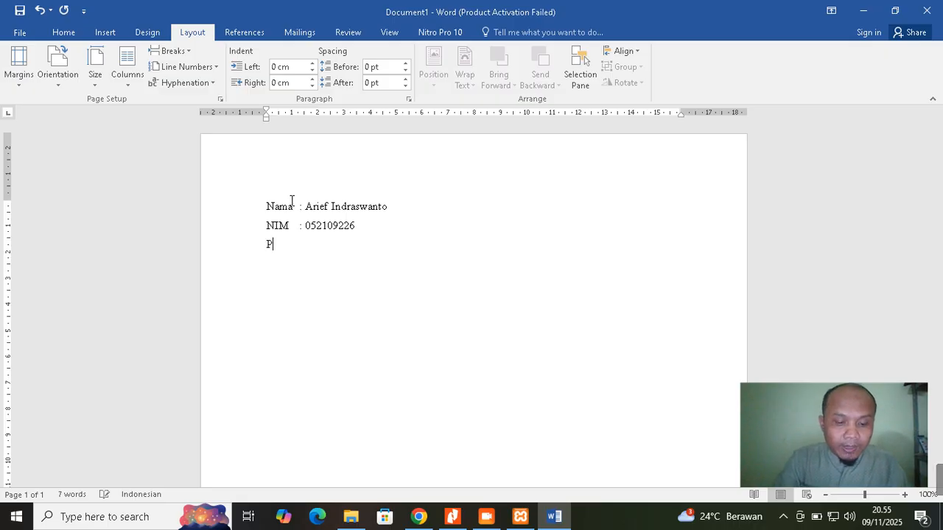
{"action": "type", "text": "rodi:"}
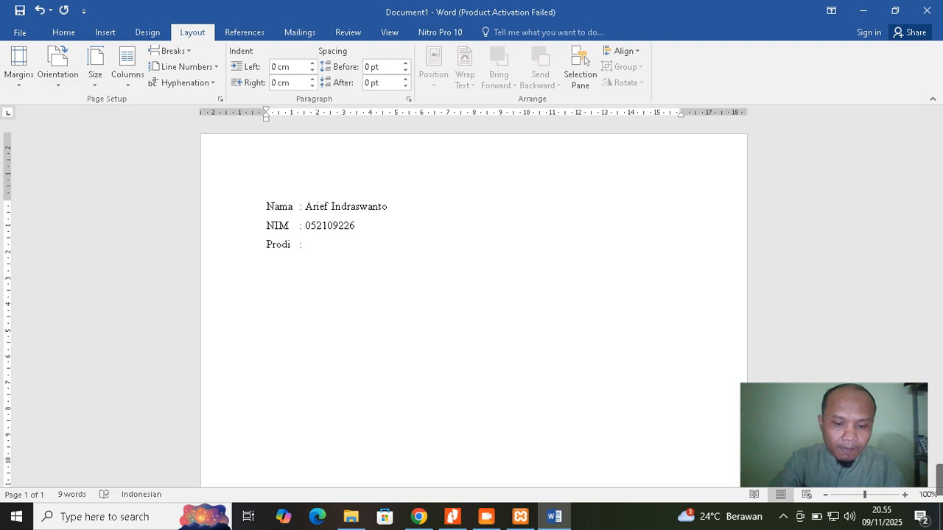
{"action": "type", "text": "Fakultas"}
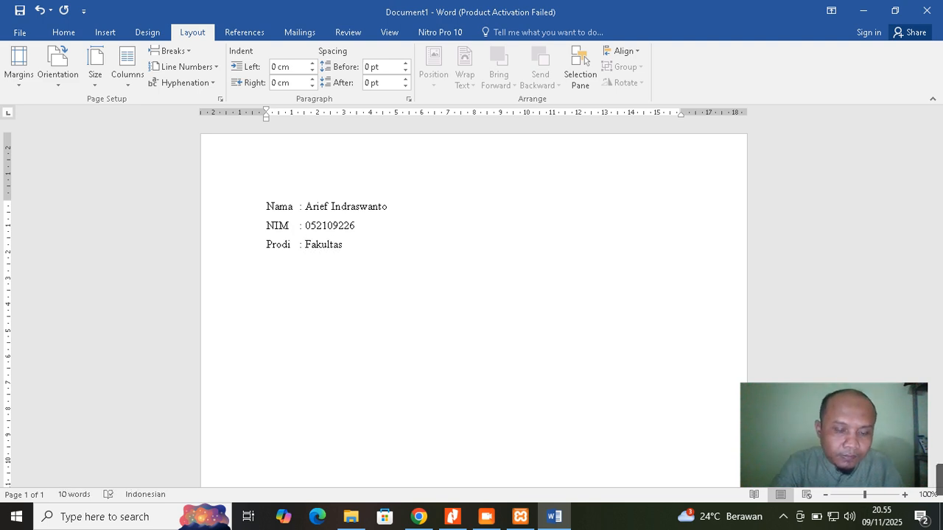
{"action": "type", "text": " Sains"}
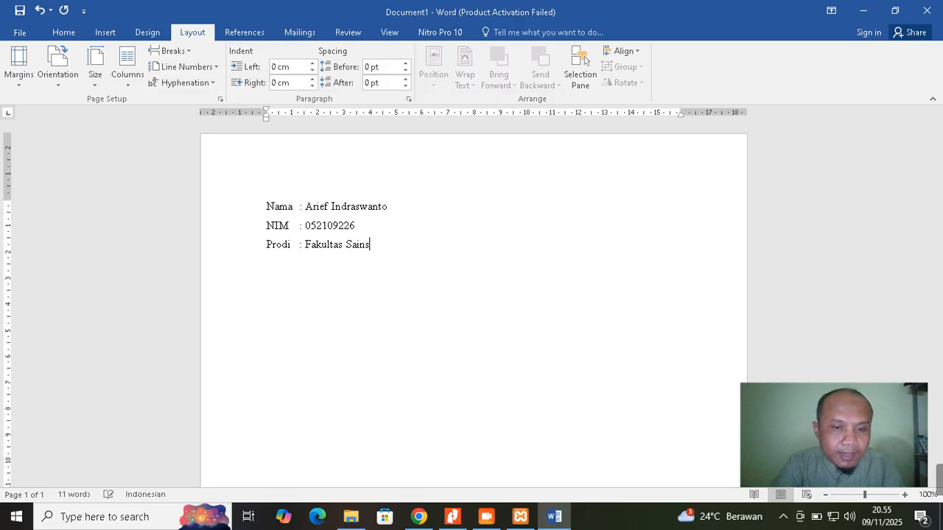
{"action": "type", "text": " dan "}
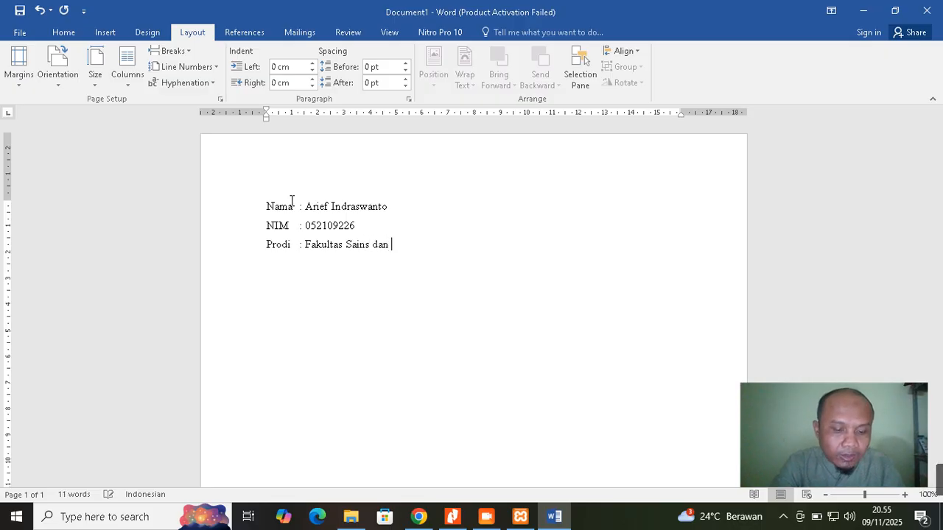
{"action": "type", "text": "Teknologi"}
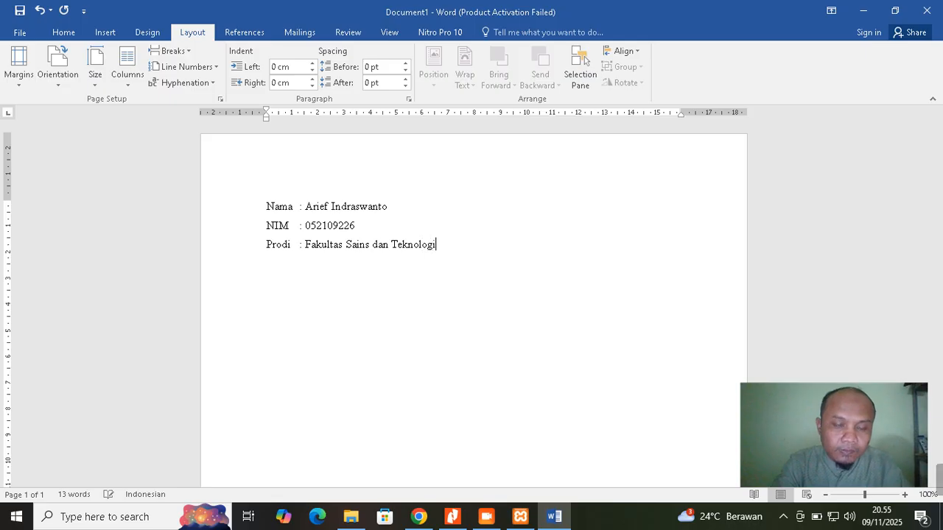
{"action": "type", "text": " ()"}
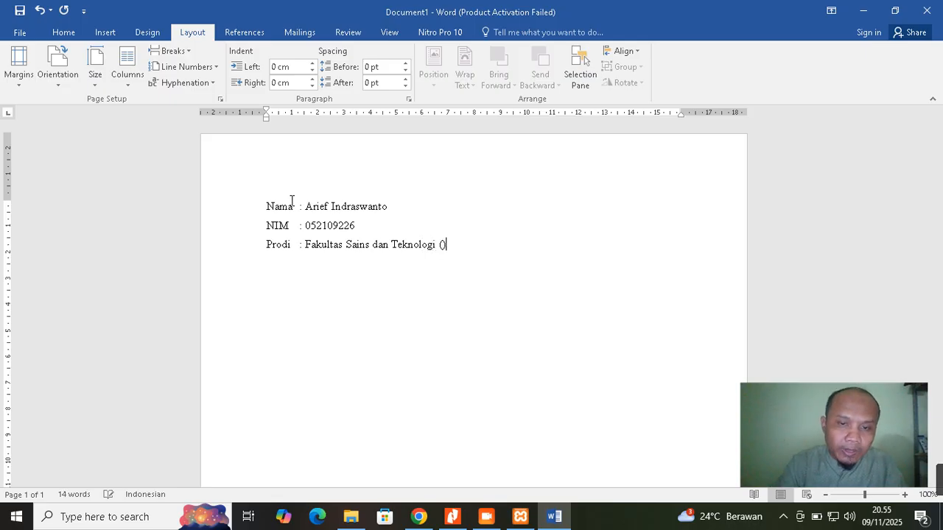
{"action": "type", "text": "FST"}
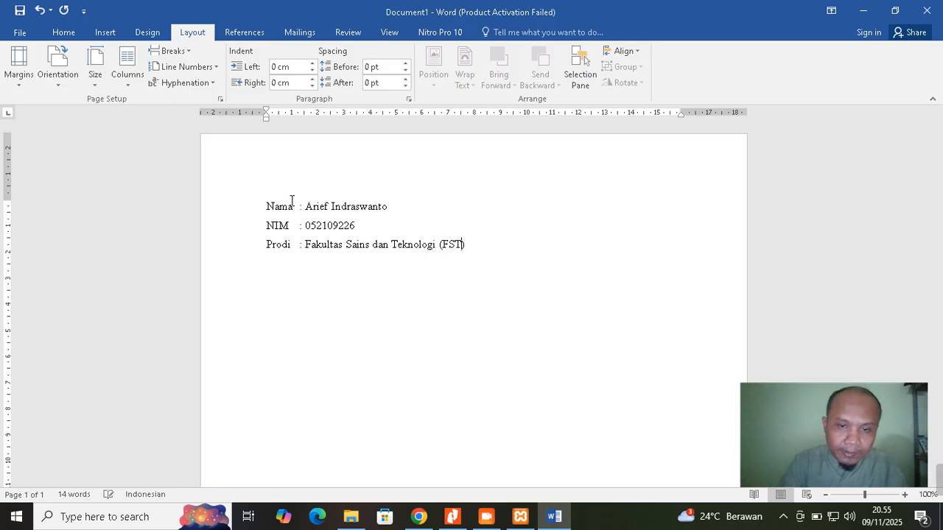
{"action": "key", "text": "End"}
{"action": "key", "text": "Return"}
{"action": "type", "text": "1."}
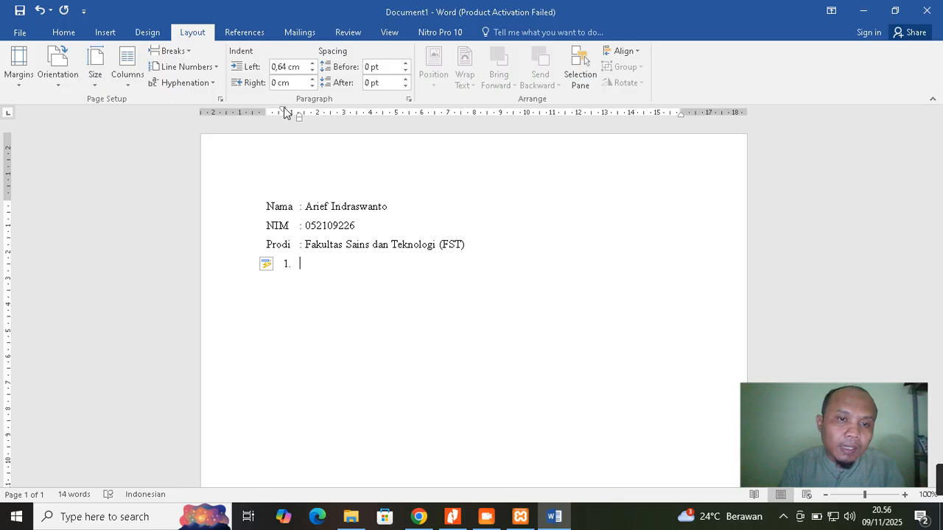
Align the numbered item with the left margin and insert a blank line above it
{"action": "mouse_move", "coordinate": [285, 111]}
{"action": "left_mouse_down"}
{"action": "mouse_move", "coordinate": [270, 112]}
{"action": "mouse_move", "coordinate": [299, 115]}
{"action": "mouse_move", "coordinate": [280, 118]}
{"action": "left_mouse_up"}
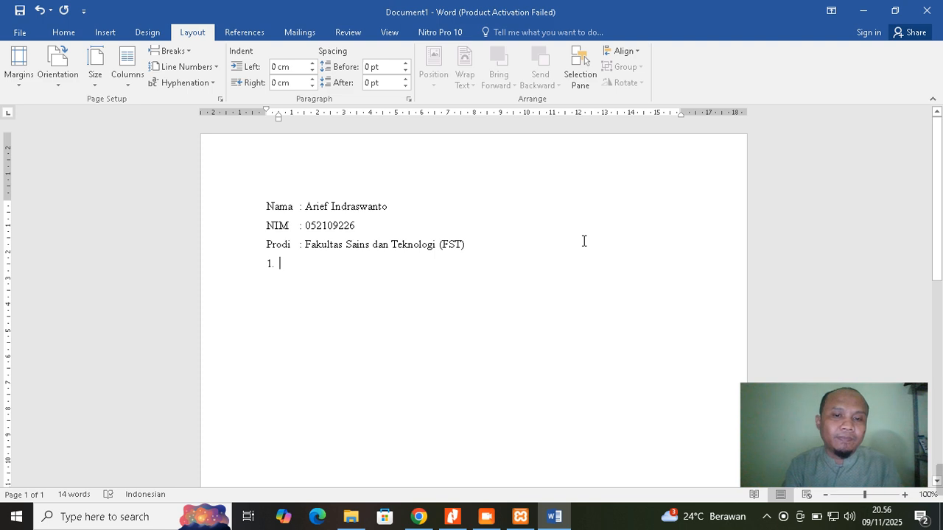
{"action": "left_click", "coordinate": [515, 240]}
{"action": "key", "text": "Return"}
Title item 1 'Entitas dan Atribut' and start a new sub-item line beneath it
{"action": "left_click", "coordinate": [339, 281]}
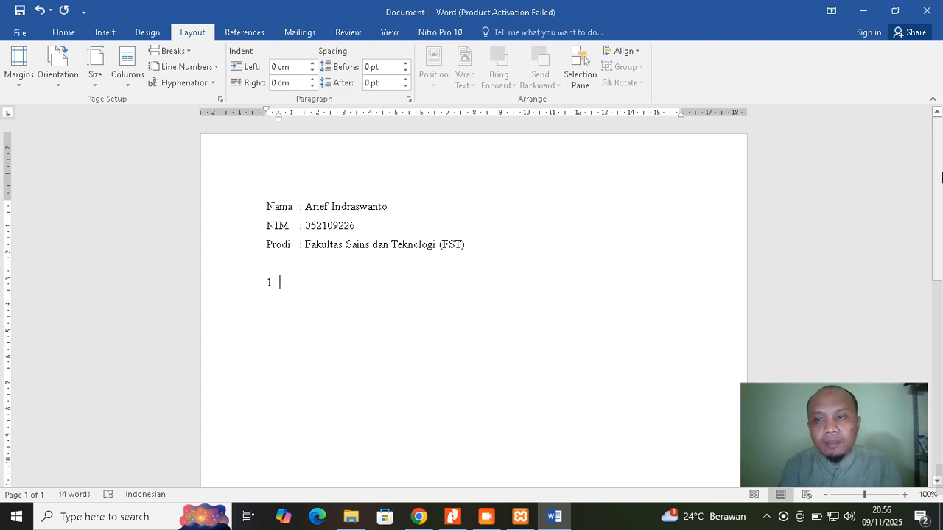
{"action": "left_click_drag", "start_coordinate": [941, 177], "coordinate": [940, 198]}
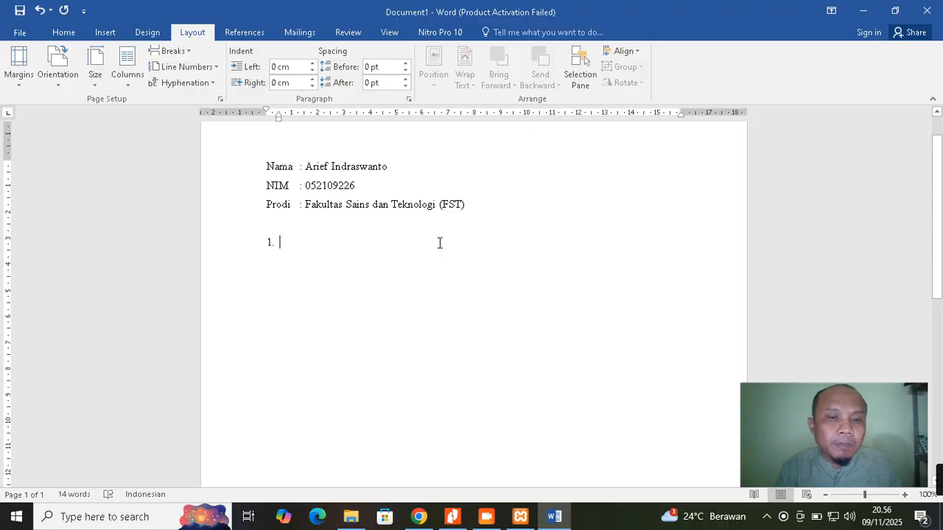
{"action": "type", "text": "Entitas dan Atribut"}
{"action": "key", "text": "Return"}
{"action": "key", "text": "BackSpace"}
Write sub-item 'a. pasien : id_pasien INT (PK)' with a lowercase entity name
{"action": "type", "text": "a. "}
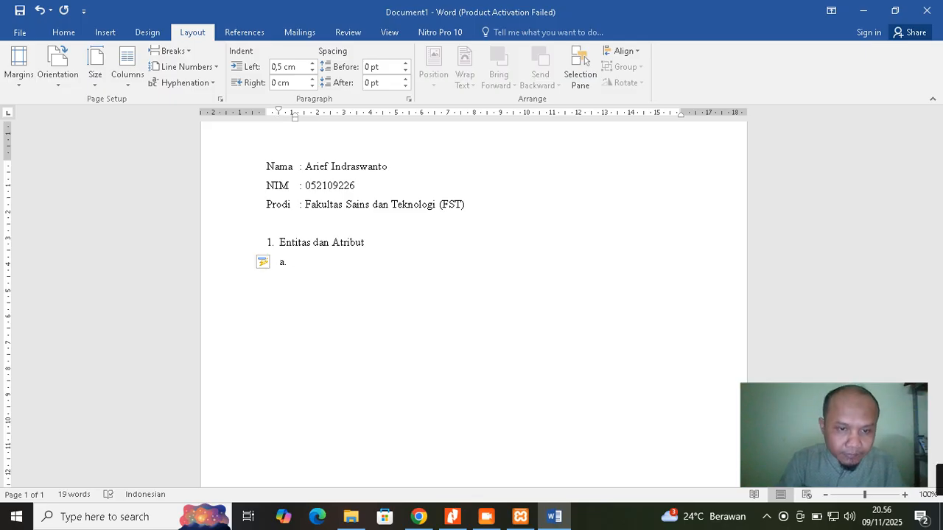
{"action": "type", "text": "pasien"}
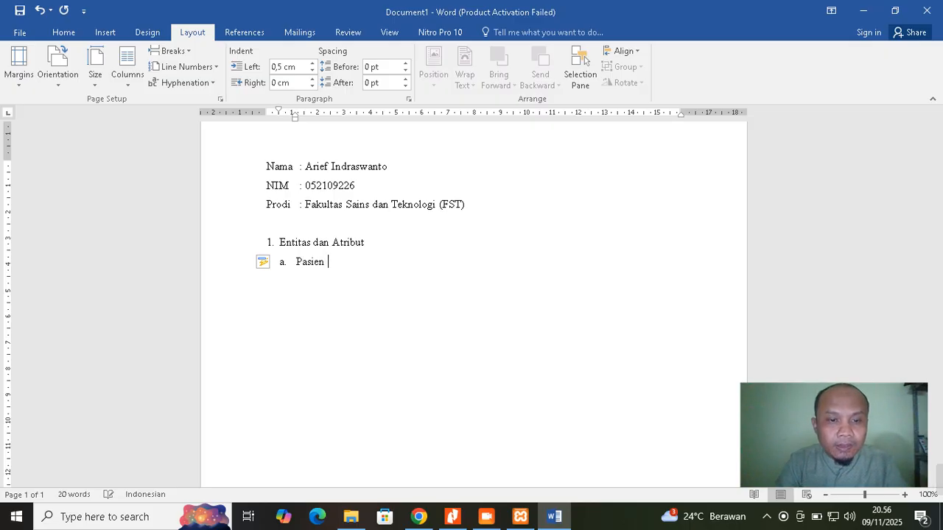
{"action": "double_click", "coordinate": [297, 261]}
{"action": "type", "text": "pasien"}
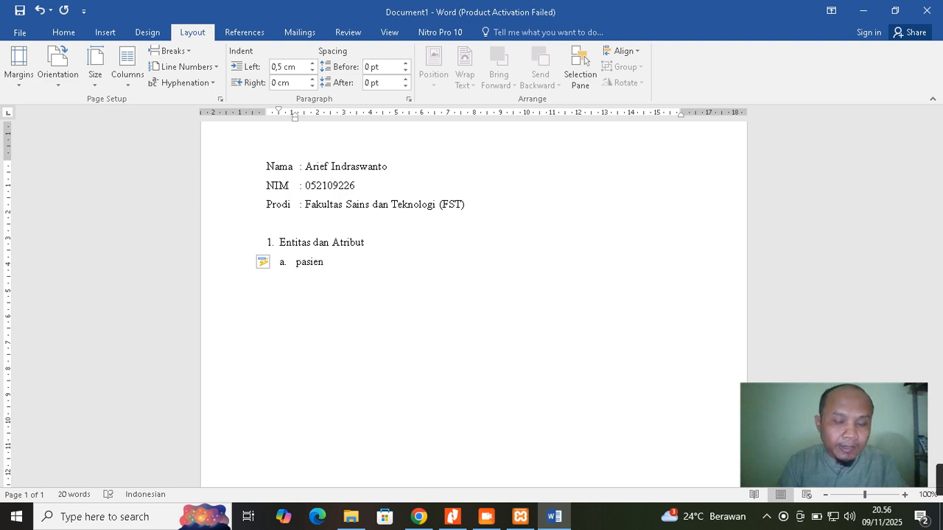
{"action": "type", "text": " : "}
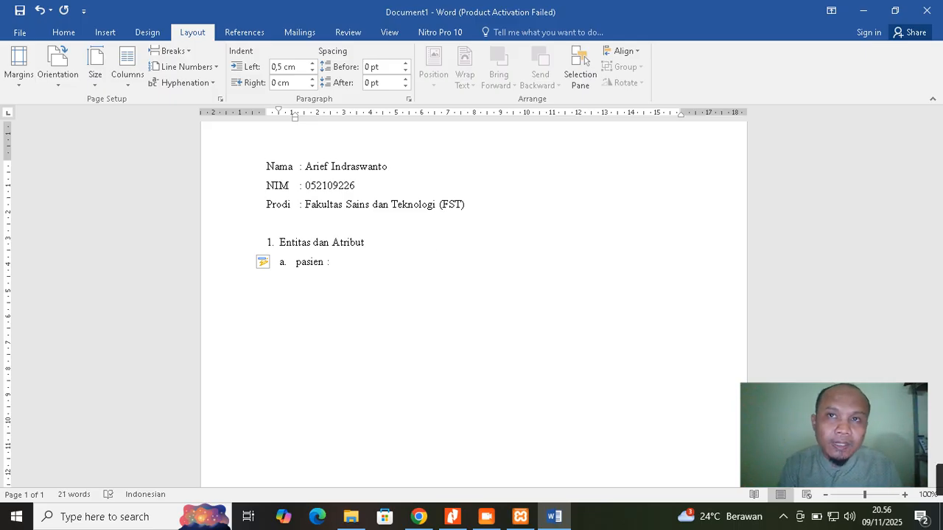
{"action": "type", "text": "id_pasien"}
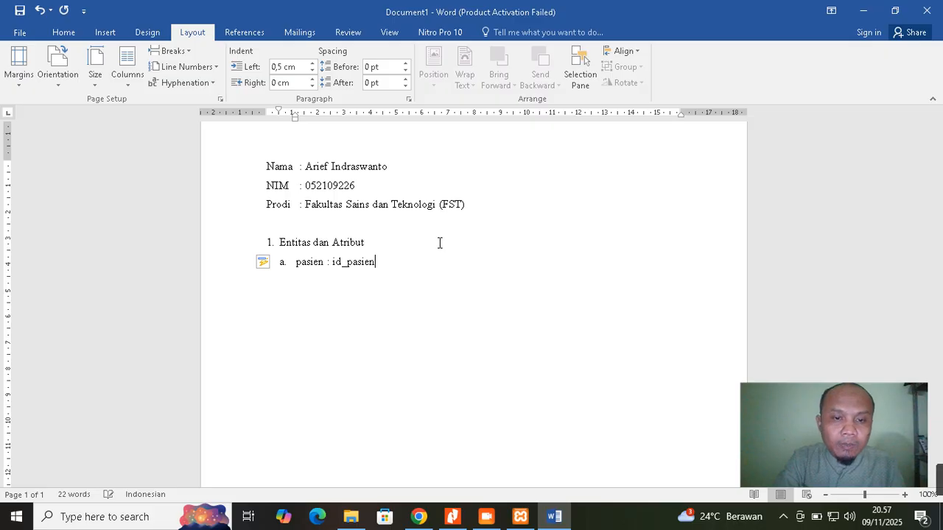
{"action": "type", "text": "()"}
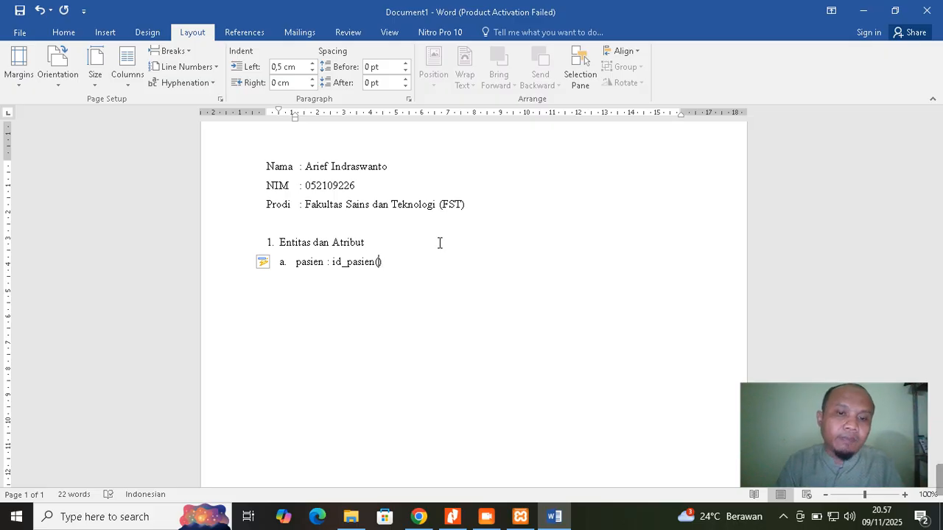
{"action": "type", "text": "PK"}
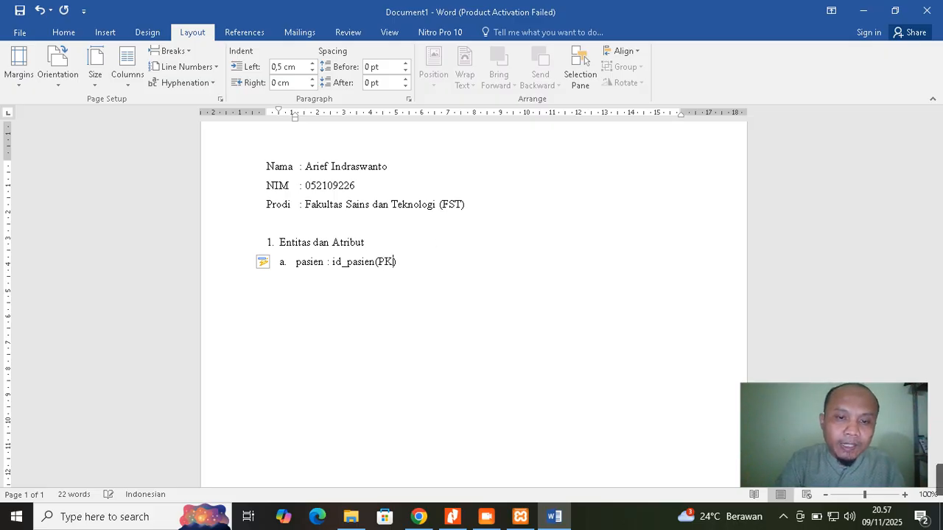
{"action": "key", "text": "Left"}
{"action": "key", "text": "Left"}
{"action": "key", "text": "Left"}
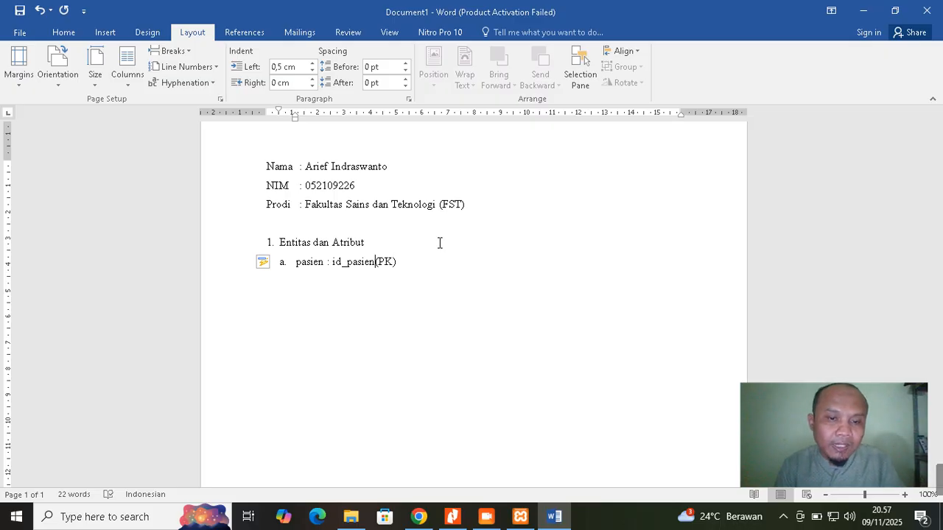
{"action": "key", "text": "Right"}
{"action": "key", "text": "Right"}
{"action": "key", "text": "Right"}
{"action": "key", "text": "Right"}
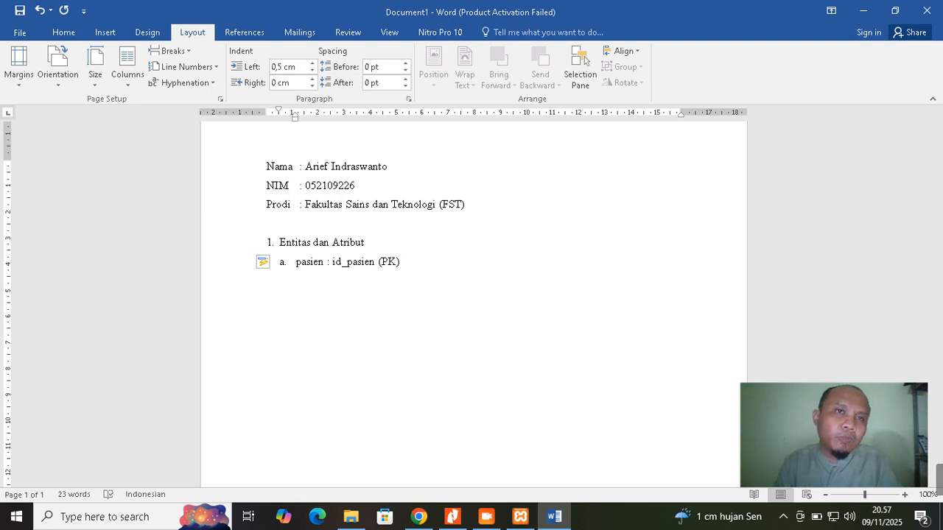
{"action": "type", "text": "INT"}
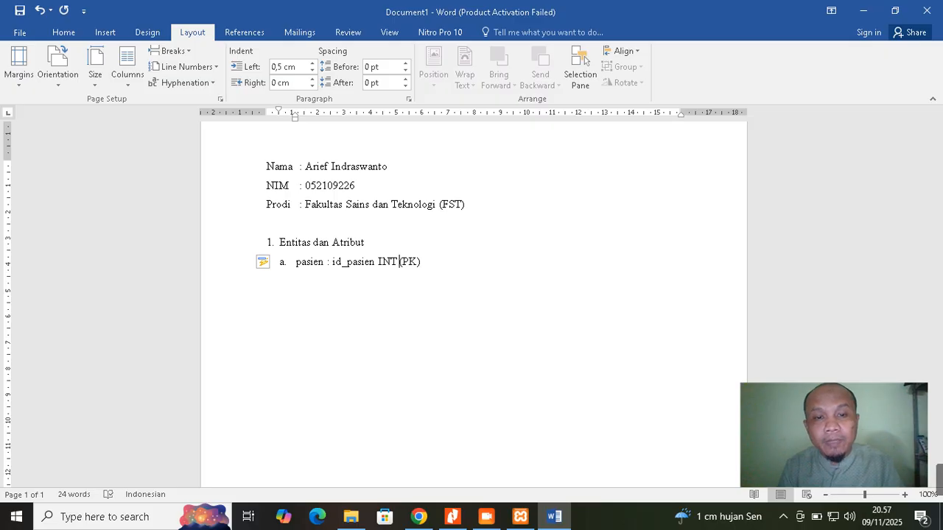
{"action": "left_click", "coordinate": [421, 262]}
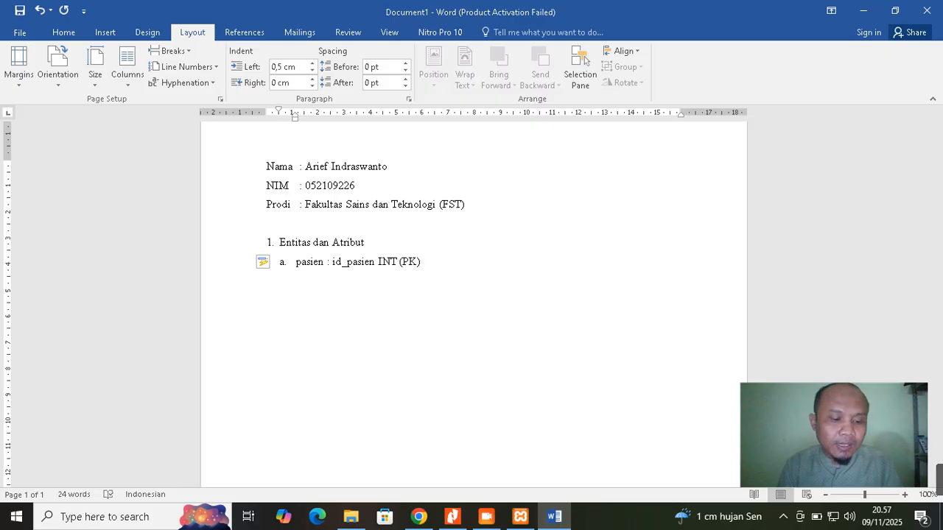
Append AI, nama_pasien VARCHAR, jenis_kelamin VARCHAR and alamat_pasien VARCHAR to the pasien line
{"action": "type", "text": "AI"}
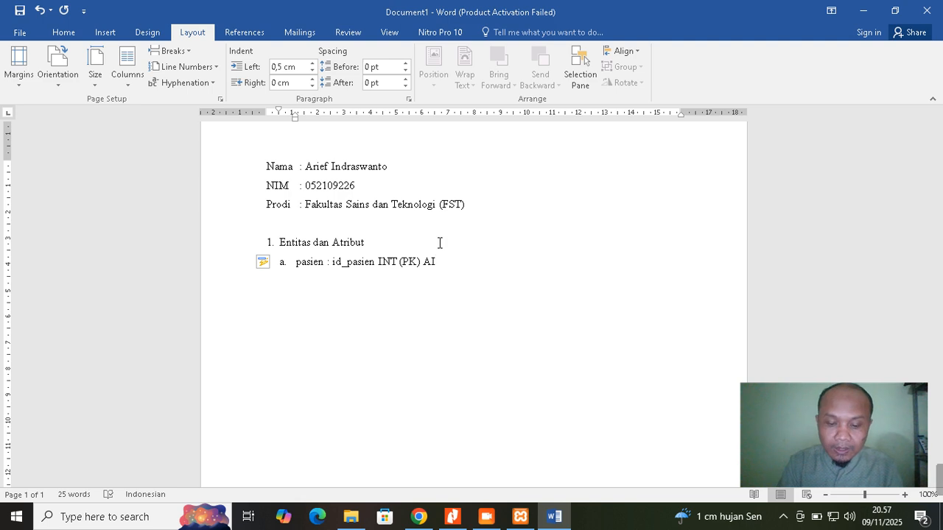
{"action": "type", "text": ","}
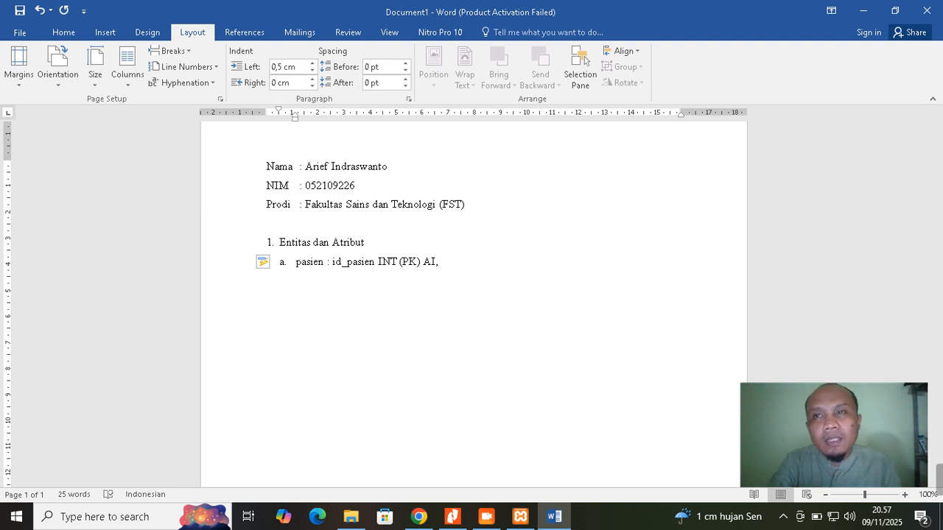
{"action": "type", "text": " nama_pasien"}
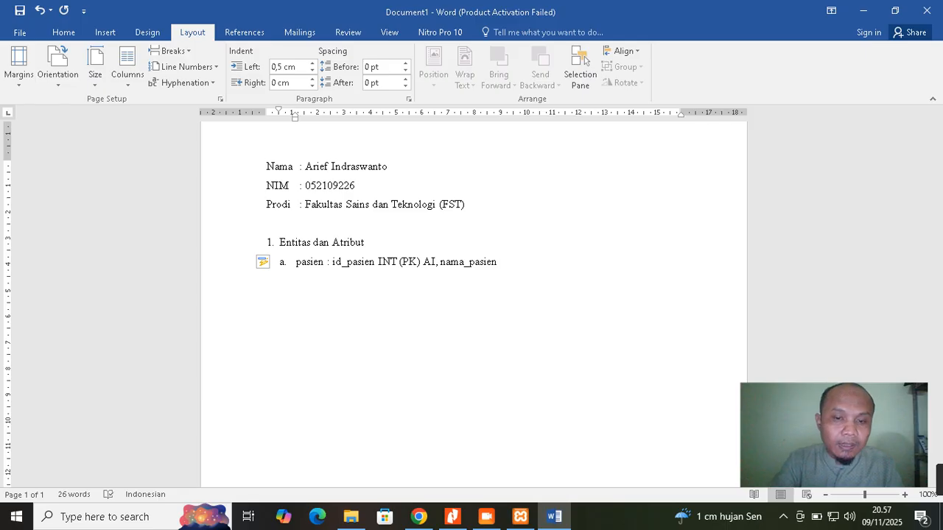
{"action": "type", "text": " VARCHAR"}
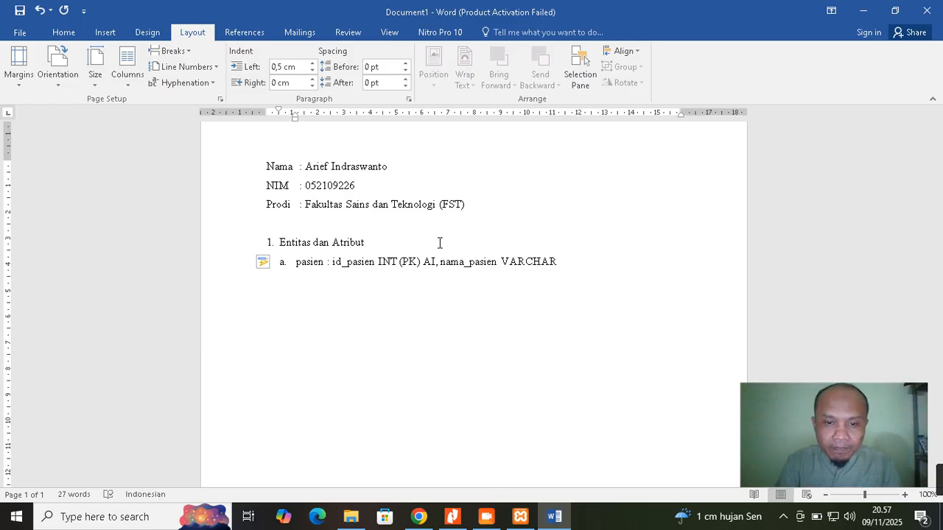
{"action": "type", "text": ","}
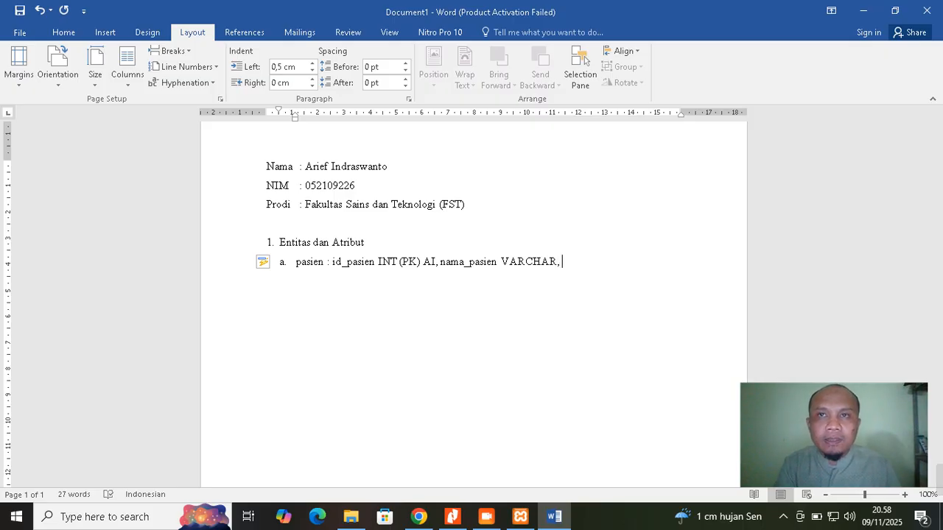
{"action": "type", "text": " jenis_"}
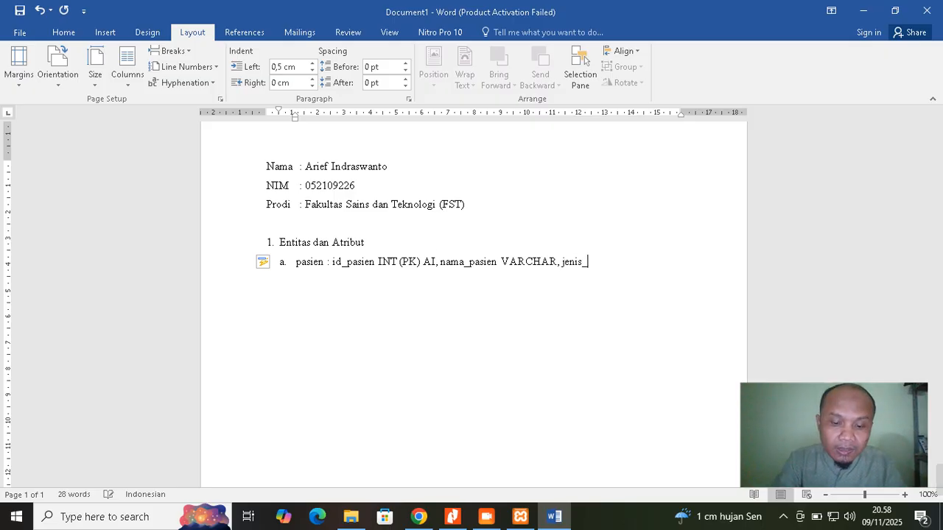
{"action": "type", "text": "kelamin"}
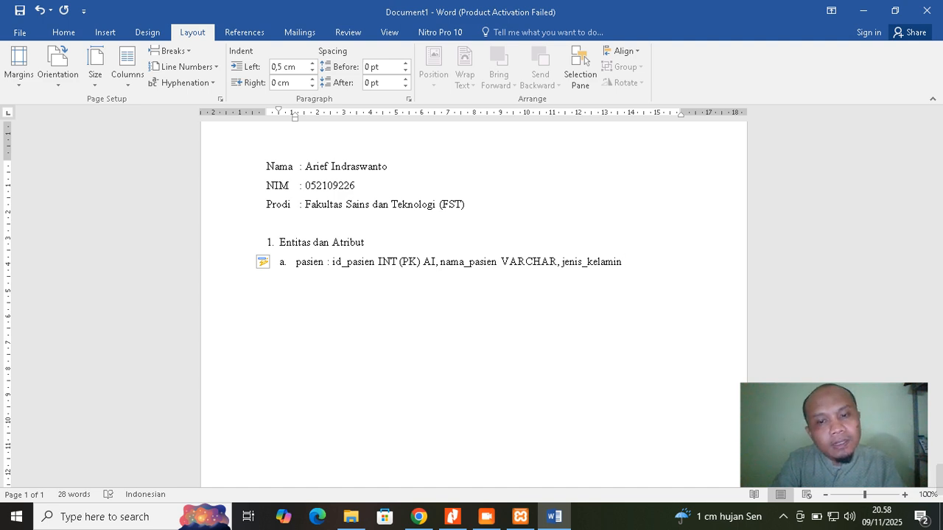
{"action": "type", "text": " VAR"}
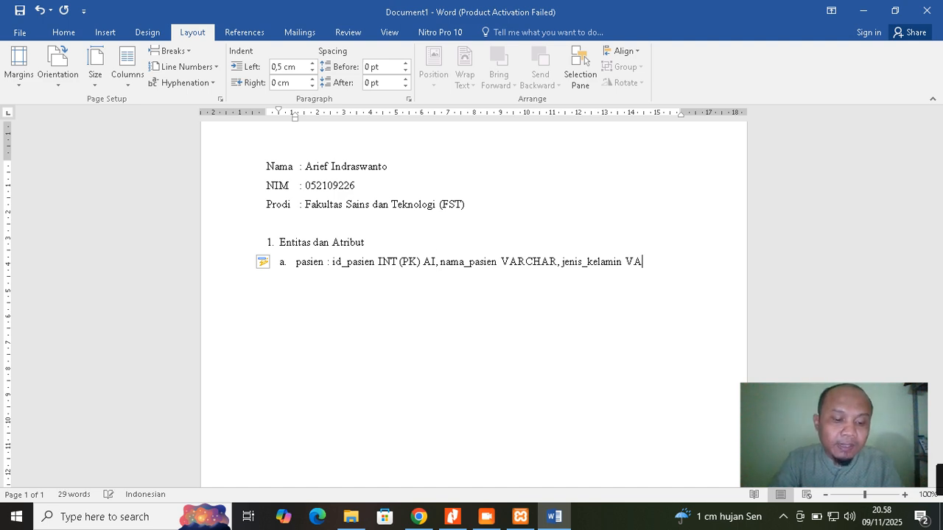
{"action": "type", "text": "CHAR"}
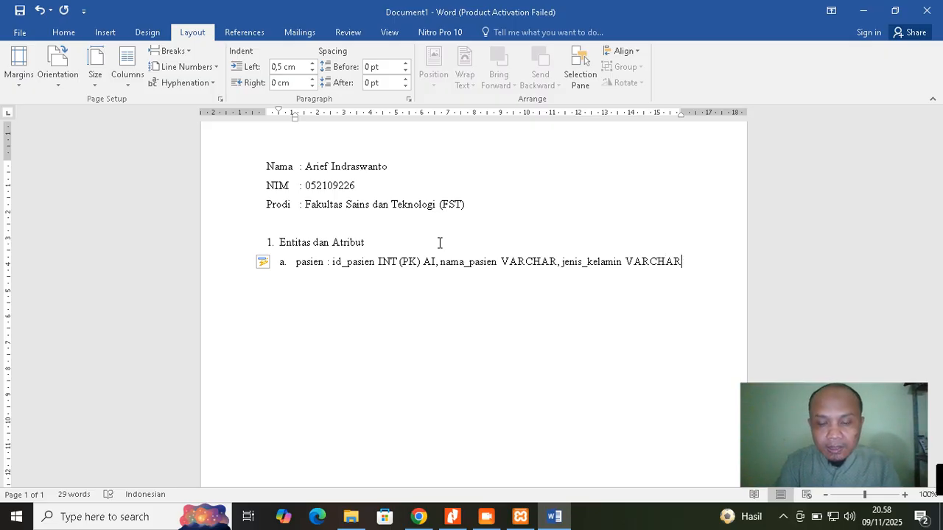
{"action": "type", "text": ","}
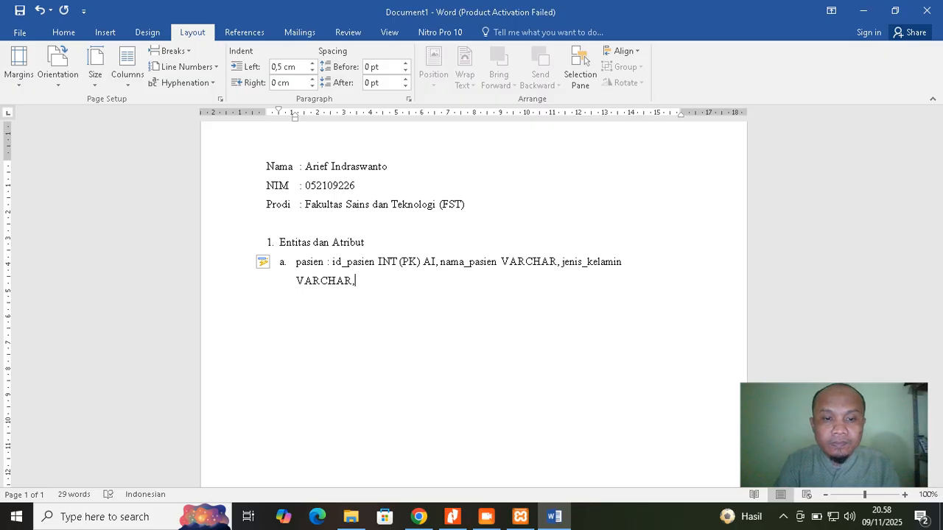
{"action": "type", "text": " alamat_pasien"}
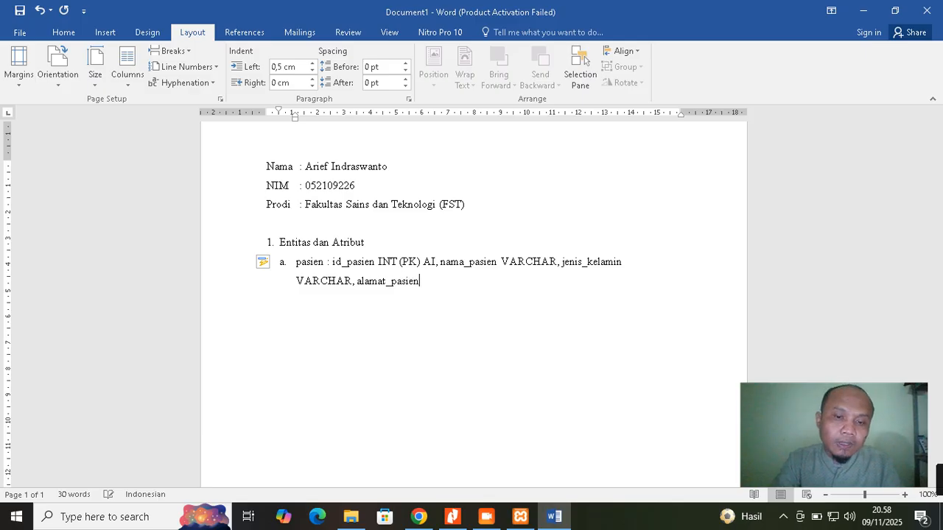
{"action": "type", "text": " VARCHAR"}
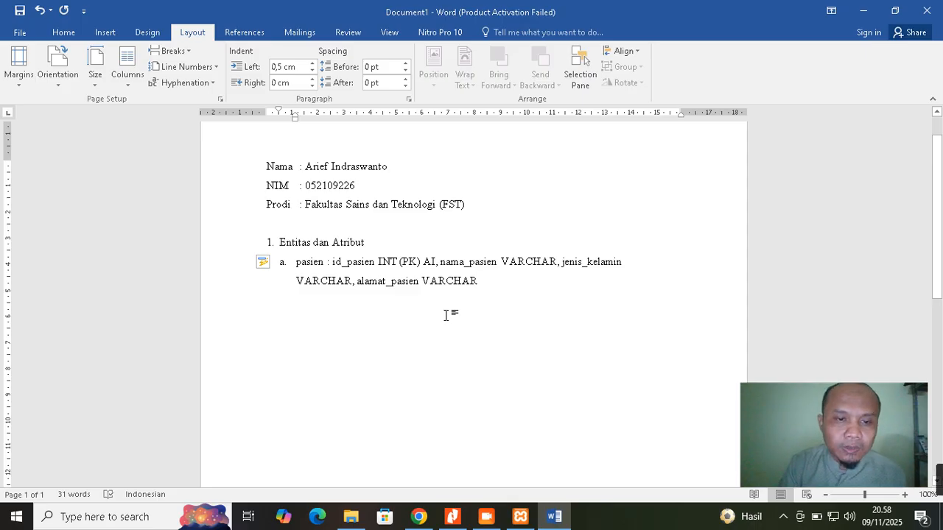
Start item b reading 'dokter : id_dokter INT (PK) AI,'
{"action": "key", "text": "Return"}
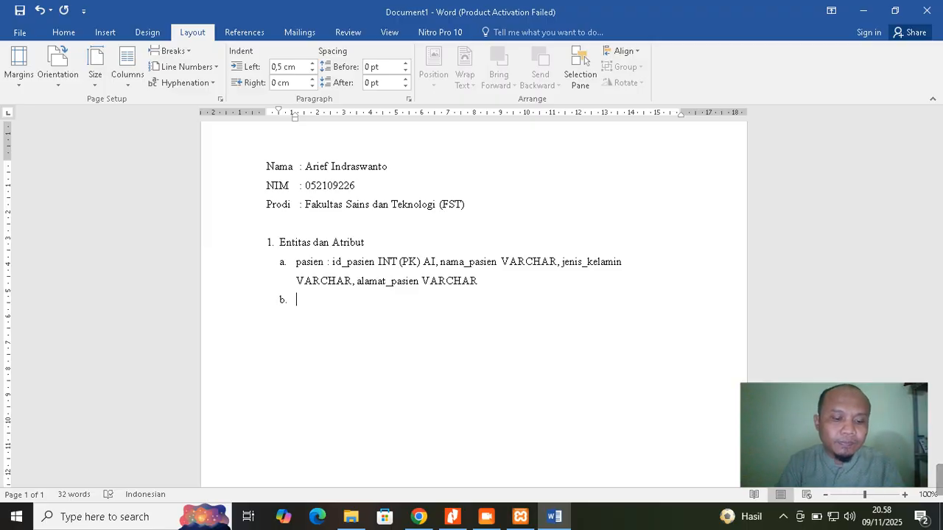
{"action": "type", "text": "dokter"}
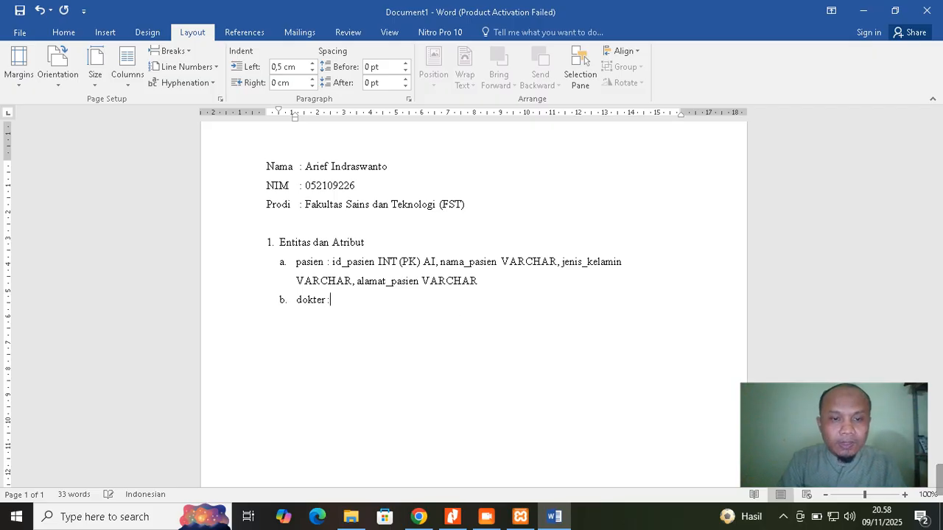
{"action": "type", "text": " :"}
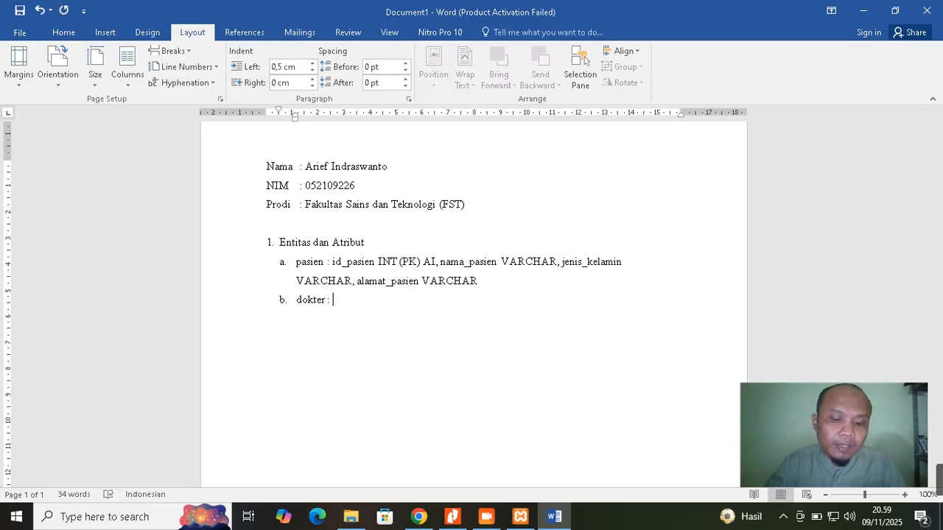
{"action": "type", "text": "id_"}
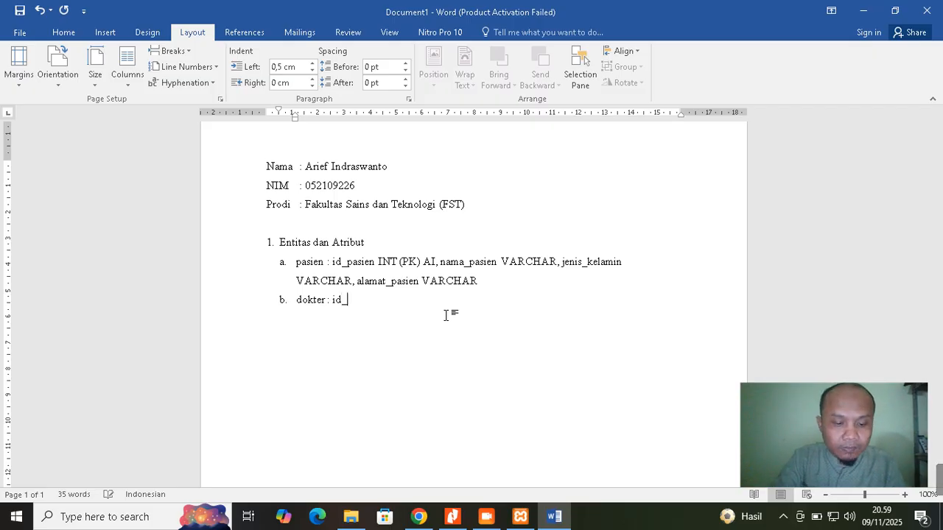
{"action": "type", "text": "dokter"}
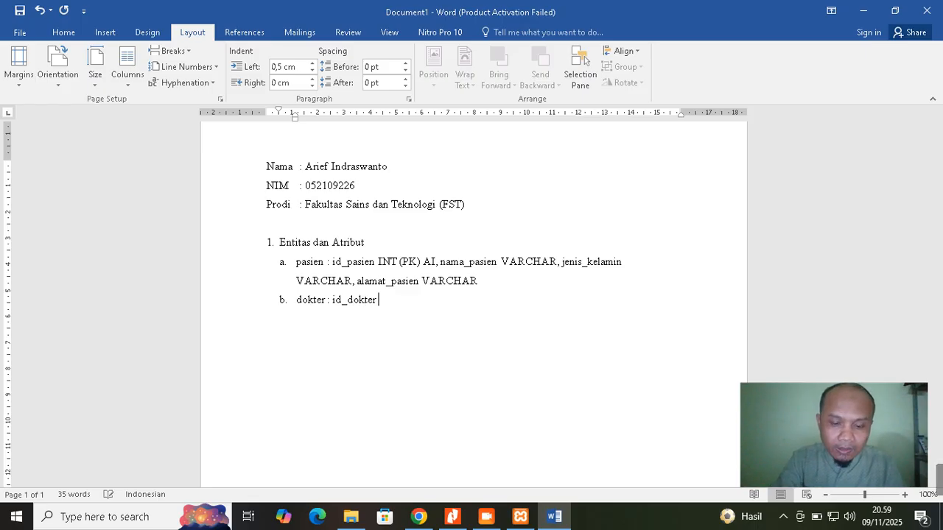
{"action": "type", "text": " INT"}
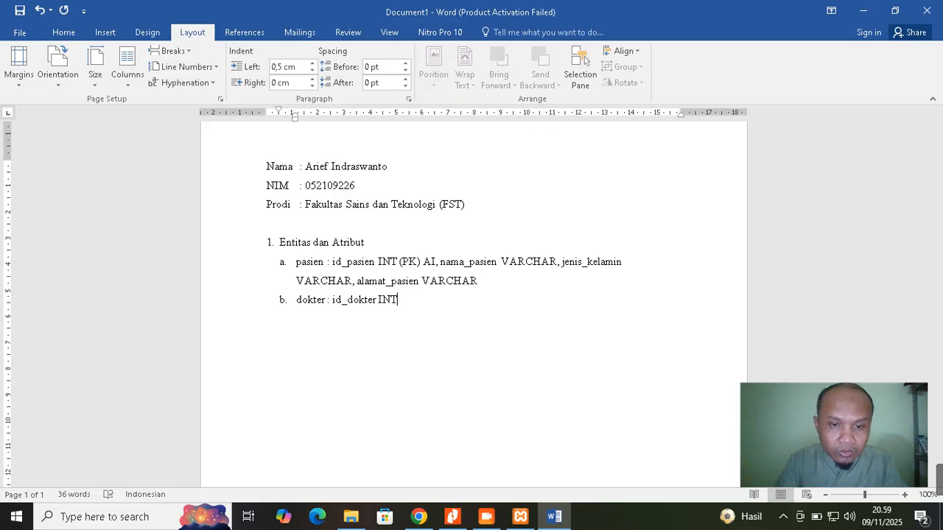
{"action": "type", "text": "()"}
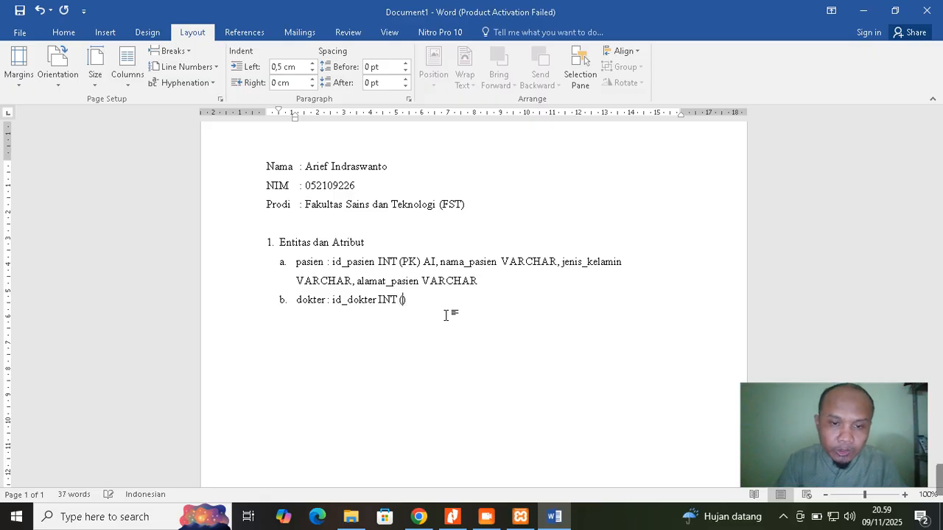
{"action": "type", "text": "PK"}
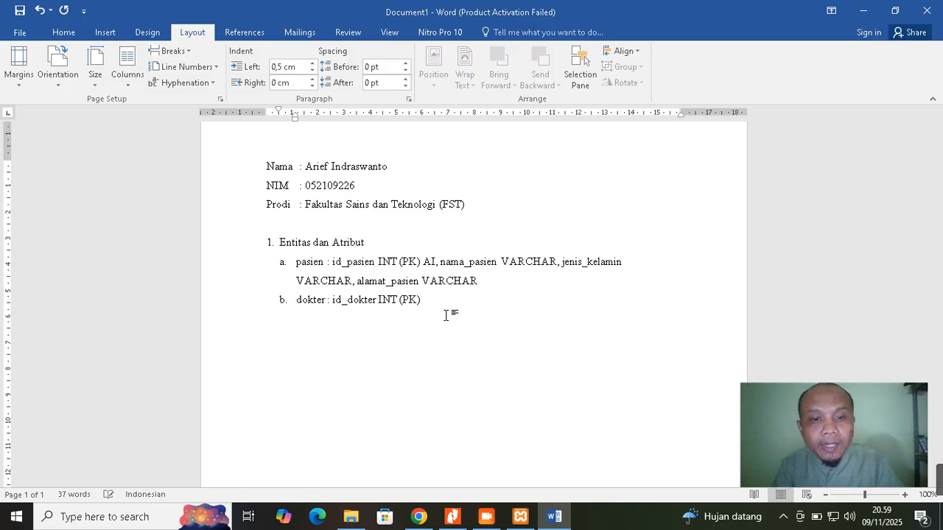
{"action": "key", "text": "End"}
{"action": "type", "text": "AI"}
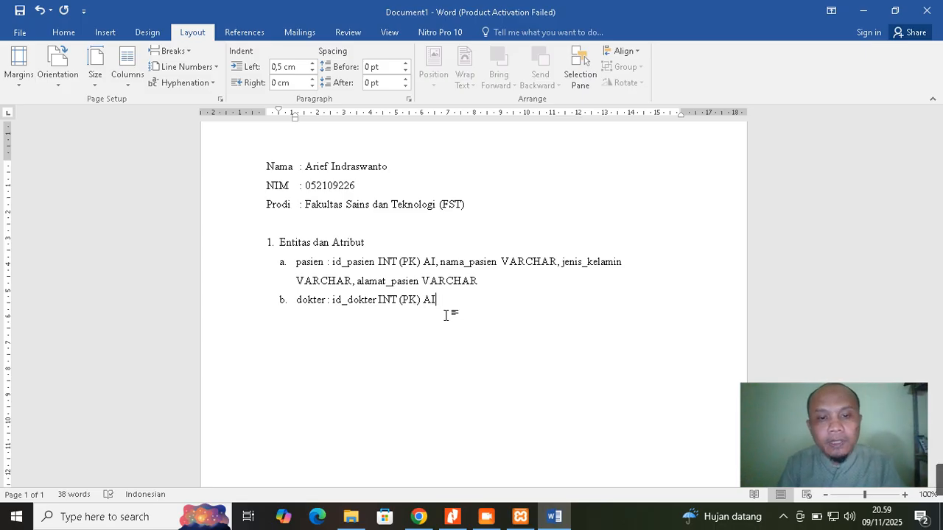
{"action": "type", "text": ","}
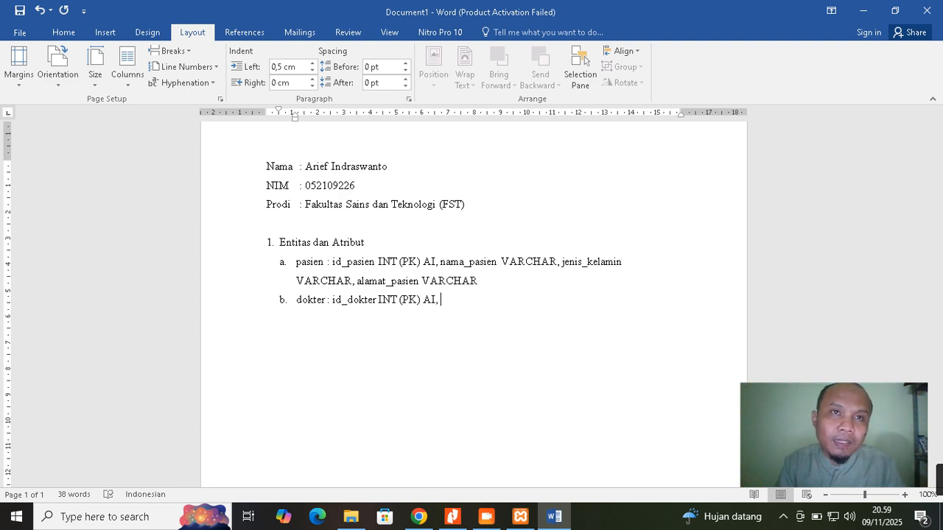
Add nama_dokter VARCHAR, tanggal_lahir DATE and spesialis VARCHAR, correcting typos
{"action": "type", "text": "nama_dokter"}
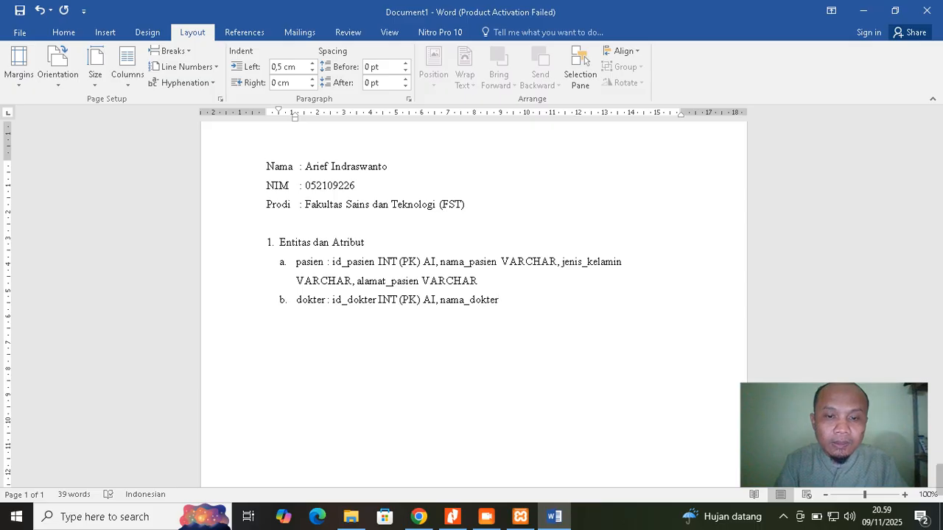
{"action": "type", "text": " VARCH"}
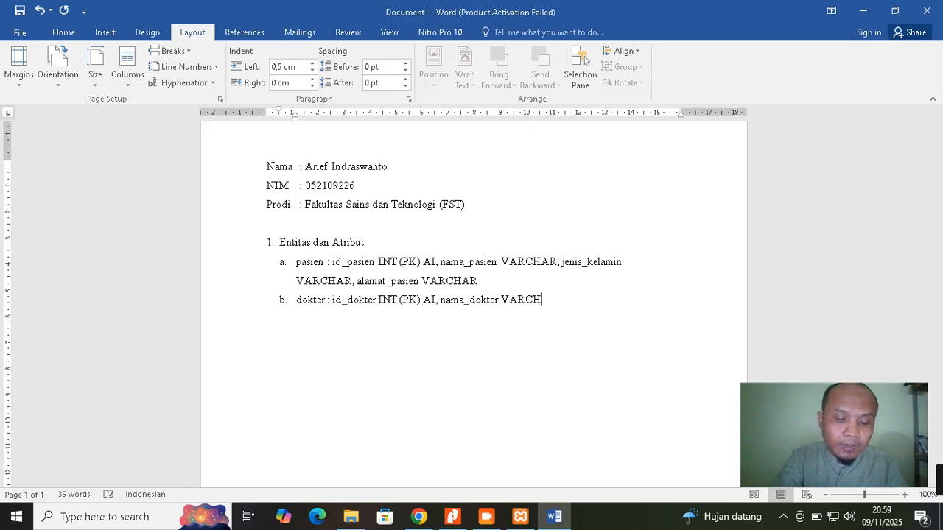
{"action": "type", "text": "AR,"}
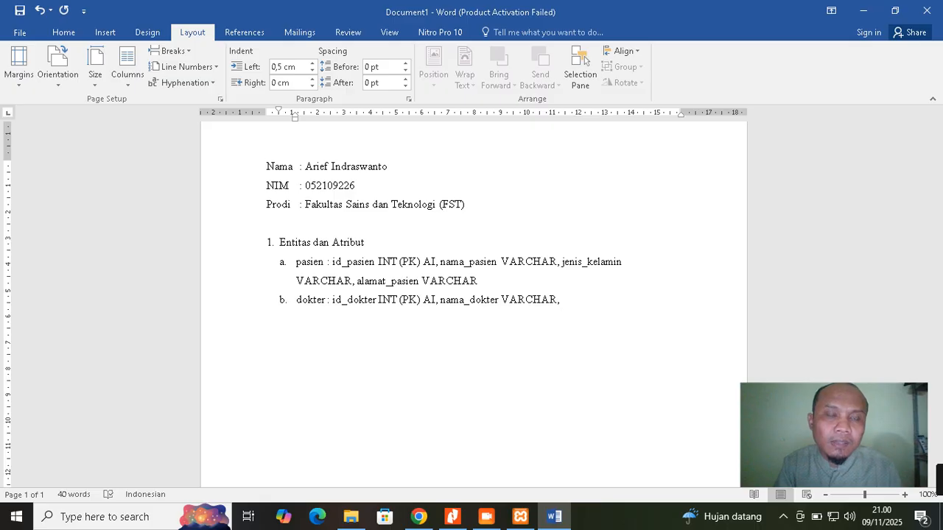
{"action": "type", "text": "ta"}
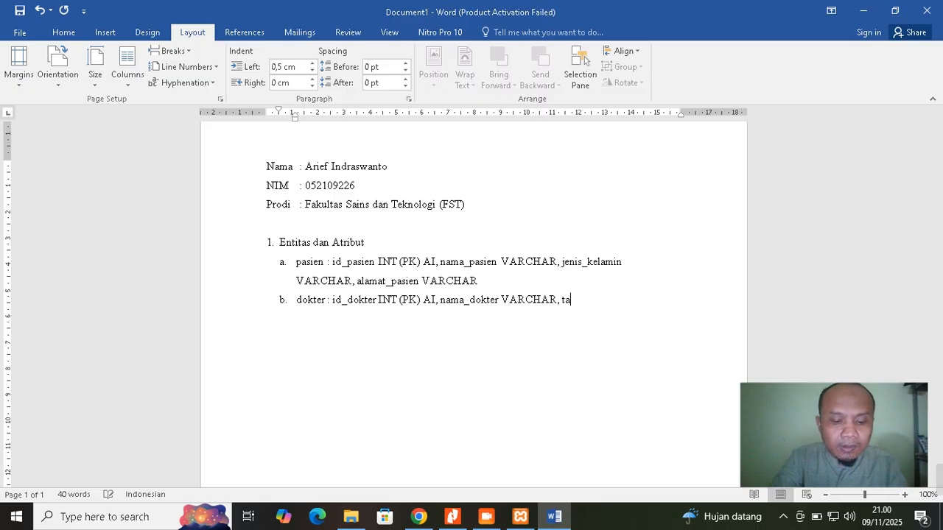
{"action": "type", "text": "nggal_lahir"}
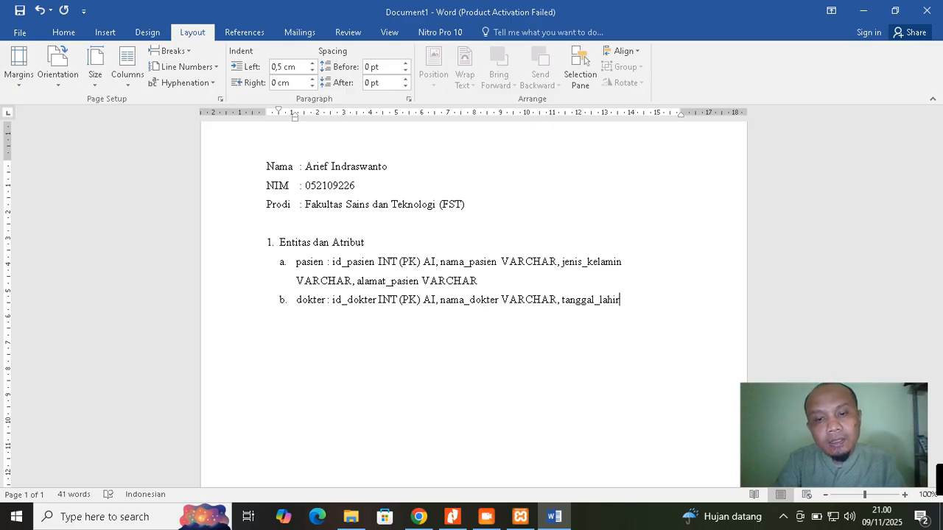
{"action": "type", "text": " DATE"}
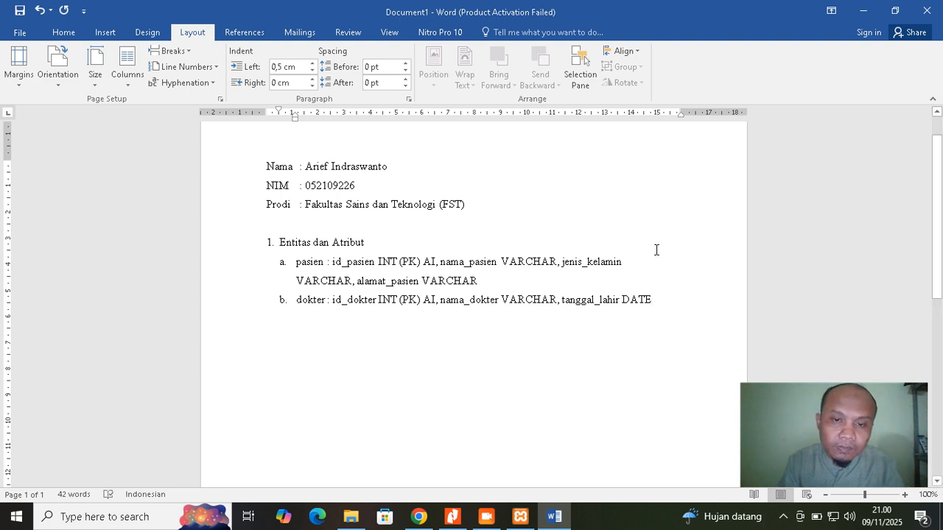
{"action": "type", "text": ", "}
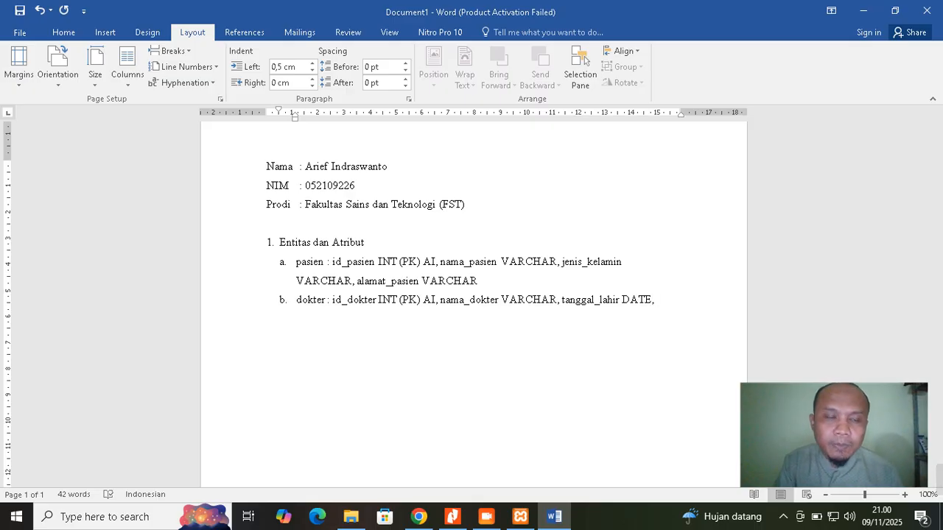
{"action": "type", "text": "speas"}
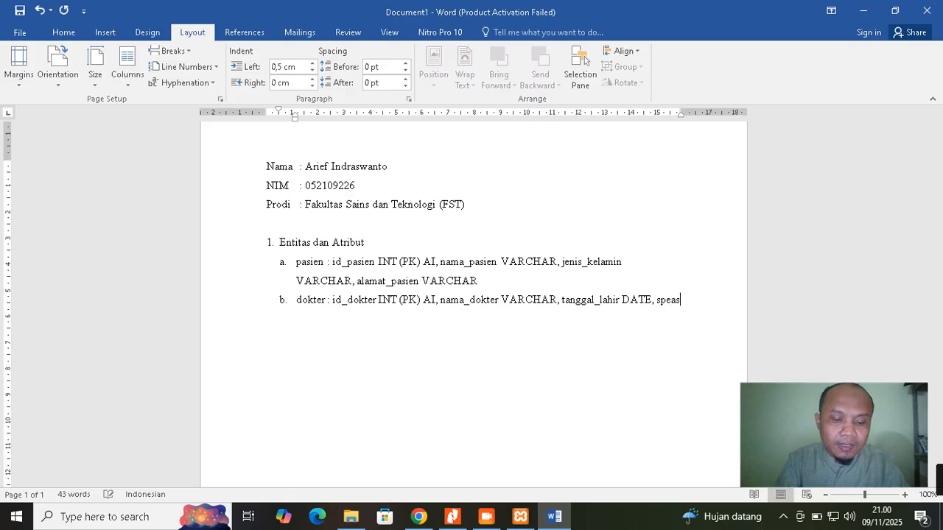
{"action": "type", "text": "ili"}
{"action": "key", "text": "BackSpace"}
{"action": "key", "text": "BackSpace"}
{"action": "key", "text": "BackSpace"}
{"action": "key", "text": "BackSpace"}
{"action": "key", "text": "BackSpace"}
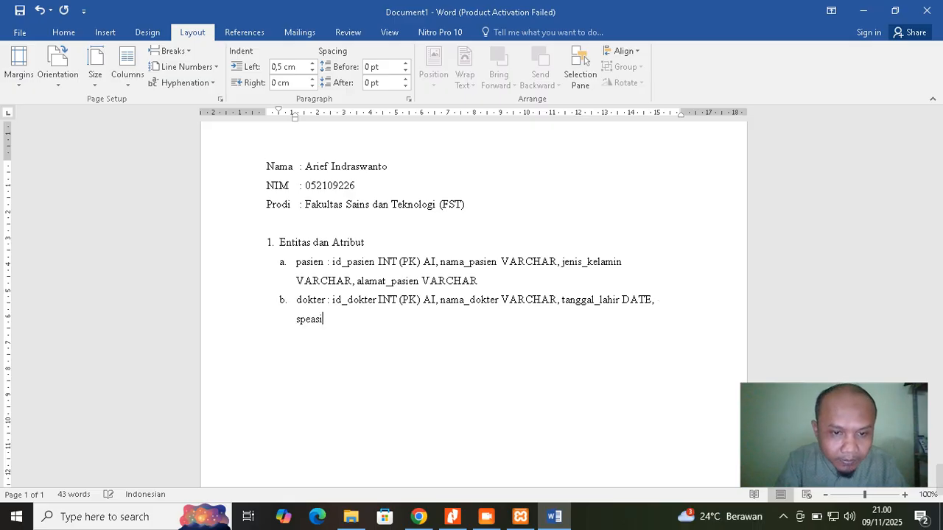
{"action": "type", "text": "sialis"}
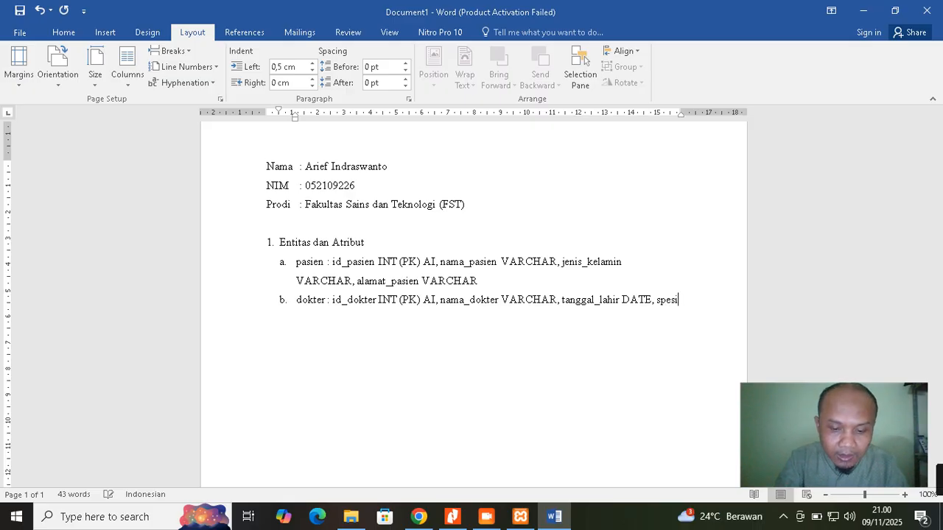
{"action": "type", "text": " VACHAR"}
{"action": "key", "text": "Left"}
Add no_hp VARCHAR, alamat_dokter VARCHAR and waktu_kerja VARCHAR to the dokter entry, ending with a period
{"action": "type", "text": "R,"}
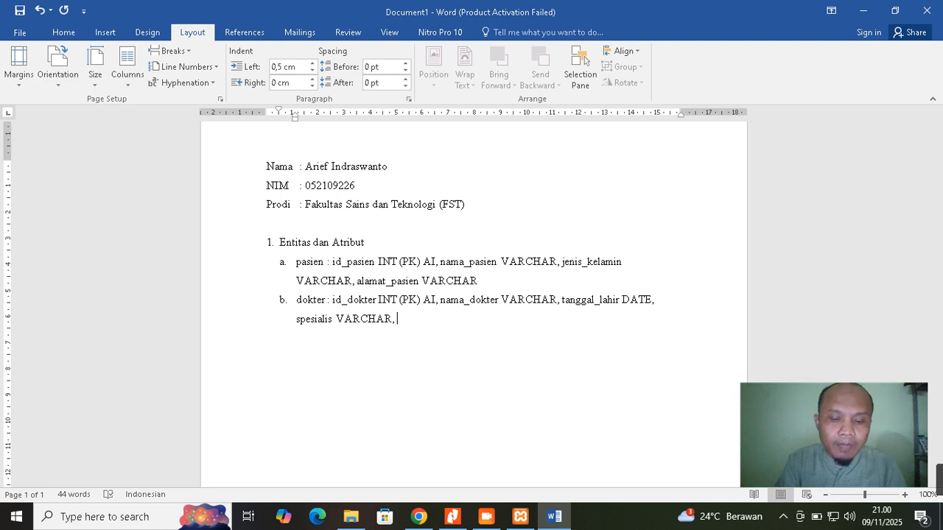
{"action": "type", "text": "no_hp"}
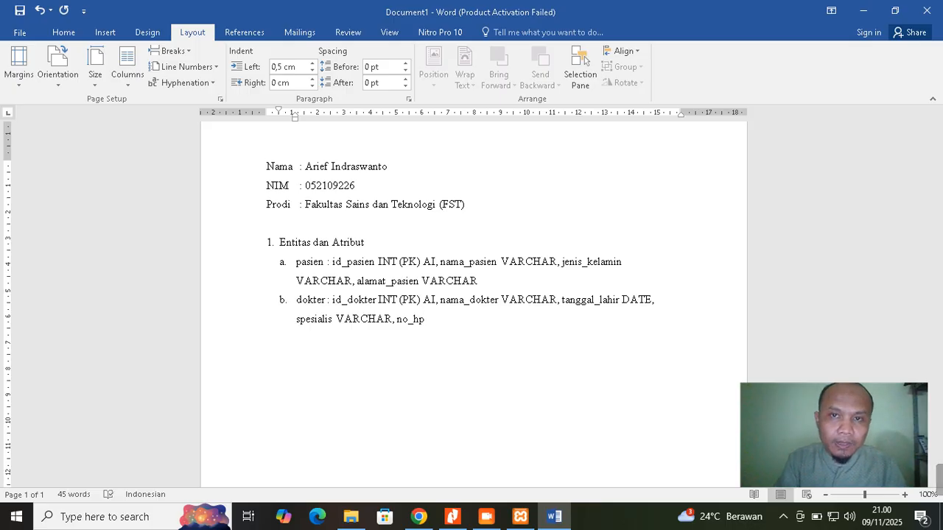
{"action": "type", "text": " VARC"}
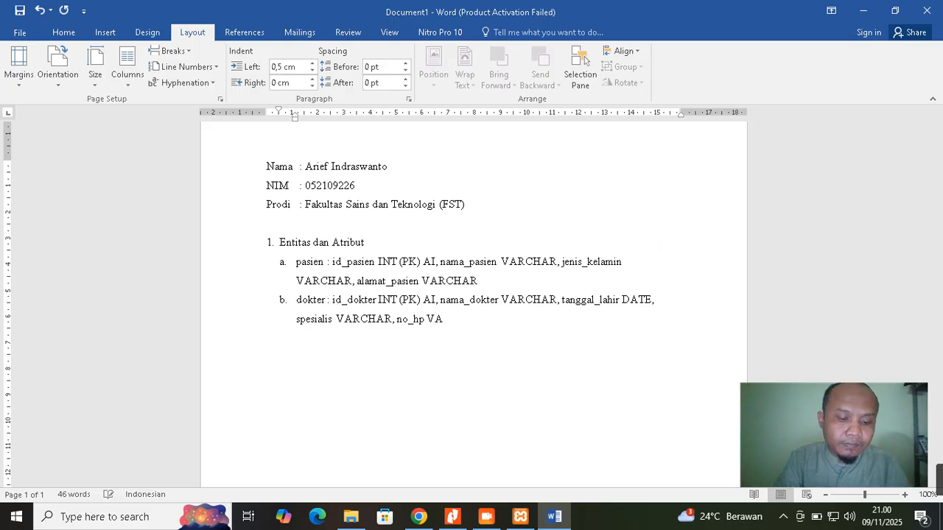
{"action": "type", "text": "HAR,"}
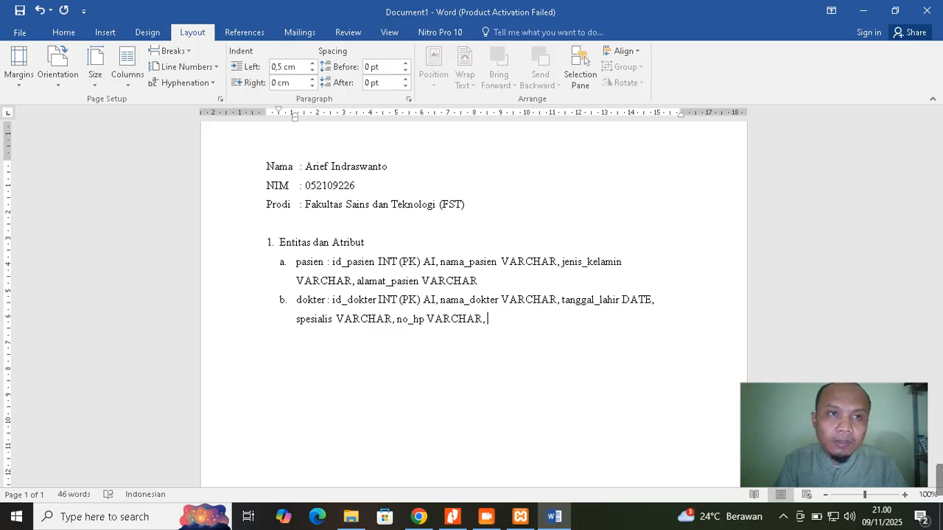
{"action": "type", "text": " alamat"}
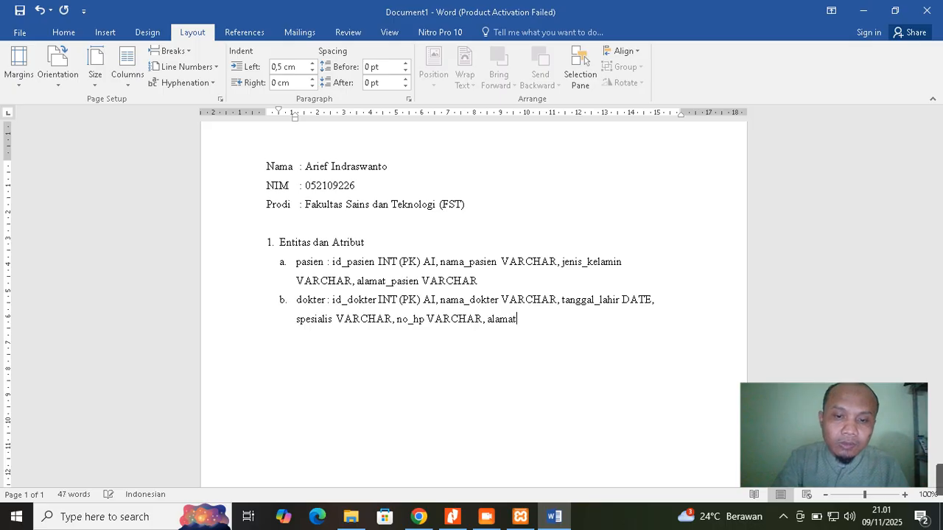
{"action": "type", "text": "_dokter VARCHAR"}
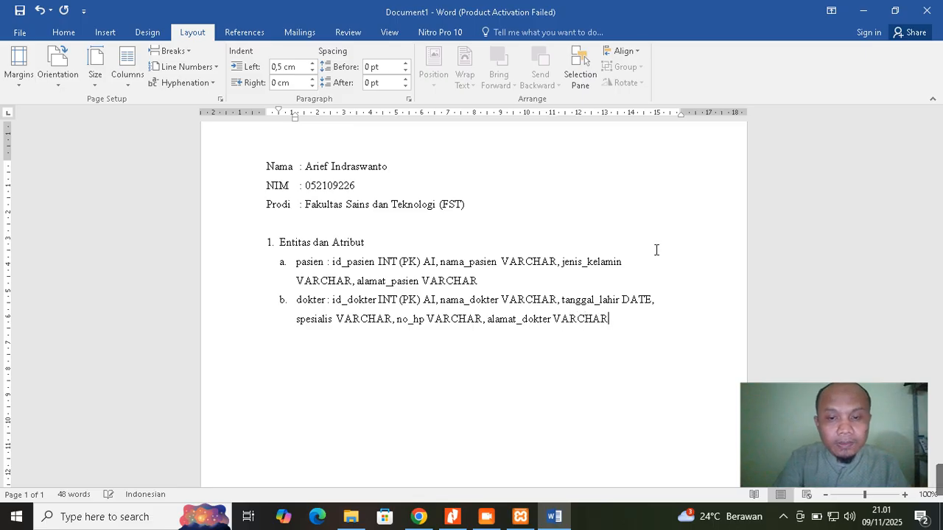
{"action": "type", "text": ", "}
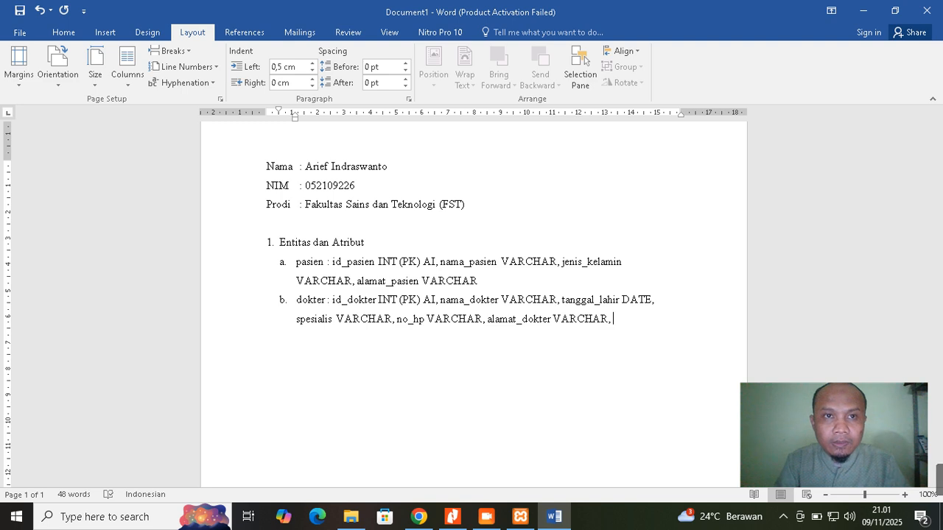
{"action": "type", "text": "waktu"}
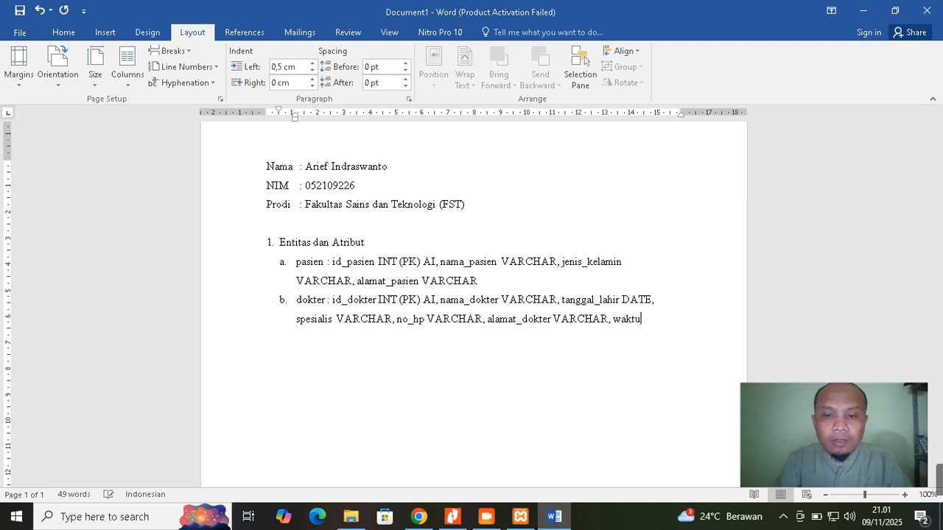
{"action": "type", "text": "_"}
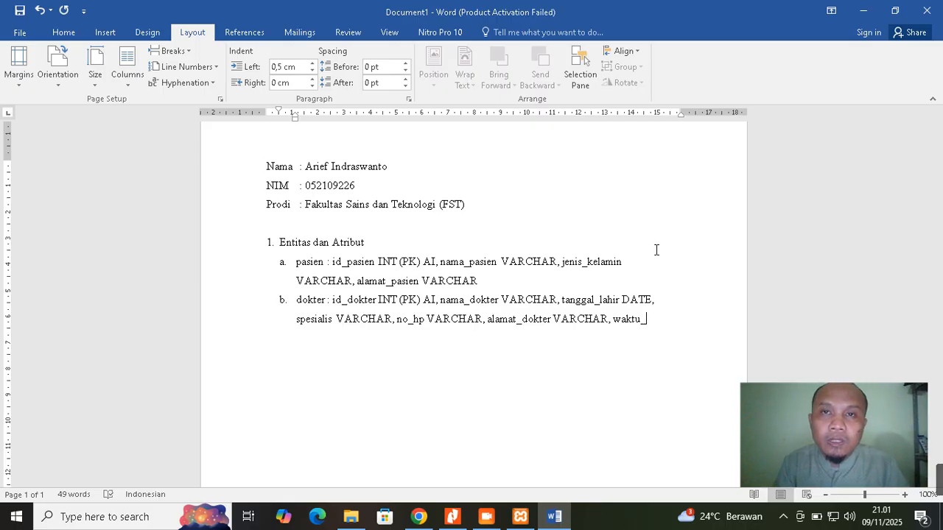
{"action": "type", "text": "kerja"}
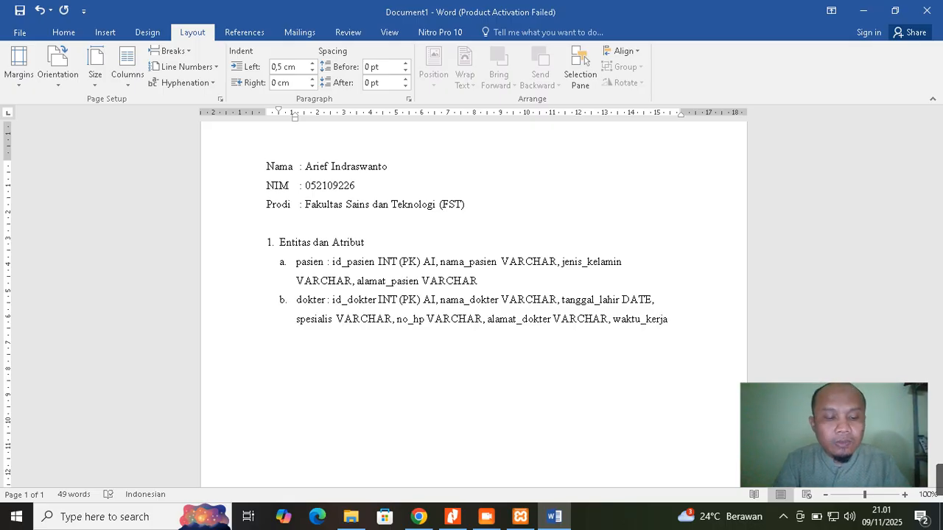
{"action": "type", "text": " VAR"}
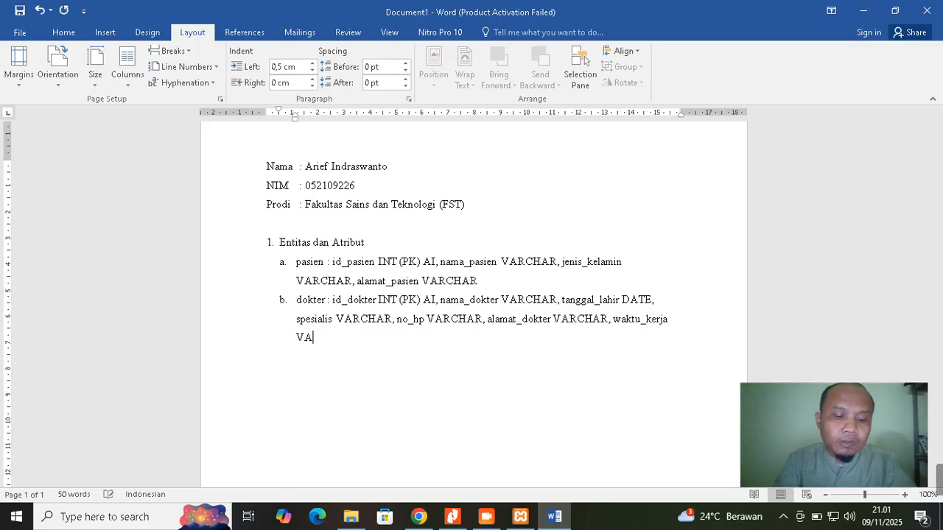
{"action": "type", "text": "CHAR"}
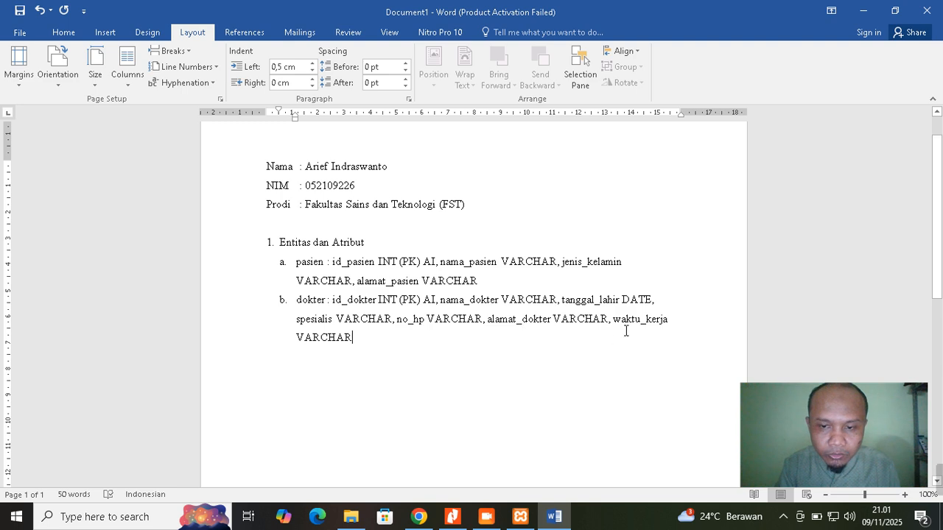
{"action": "type", "text": "."}
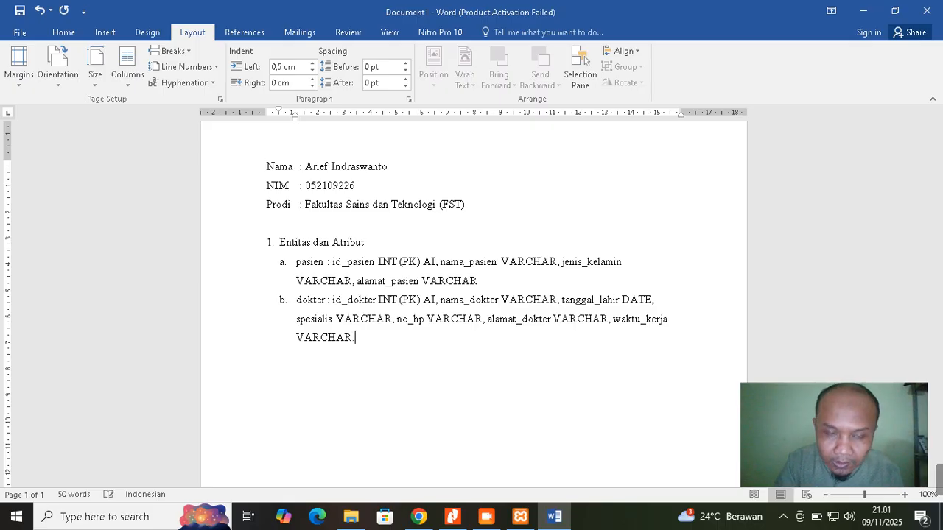
Start item c reading 'Administrator : id_admin INT (PK) AI'
{"action": "key", "text": "Return"}
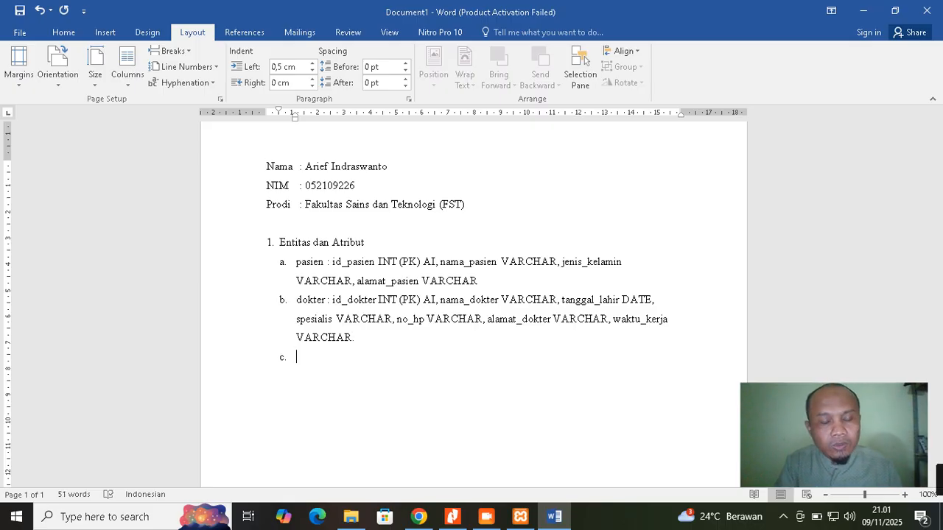
{"action": "type", "text": "ad"}
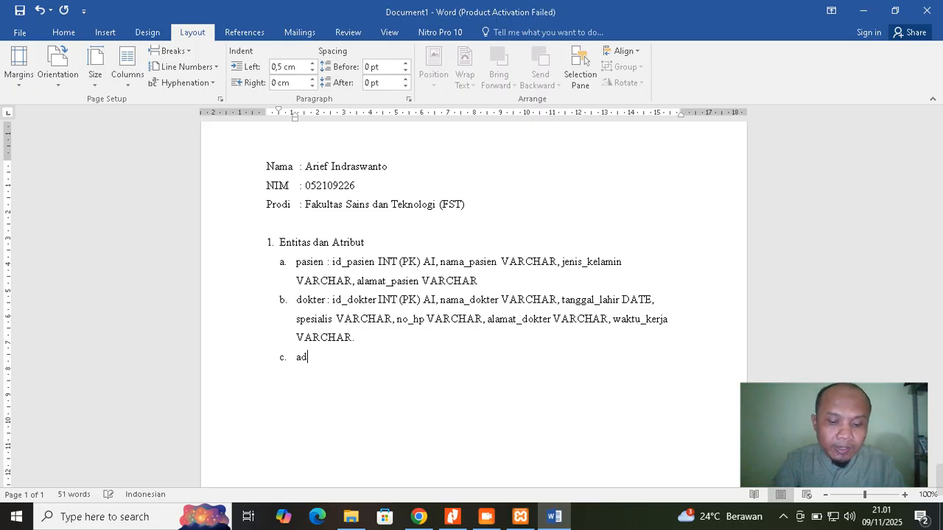
{"action": "type", "text": "ministraror"}
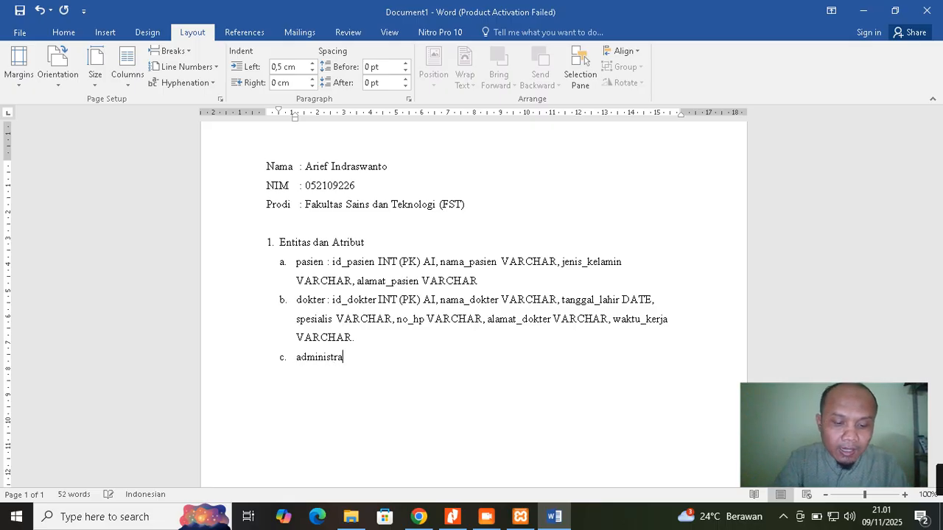
{"action": "key", "text": "BackSpace"}
{"action": "key", "text": "BackSpace"}
{"action": "key", "text": "BackSpace"}
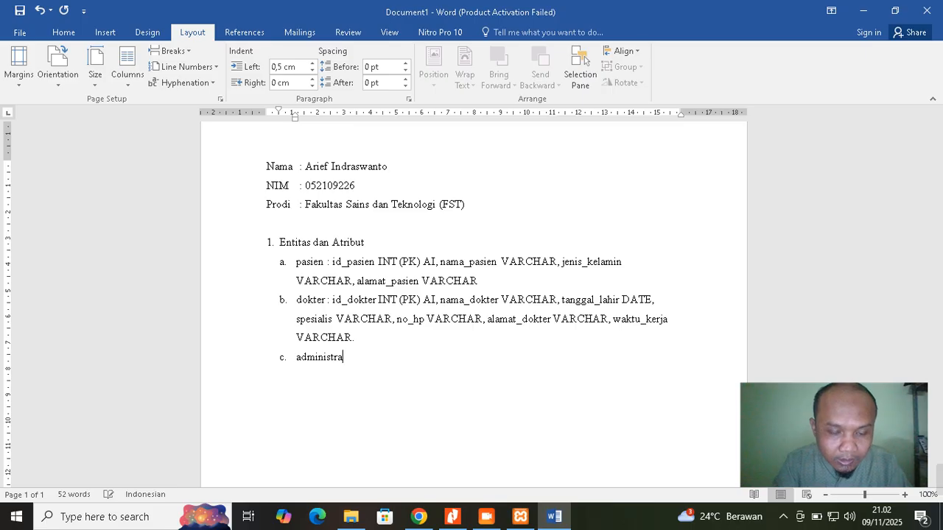
{"action": "type", "text": "tor"}
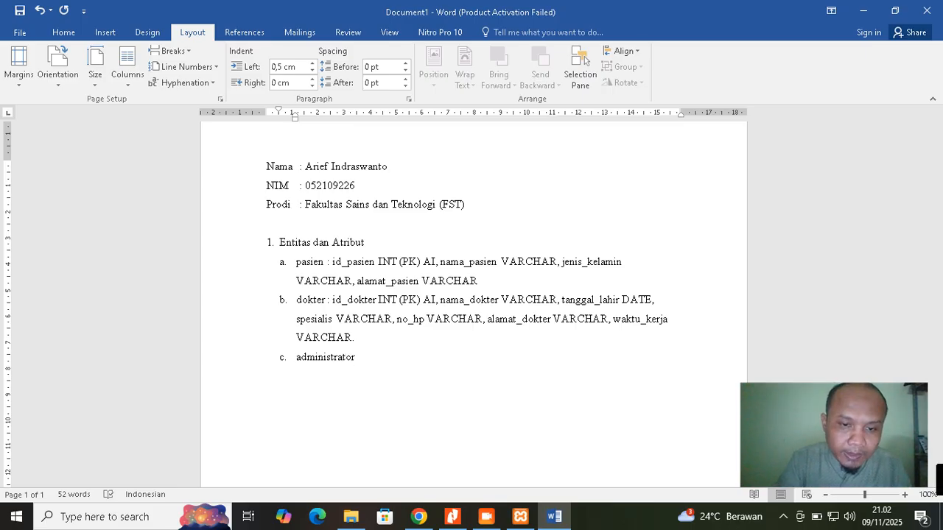
{"action": "type", "text": " :"}
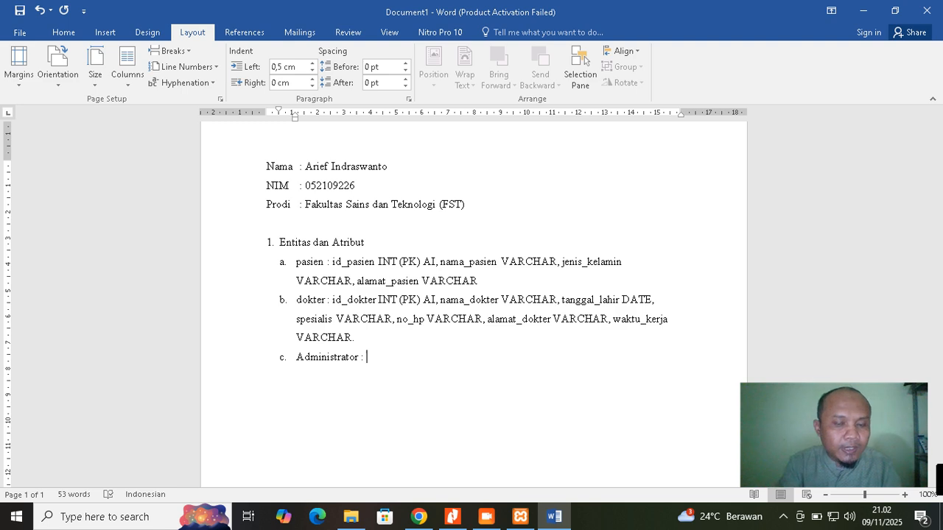
{"action": "type", "text": "i"}
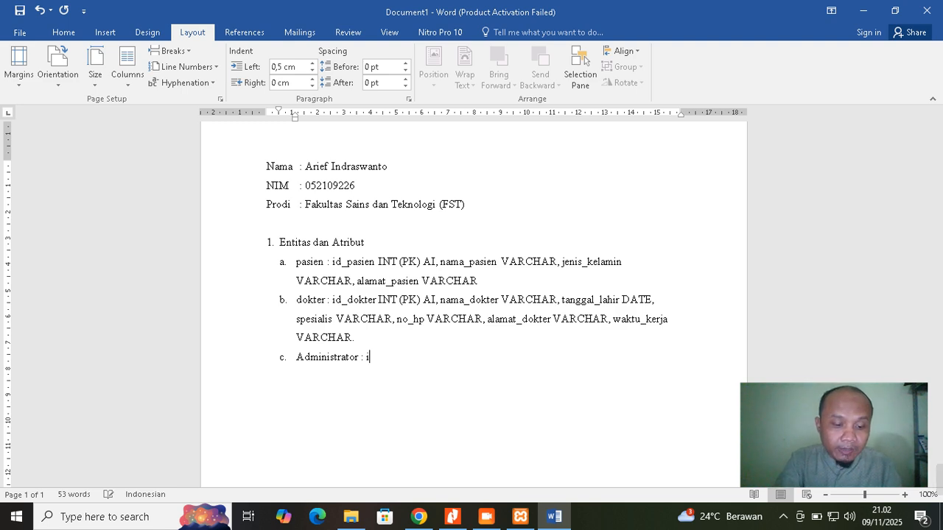
{"action": "type", "text": "d_admin"}
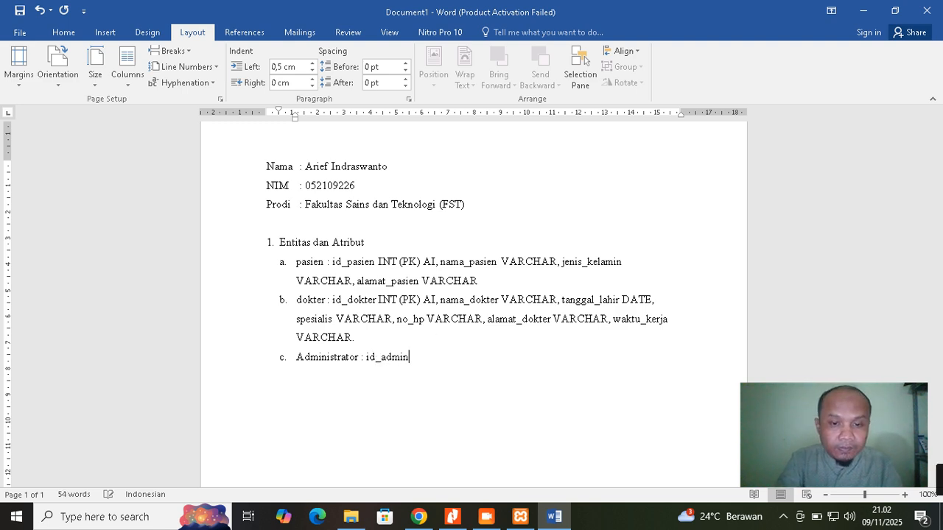
{"action": "type", "text": " IN"}
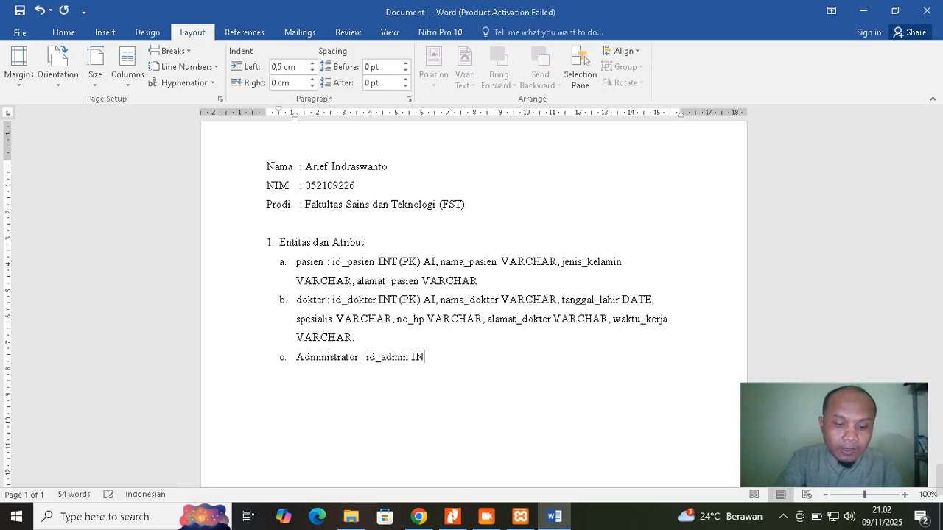
{"action": "type", "text": "T (P"}
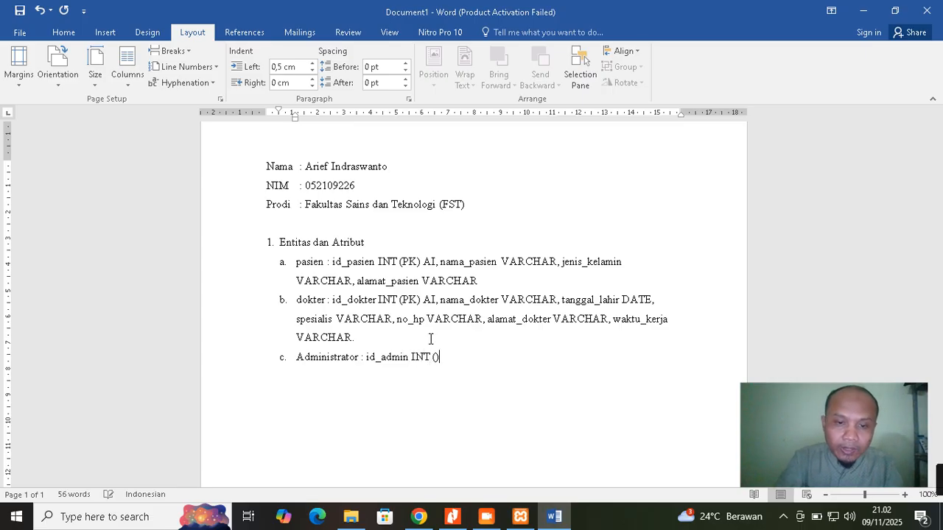
{"action": "type", "text": "K) "}
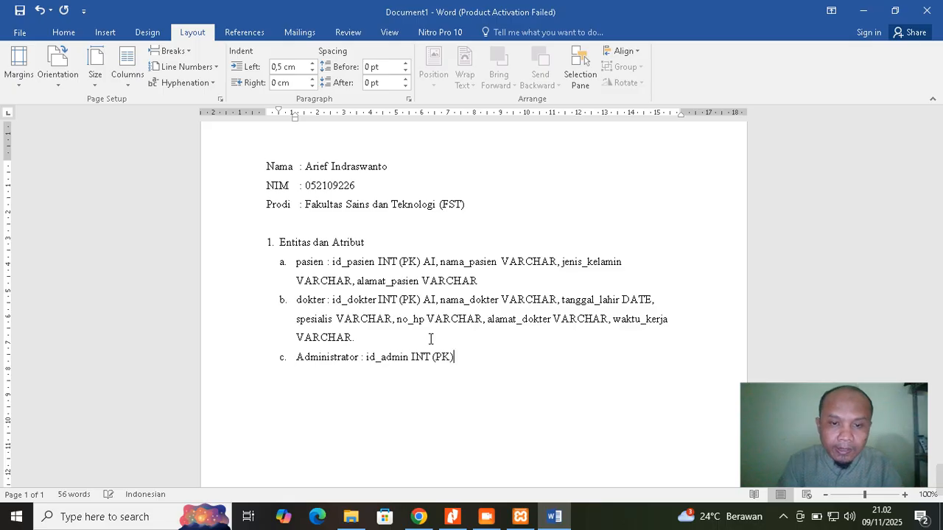
{"action": "type", "text": "AI"}
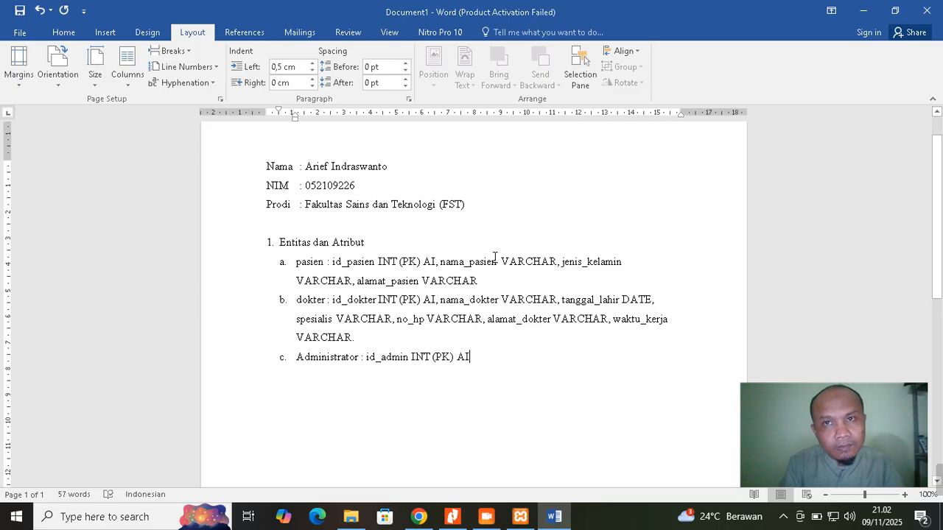
Change AI to A_I in the pasien, dokter and Administrator entries
{"action": "left_click", "coordinate": [431, 262]}
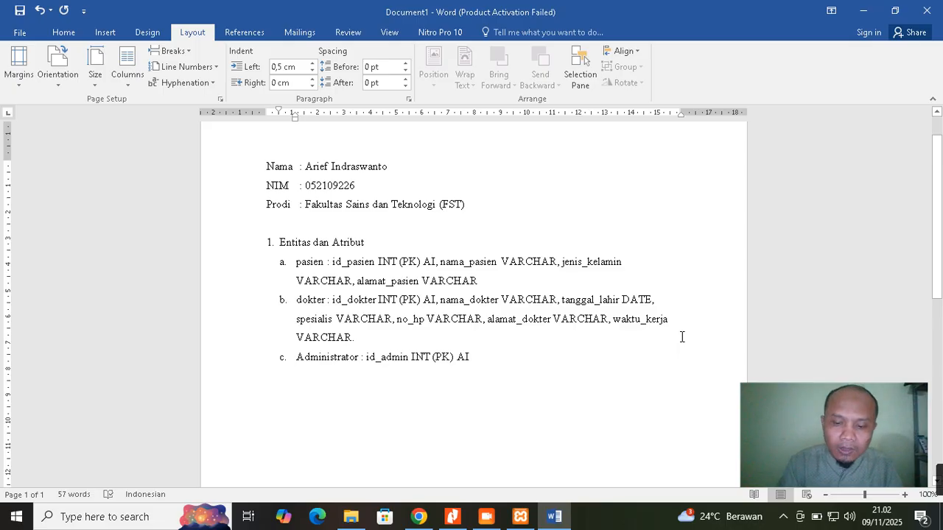
{"action": "type", "text": "_"}
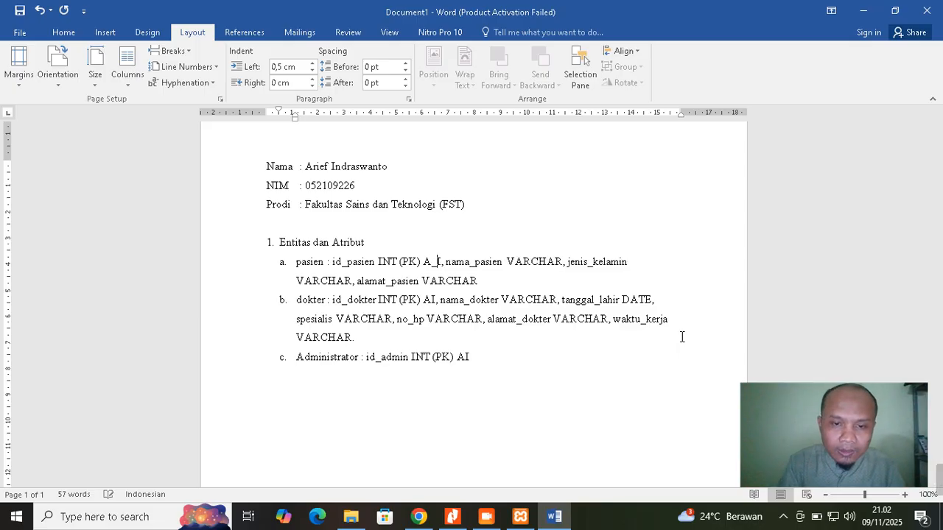
{"action": "left_click", "coordinate": [433, 299]}
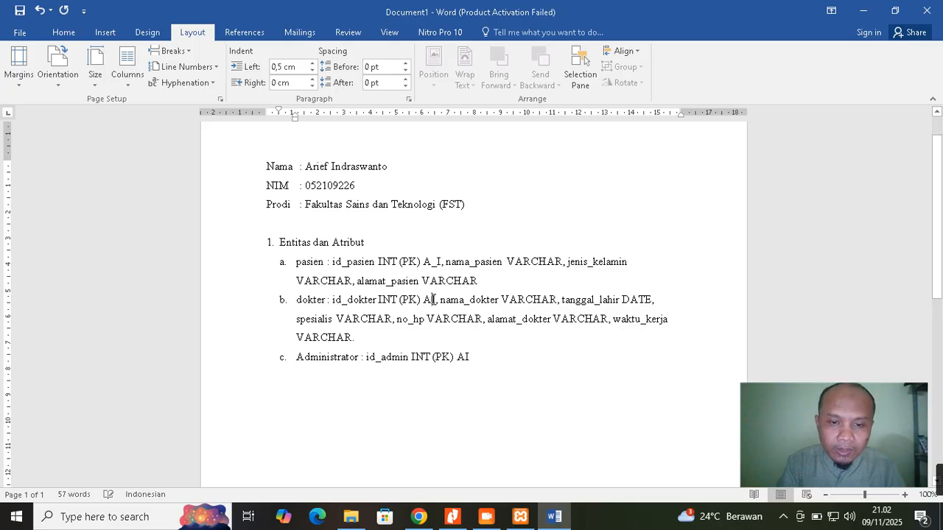
{"action": "type", "text": "_"}
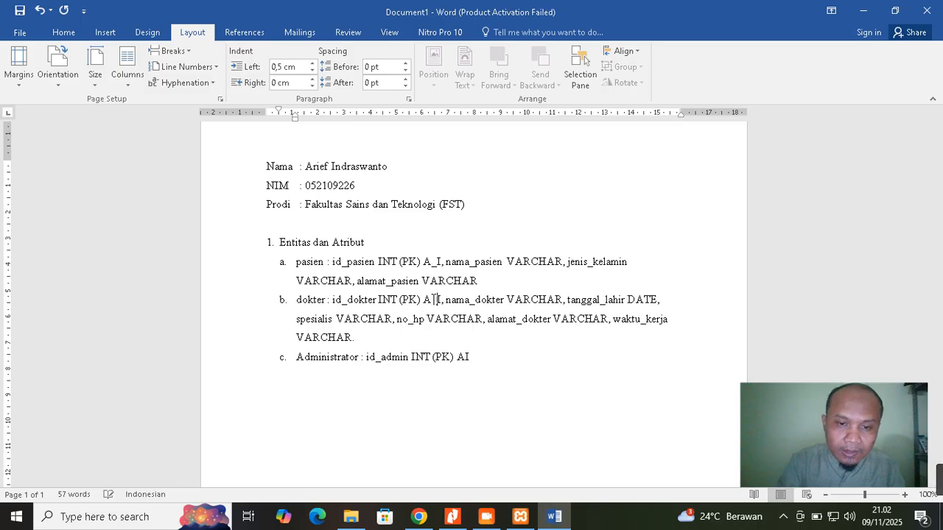
{"action": "left_click", "coordinate": [463, 357]}
{"action": "type", "text": "_I"}
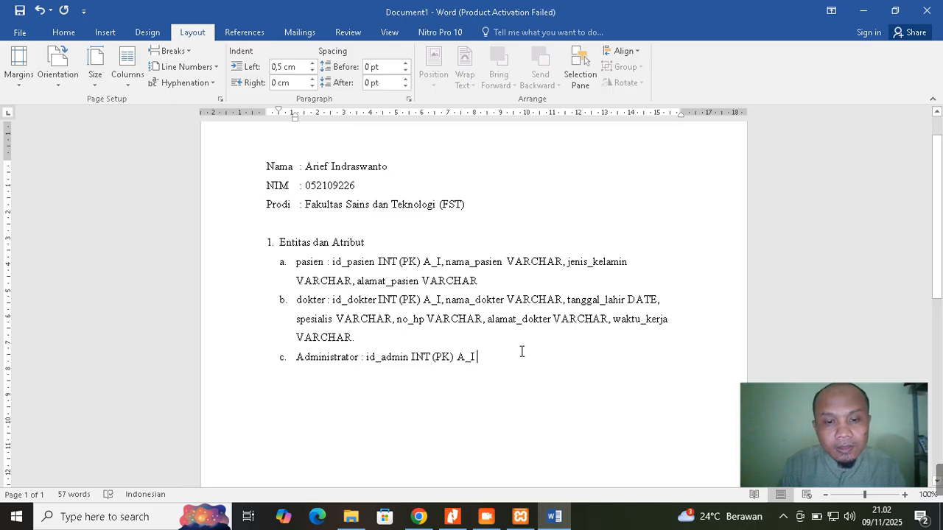
Add nama_admin VARCHAR and waktu_jaga VARCHAR to the Administrator entry, ending with a period
{"action": "type", "text": ","}
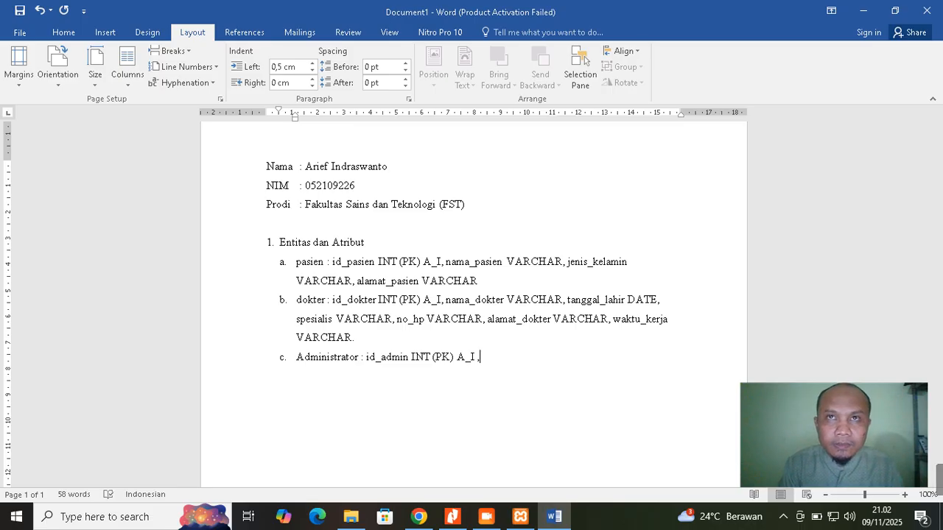
{"action": "type", "text": "nama"}
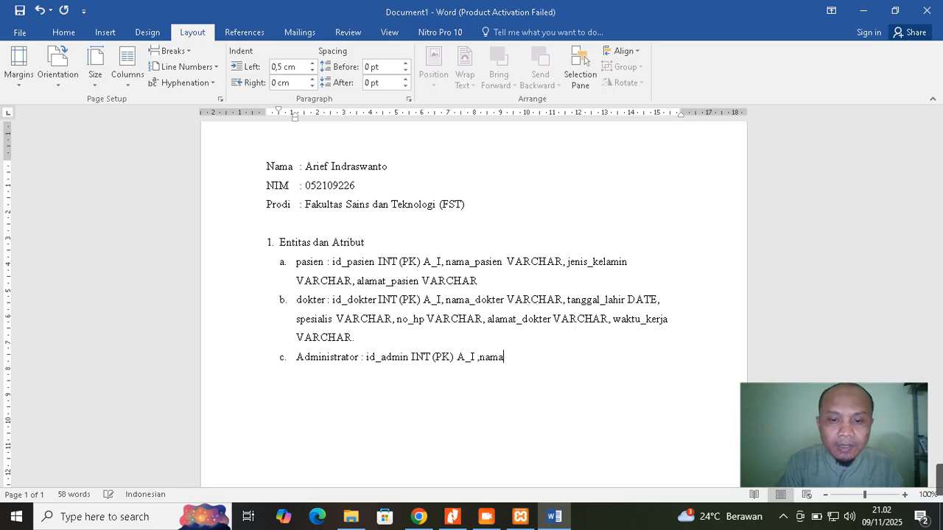
{"action": "key", "text": "Left"}
{"action": "key", "text": "Left"}
{"action": "key", "text": "Right"}
{"action": "key", "text": "Right"}
{"action": "key", "text": "Right"}
{"action": "key", "text": "Right"}
{"action": "type", "text": "_admin"}
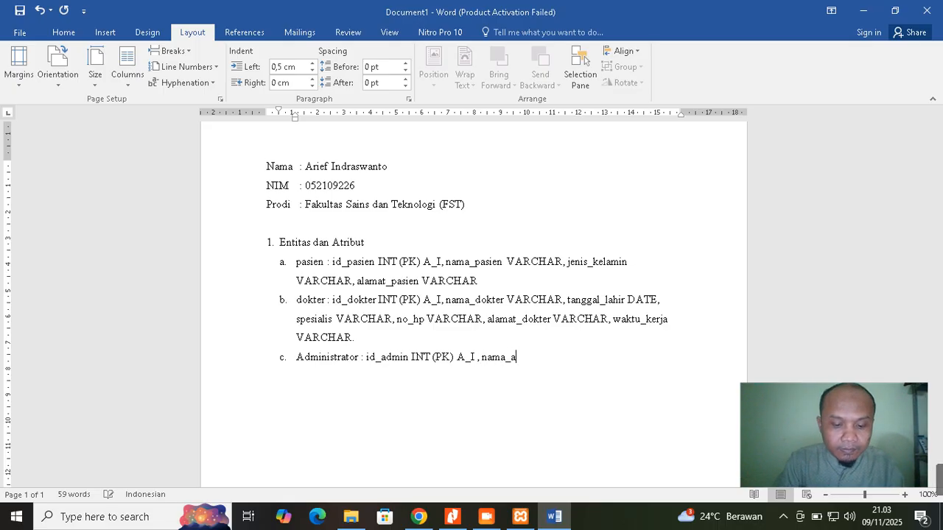
{"action": "type", "text": " VA"}
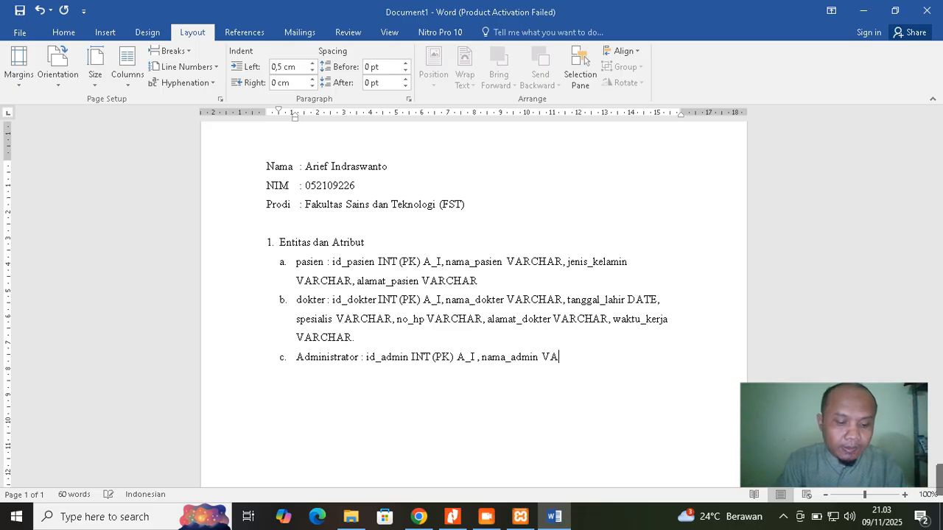
{"action": "type", "text": "RCHAR"}
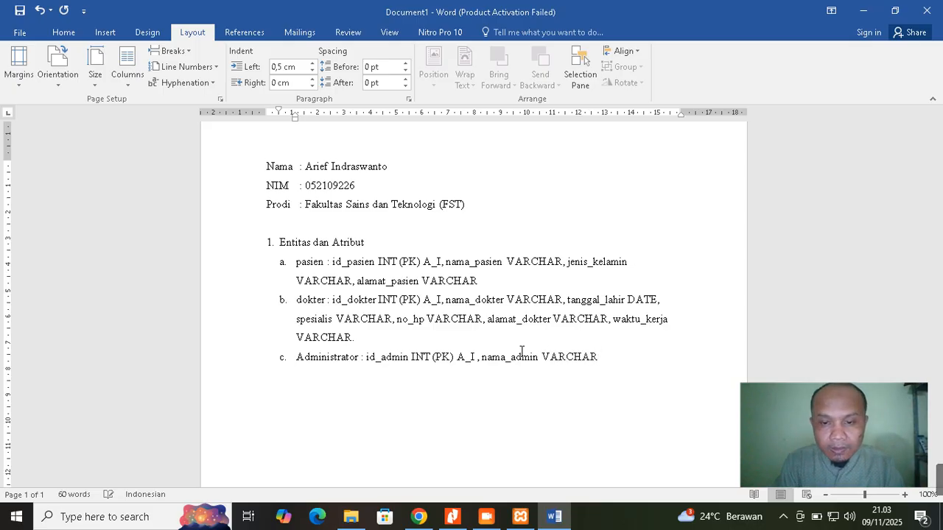
{"action": "type", "text": ", "}
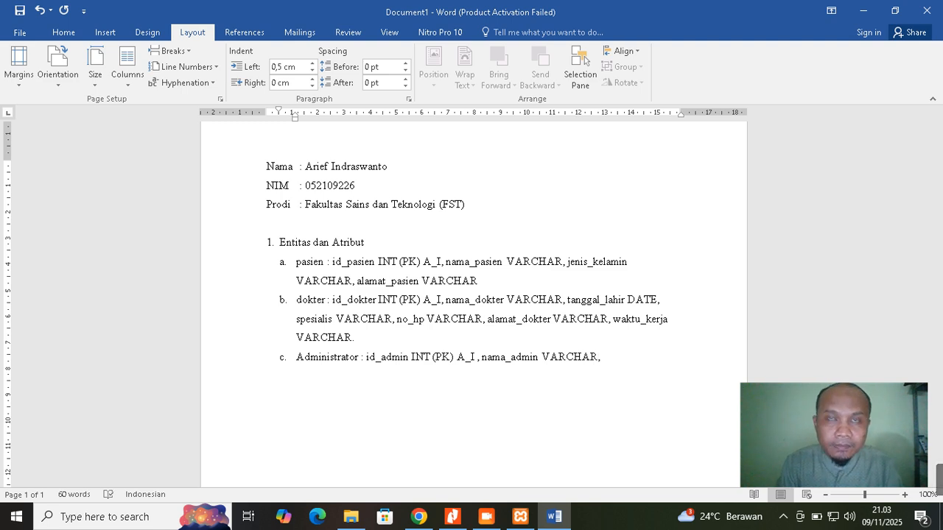
{"action": "type", "text": "waktu"}
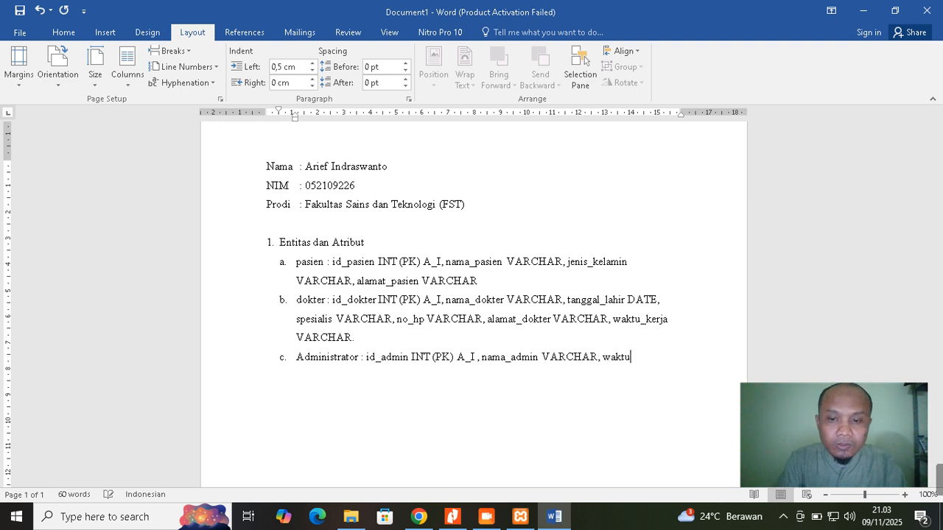
{"action": "type", "text": "_jaga"}
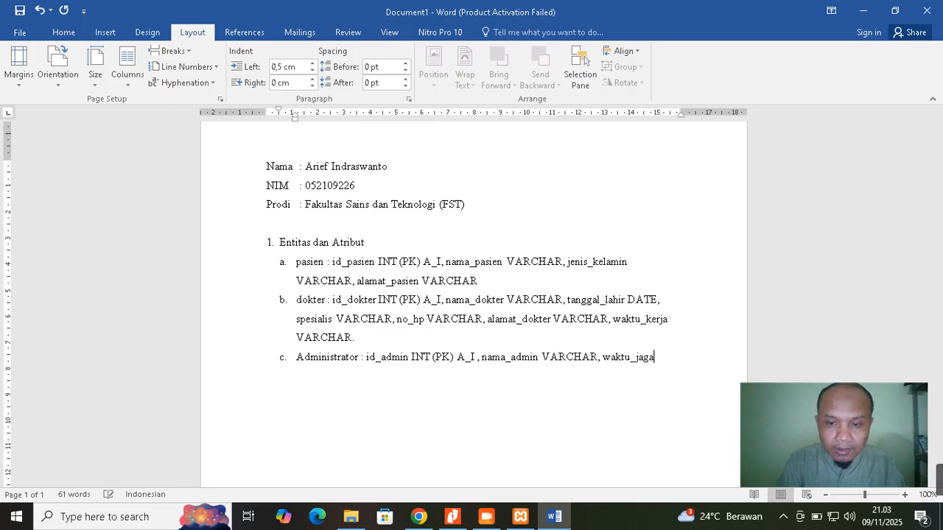
{"action": "type", "text": " VARCHAR"}
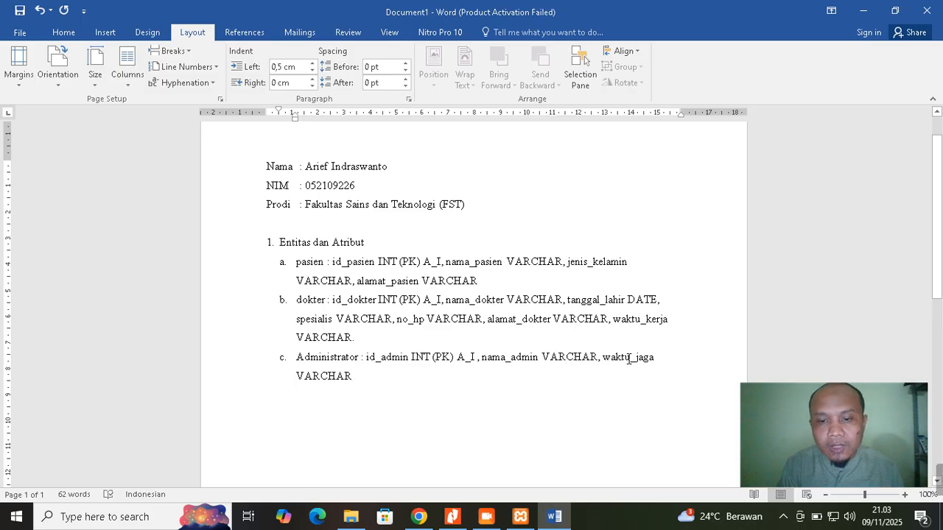
{"action": "type", "text": "."}
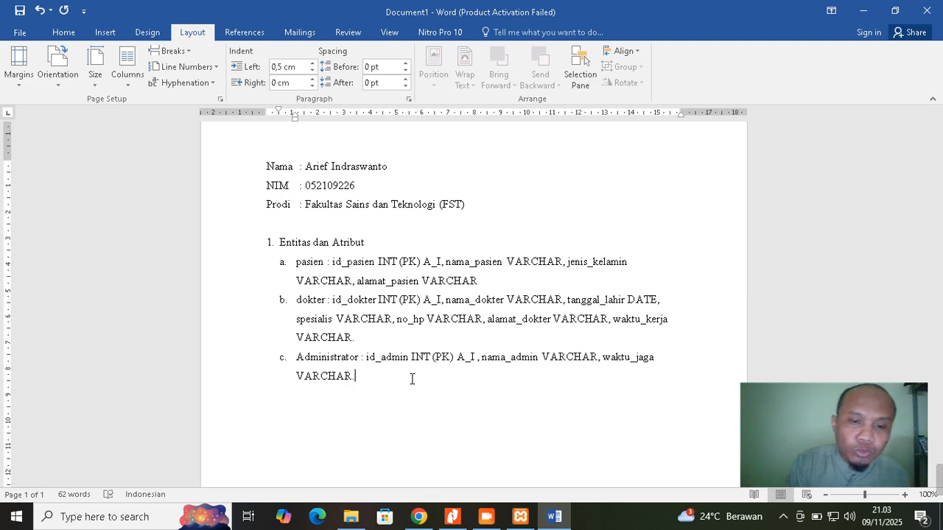
Add list item d named 'daftar', correcting the auto-capitalised D to lowercase
{"action": "key", "text": "Return"}
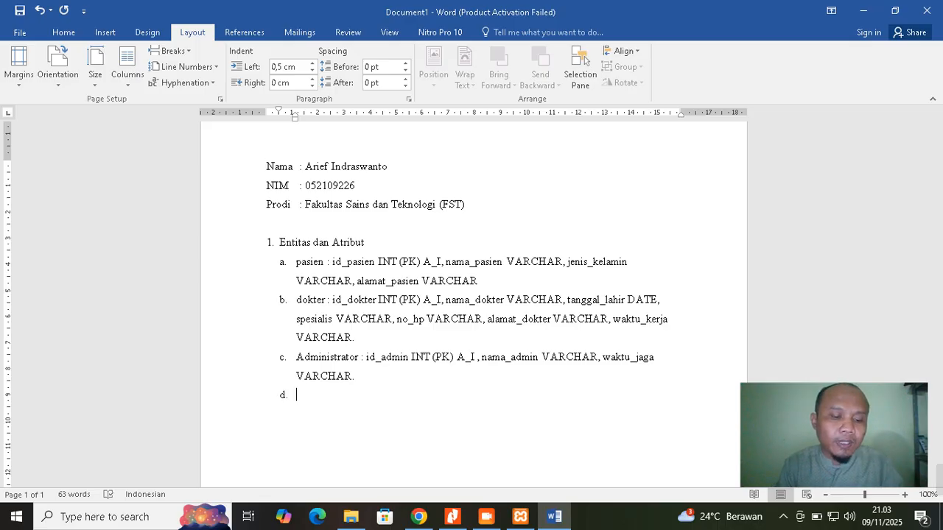
{"action": "type", "text": "daftar"}
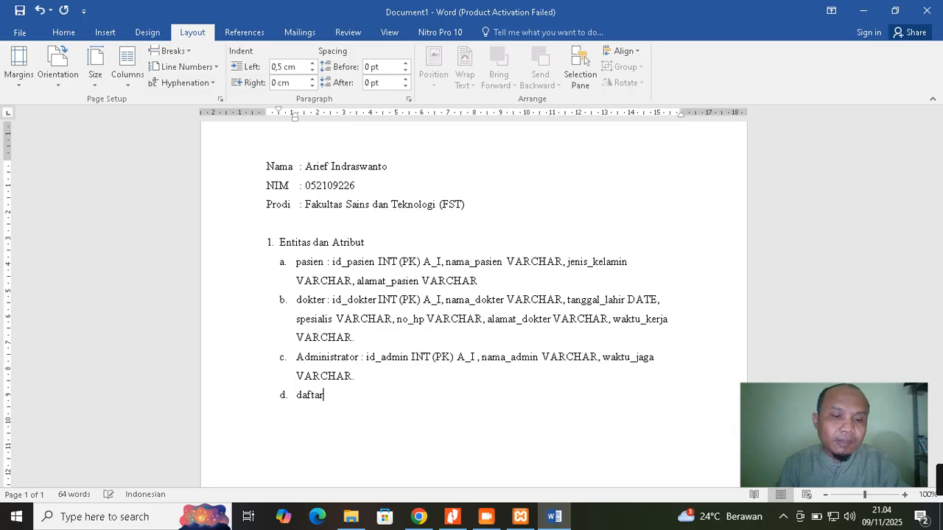
{"action": "key", "text": "BackSpace"}
{"action": "key", "text": "Left"}
{"action": "key", "text": "Left"}
{"action": "key", "text": "BackSpace"}
{"action": "type", "text": "d"}
{"action": "key", "text": "Right"}
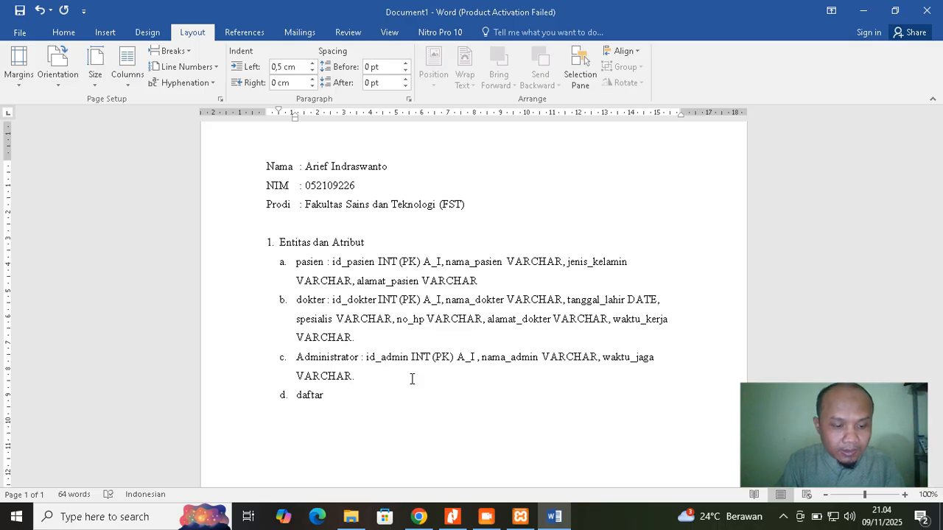
List daftar's attributes: id_daftar INT (PK) A_I, id_admin INT (FK), id_pasien INT (FK)
{"action": "type", "text": ": "}
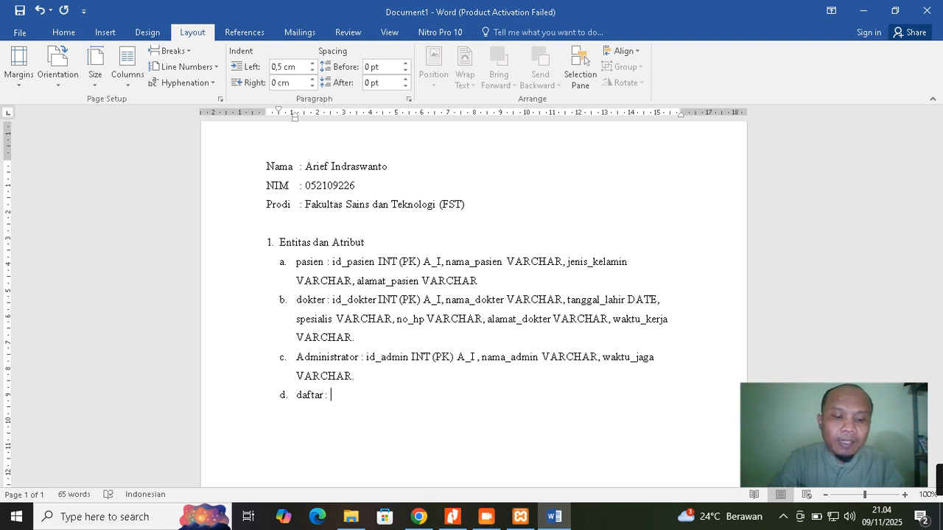
{"action": "type", "text": "id_daftar"}
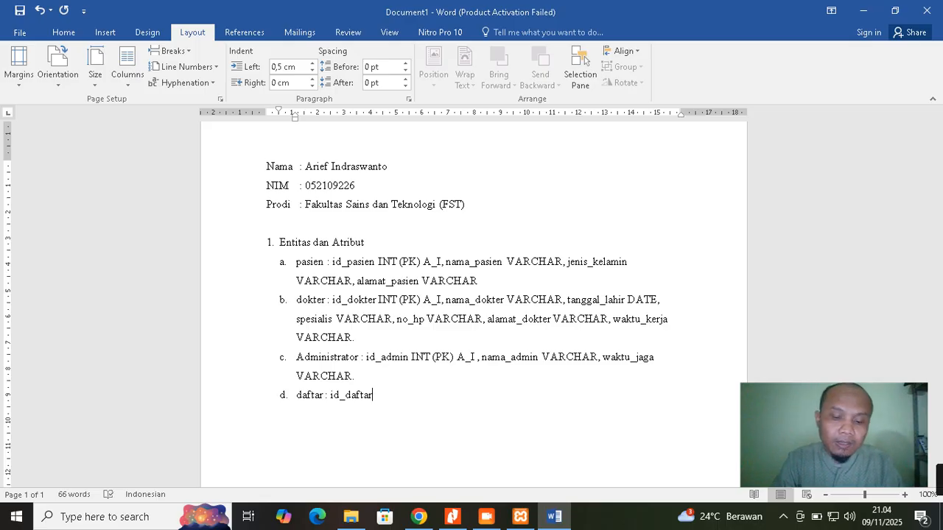
{"action": "type", "text": " INT"}
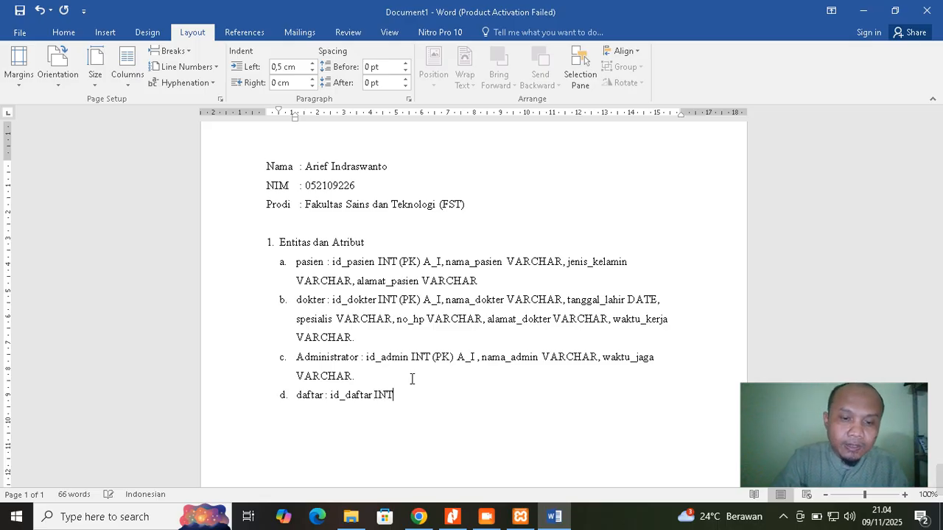
{"action": "type", "text": " ()"}
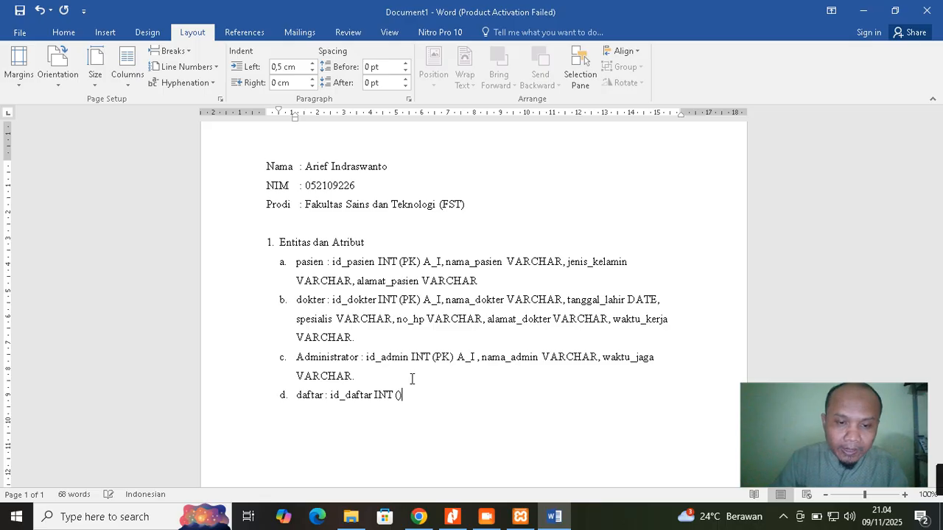
{"action": "type", "text": "PK"}
{"action": "type", "text": " A_I"}
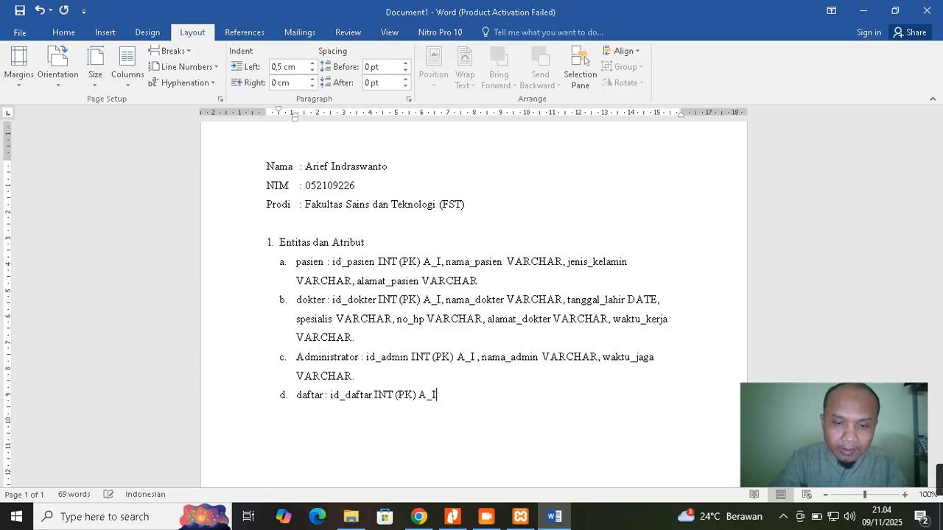
{"action": "type", "text": ","}
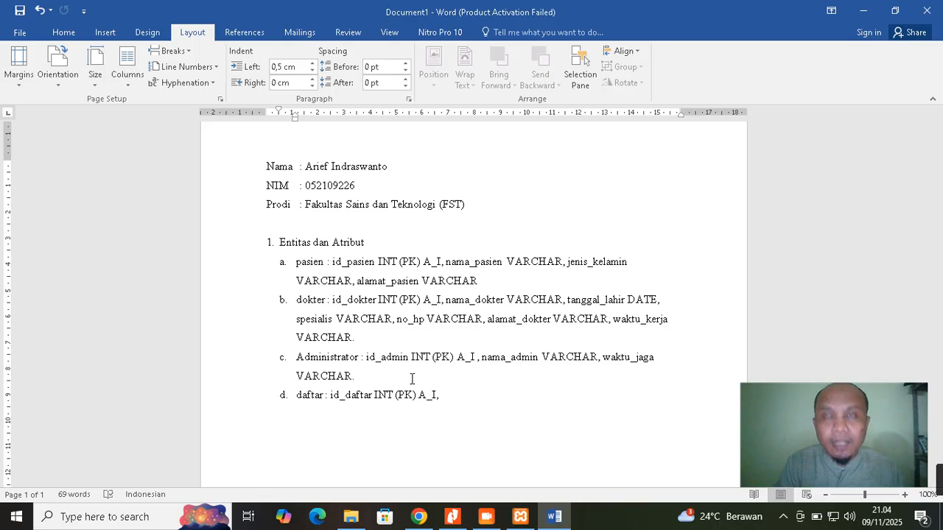
{"action": "type", "text": "id"}
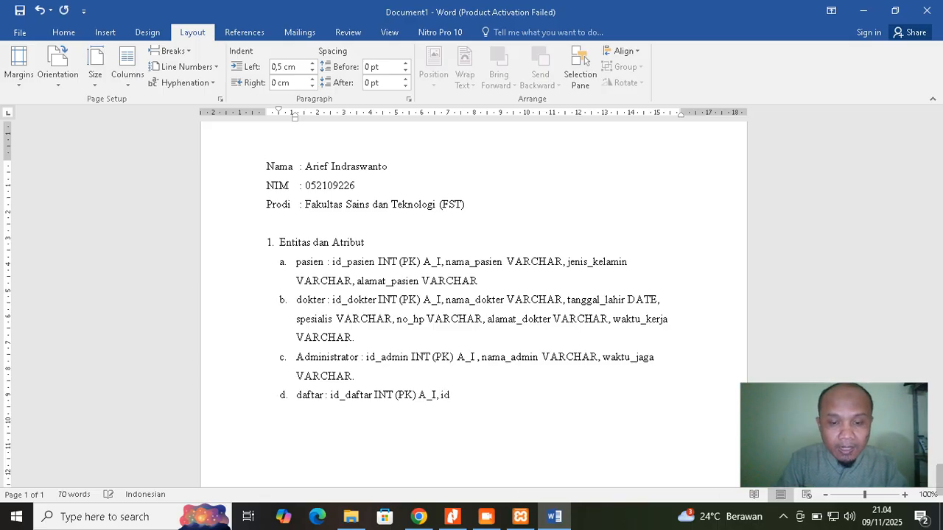
{"action": "type", "text": "_admin"}
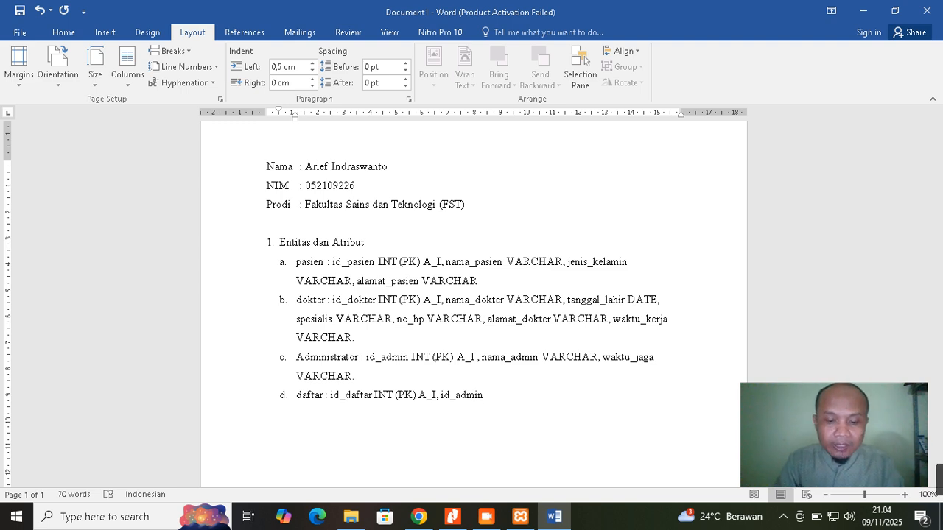
{"action": "type", "text": "INT"}
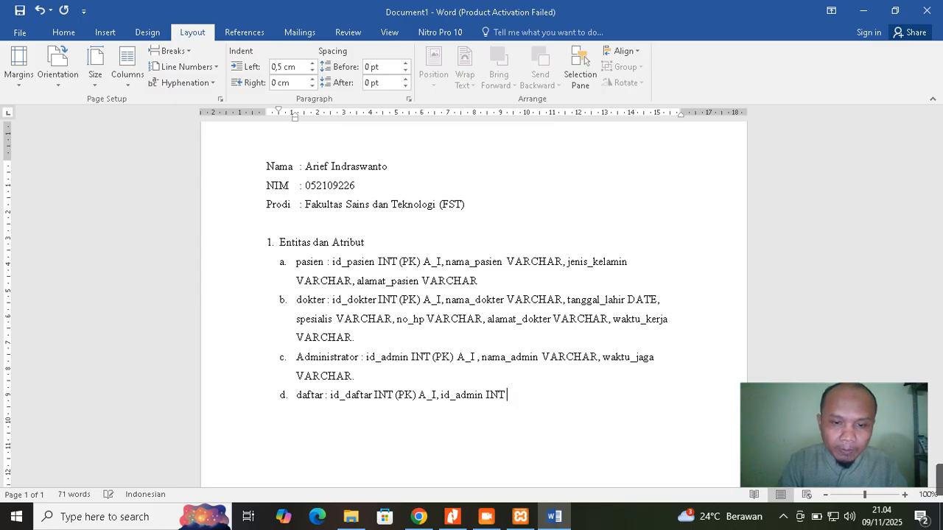
{"action": "type", "text": "()"}
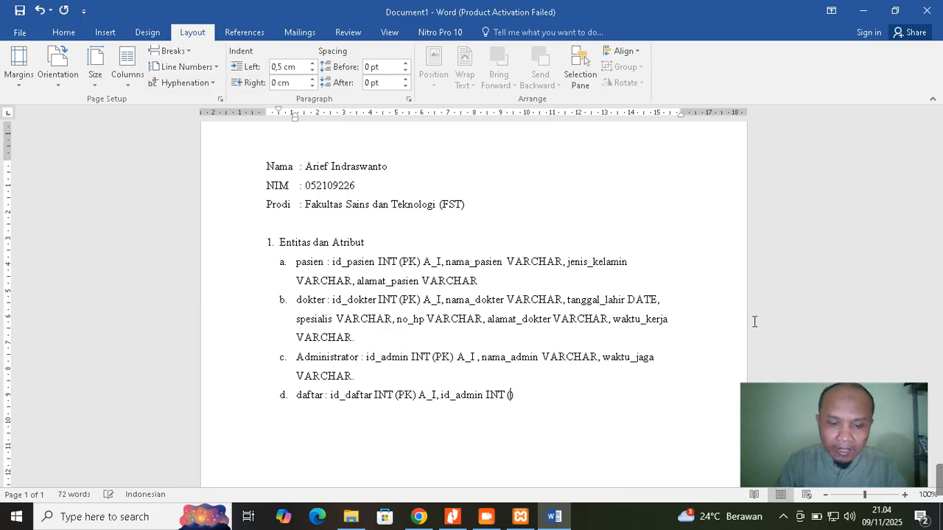
{"action": "type", "text": "FK"}
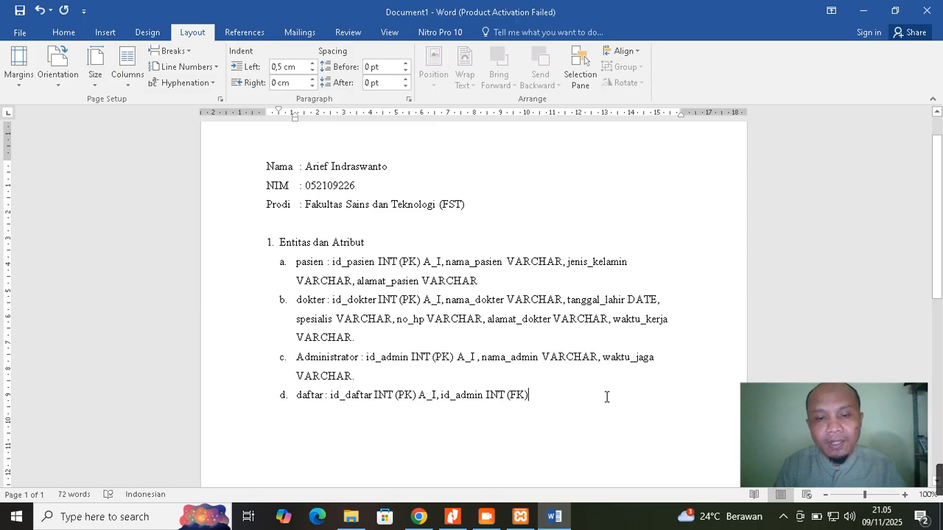
{"action": "type", "text": ", "}
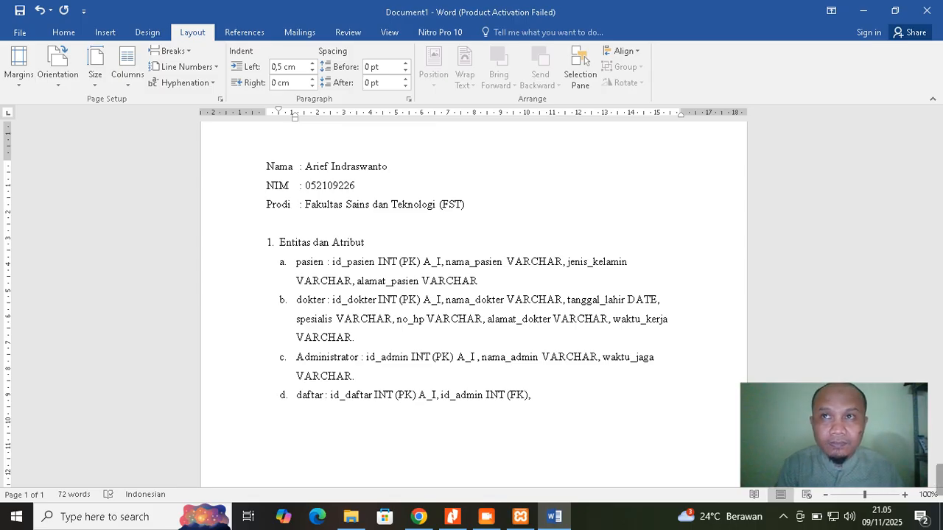
{"action": "type", "text": "id_"}
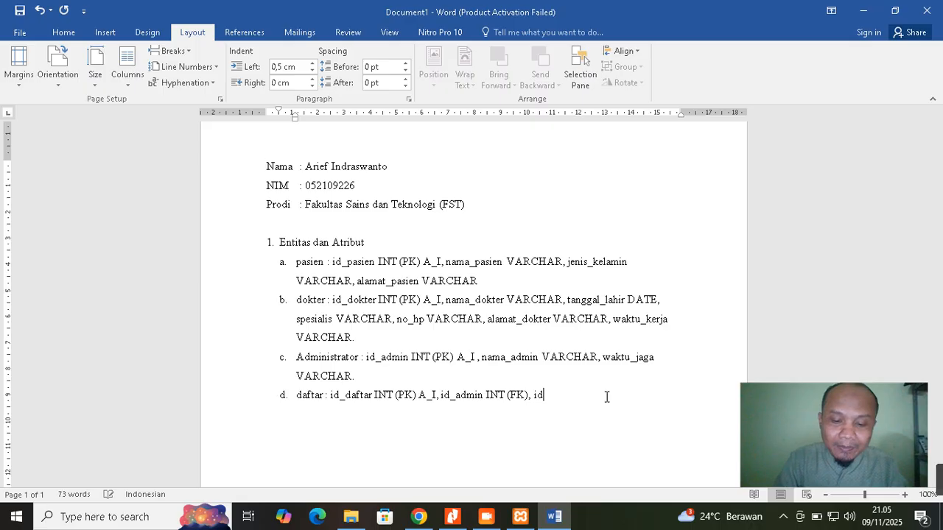
{"action": "type", "text": "pasien"}
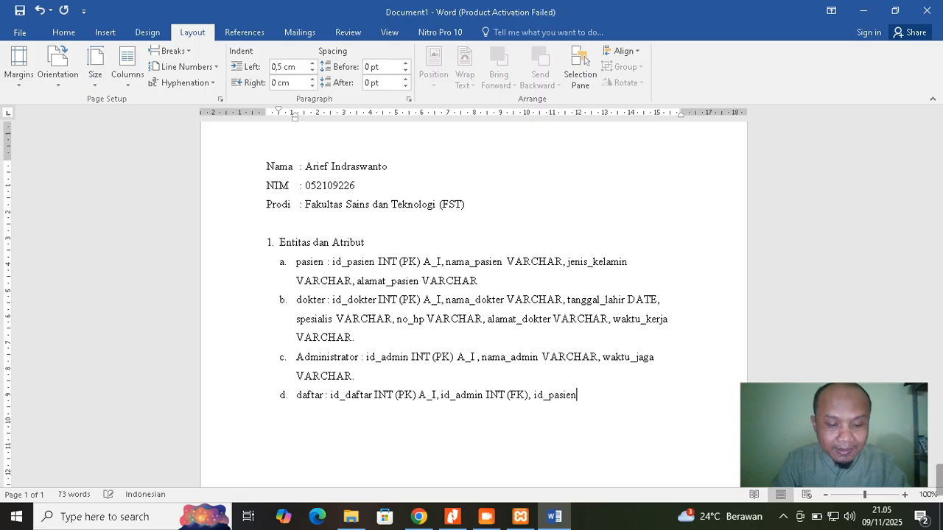
{"action": "type", "text": "t INT"}
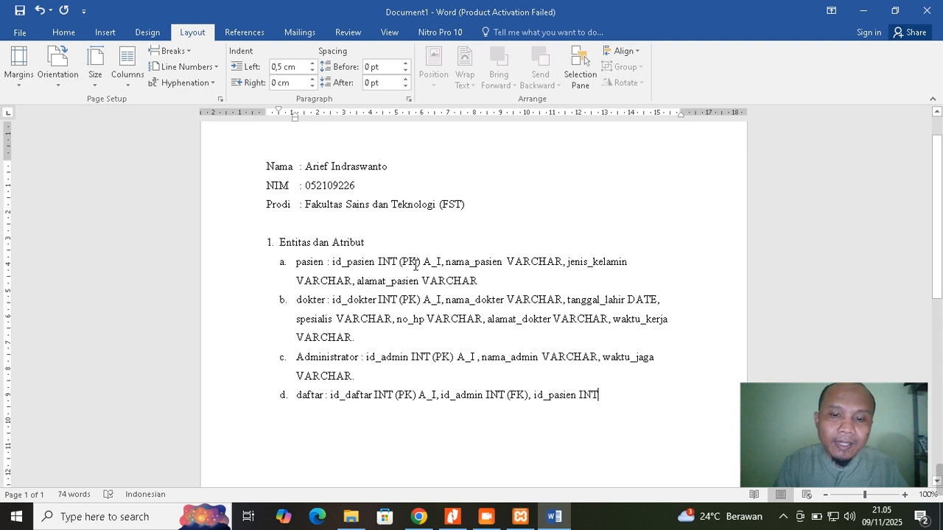
{"action": "type", "text": "()"}
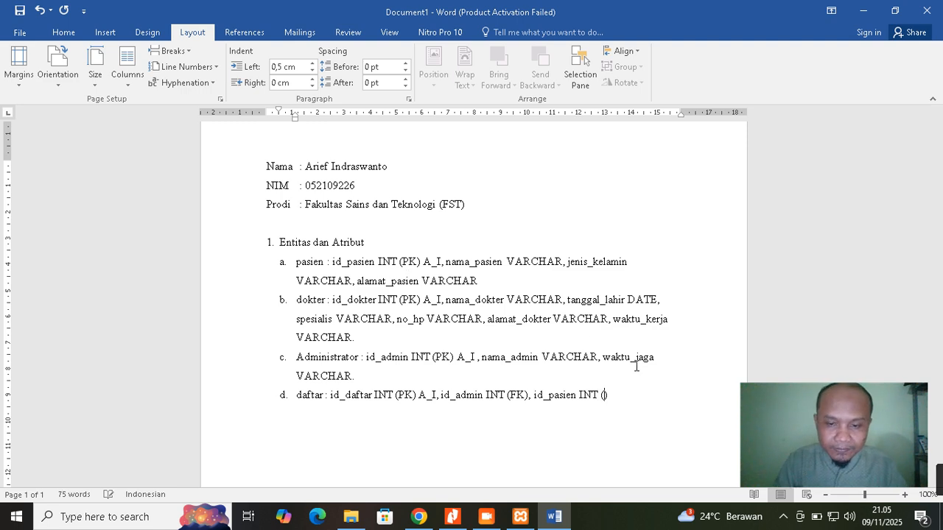
{"action": "type", "text": "FK"}
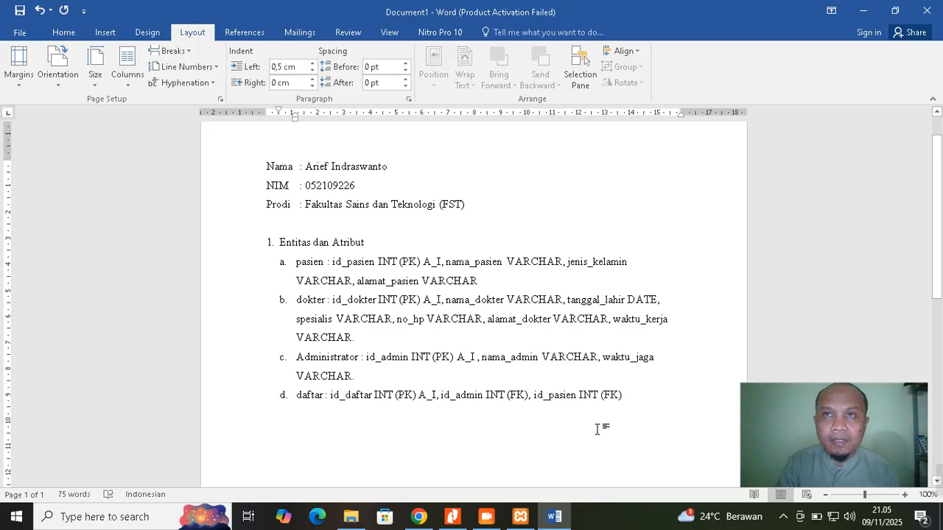
{"action": "key", "text": "Return"}
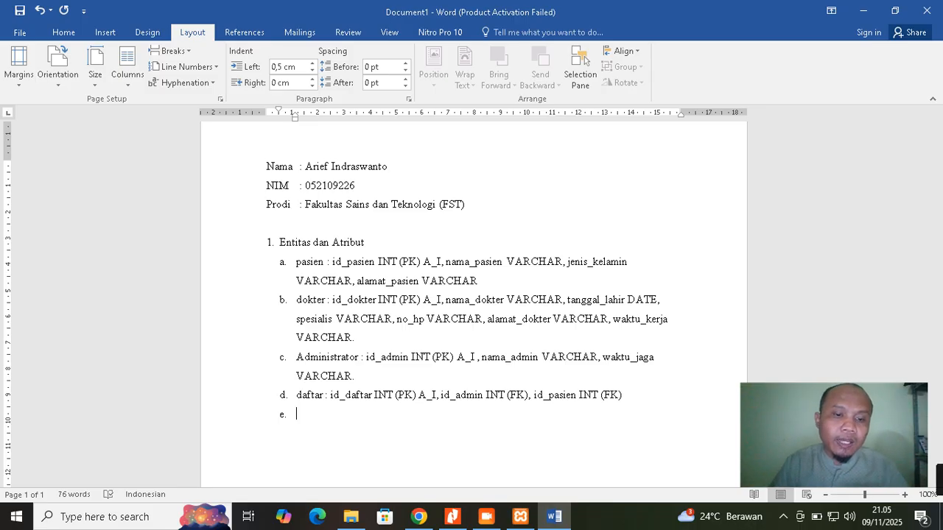
Label item e 'dokter_admin :' and bring the Tugas 2 ERD PDF up in Nitro Pro 10
{"action": "type", "text": "dokter"}
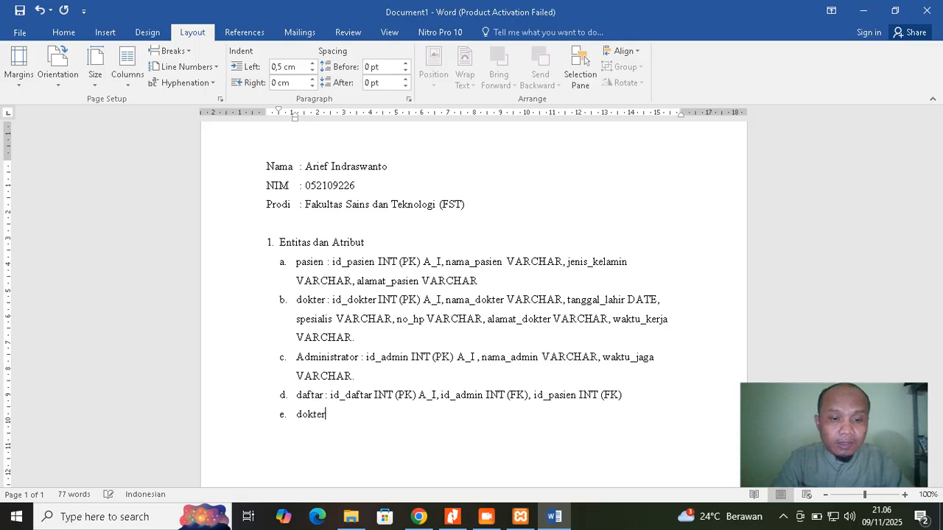
{"action": "type", "text": "_admin"}
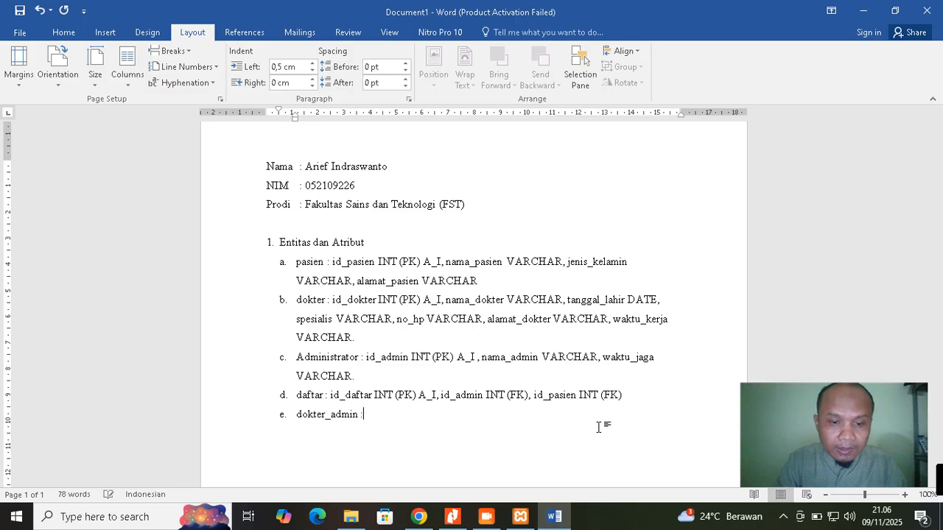
{"action": "type", "text": " :"}
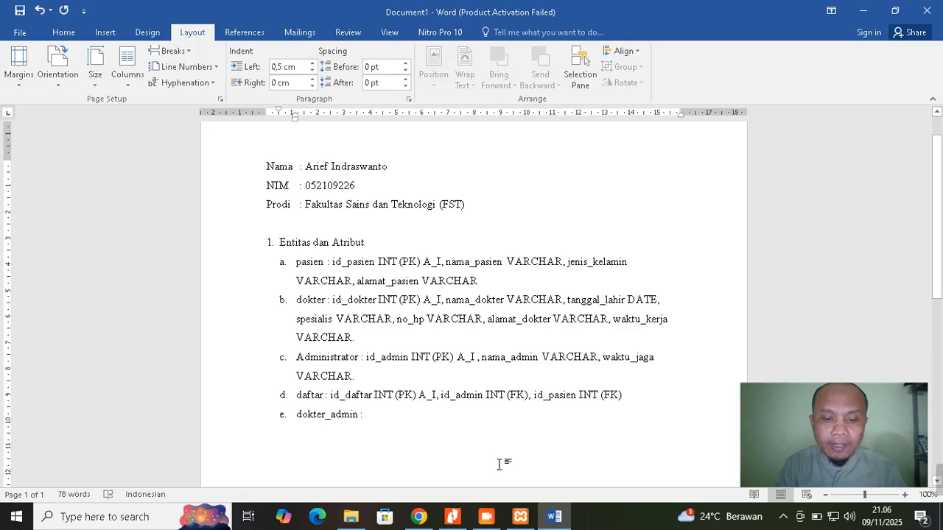
{"action": "left_click", "coordinate": [452, 516]}
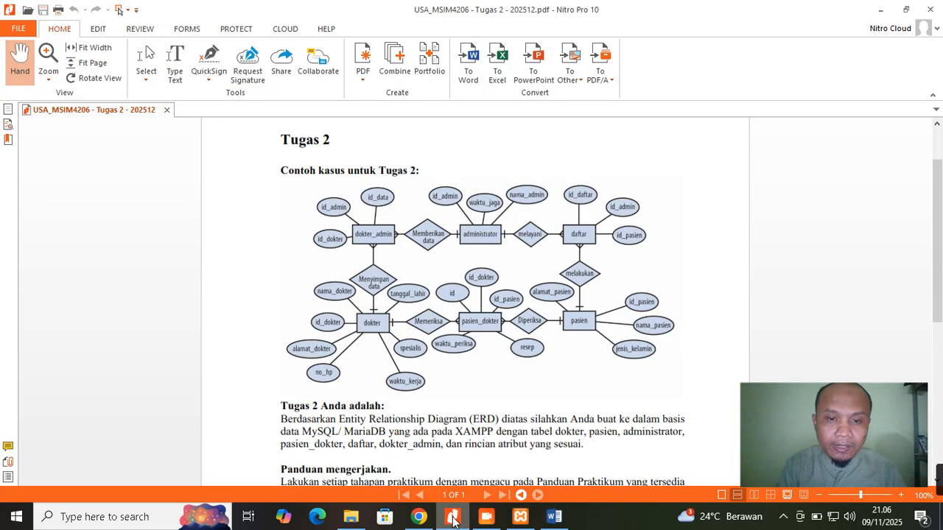